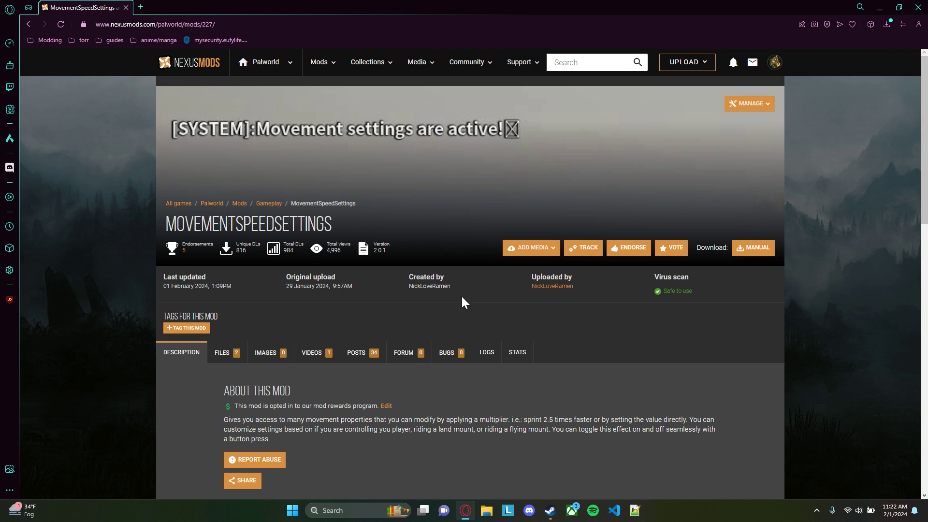
Read the MovementSpeedSettings mod page's description and its installation instructions
drag(333, 222, 164, 223)
click(438, 312)
scroll(437, 307, down, 2)
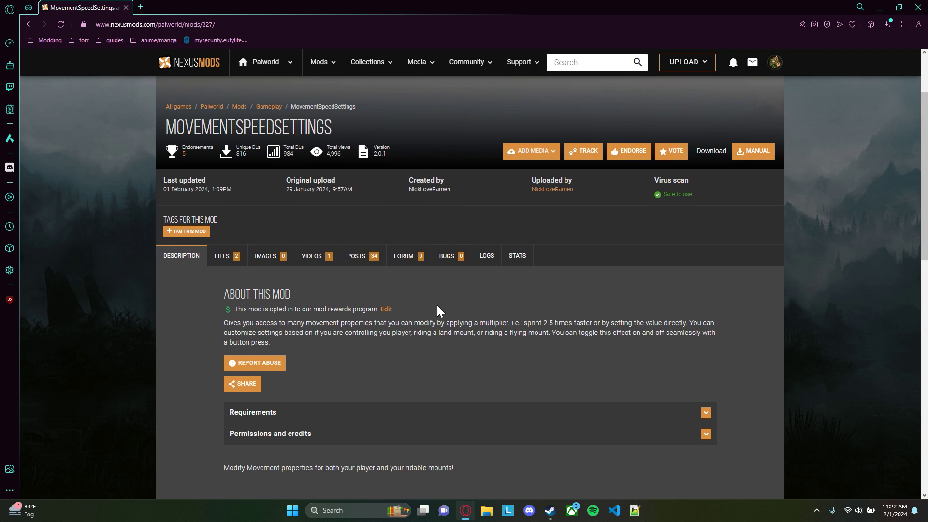
scroll(419, 289, down, 3)
scroll(410, 293, up, 2)
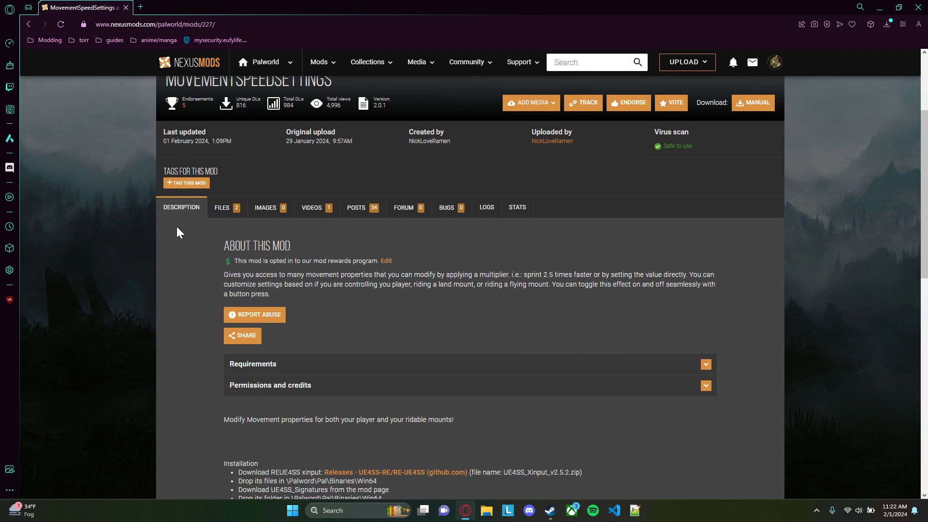
scroll(370, 263, down, 2)
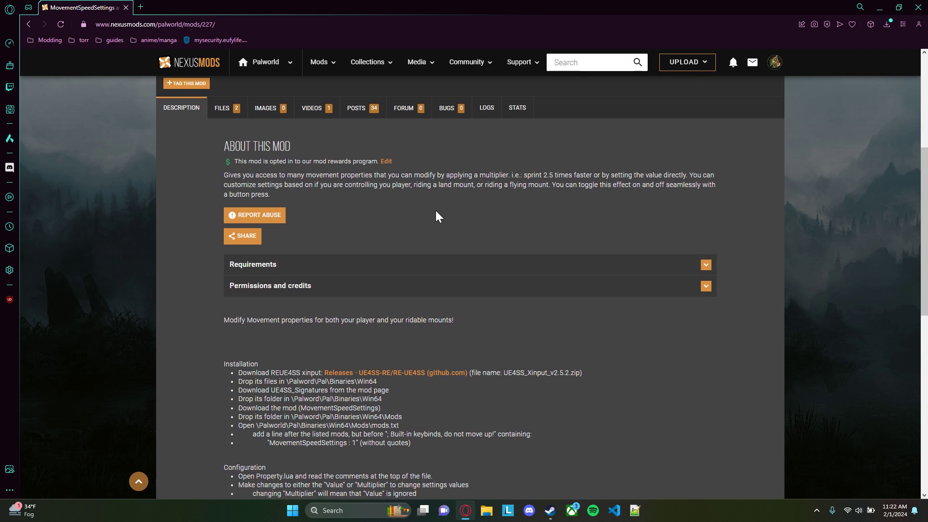
scroll(436, 210, down, 3)
drag(229, 222, 425, 303)
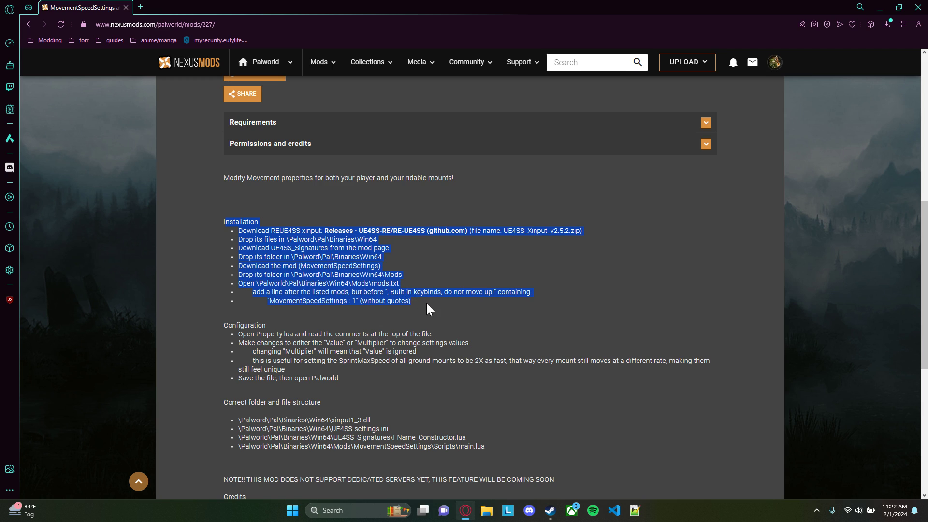
click(433, 302)
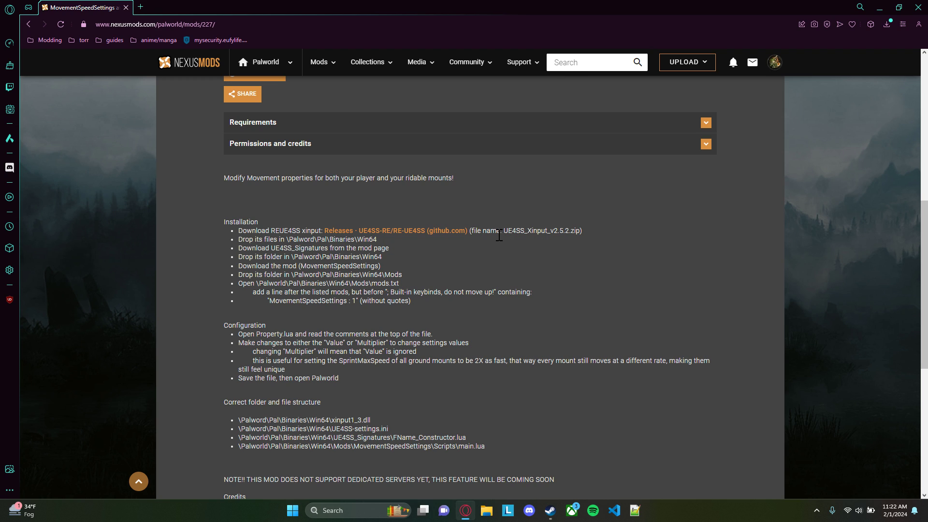
Open the linked RE-UE4SS releases page on GitHub and download UE4SS_Xinput_v2.5.2.zip from the 2.5.2 release assets
click(394, 235)
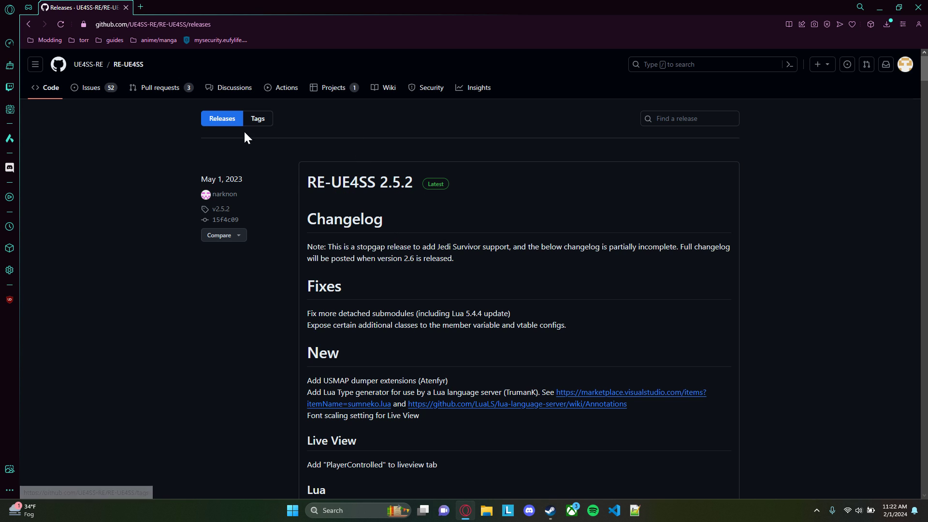
scroll(372, 167, down, 1)
scroll(371, 167, down, 8)
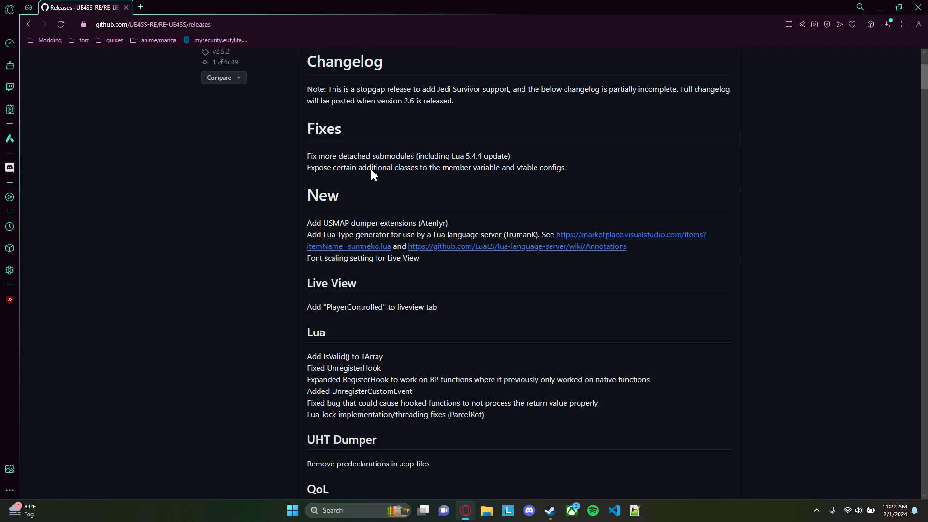
scroll(370, 169, down, 5)
scroll(379, 176, up, 1)
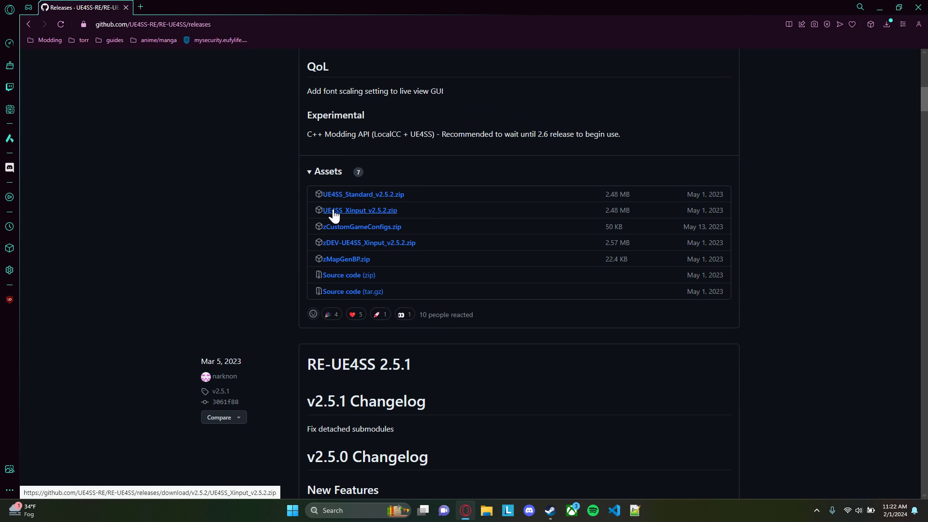
click(380, 211)
Return from the GitHub releases page to the MovementSpeedSettings mod page on Nexus Mods
scroll(435, 194, up, 5)
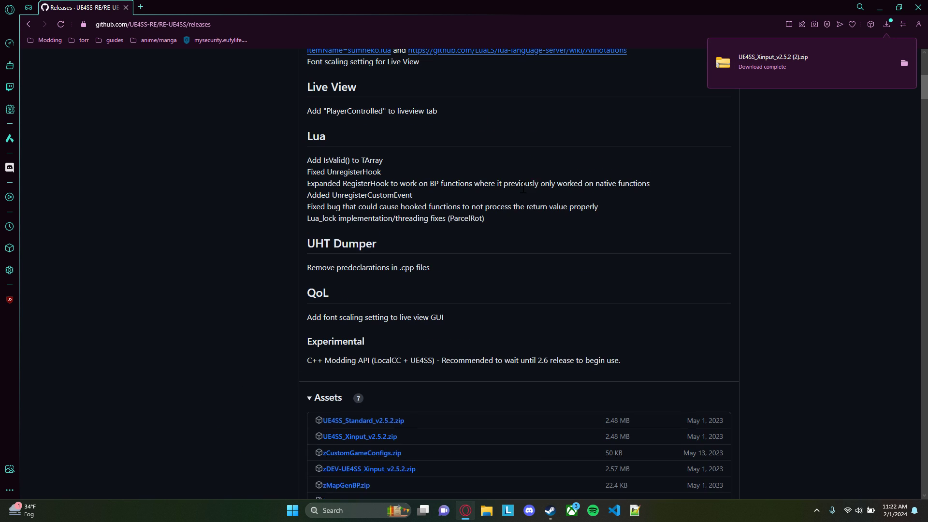
scroll(686, 127, up, 7)
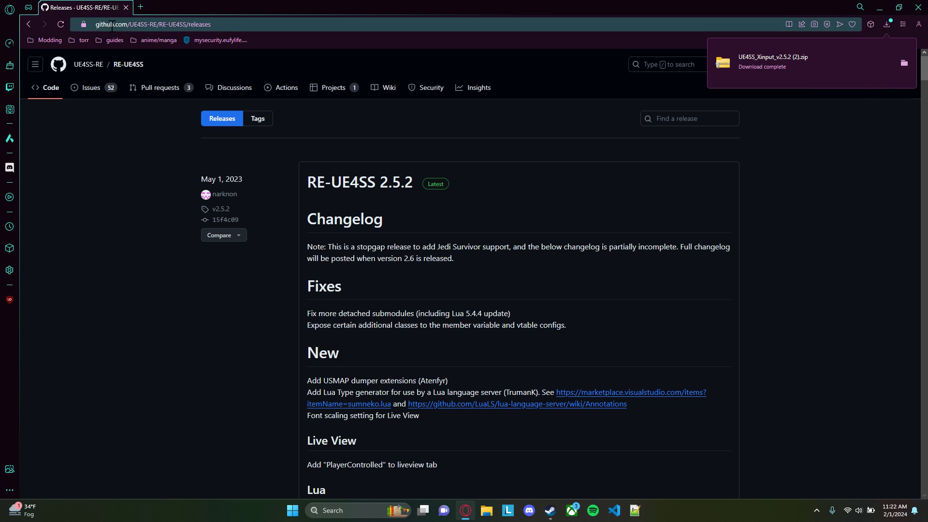
click(28, 24)
scroll(270, 189, up, 2)
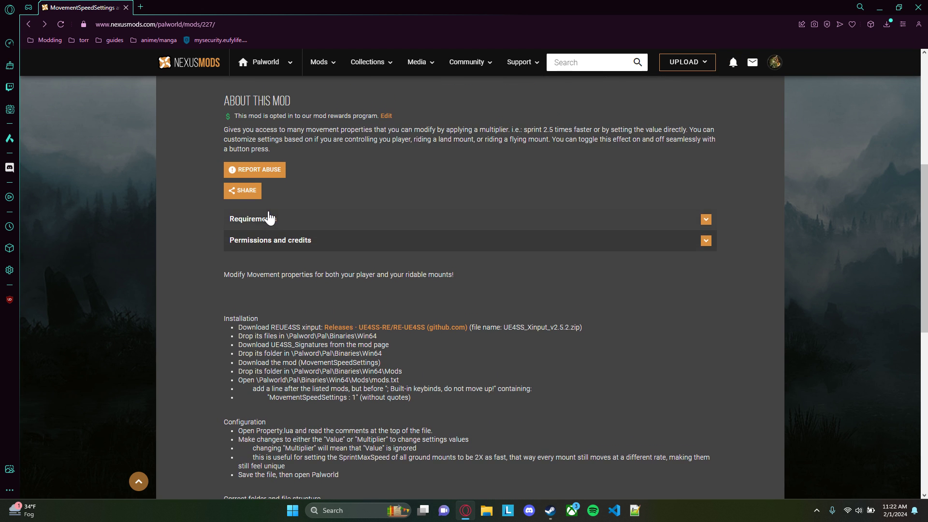
Switch to the Downloads folder in File Explorer and delete today's older mod archives and folders, keeping only UE4SS_Xinput_v2.5.2 (2)
click(489, 510)
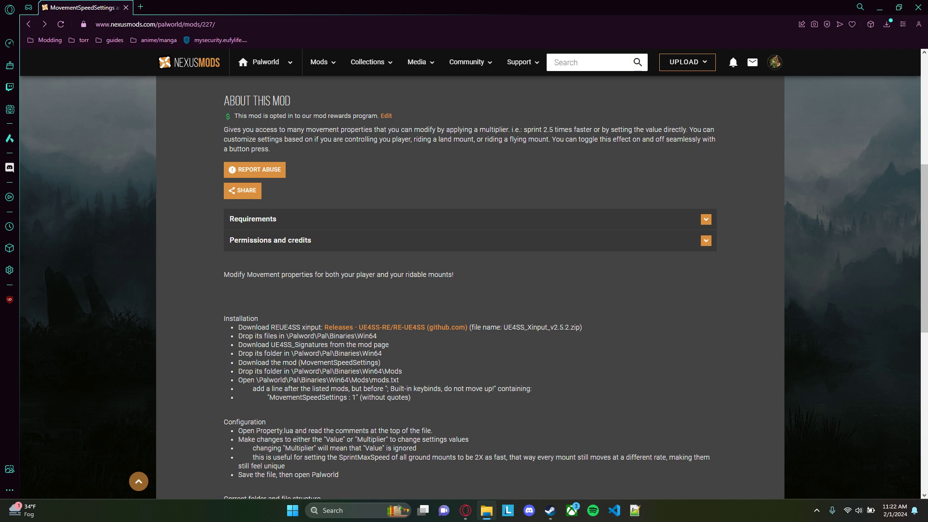
drag(927, 183, 473, 140)
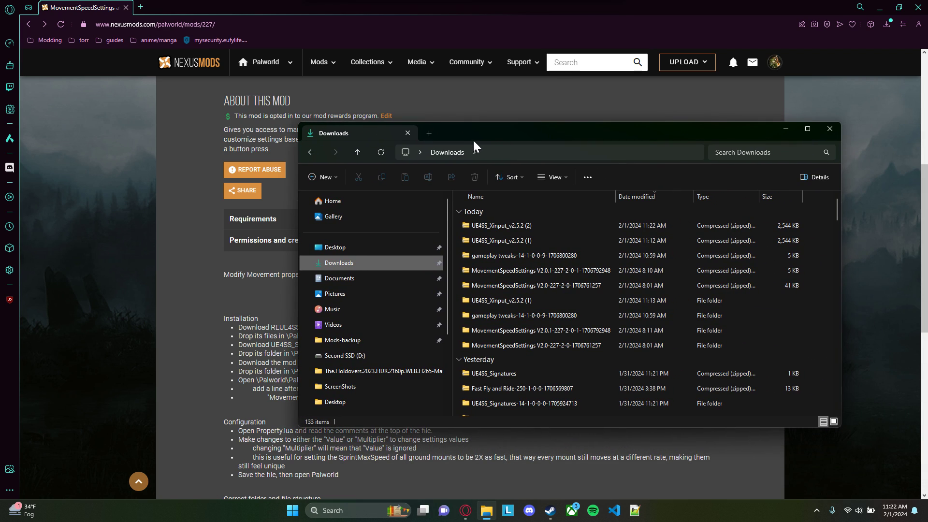
click(578, 348)
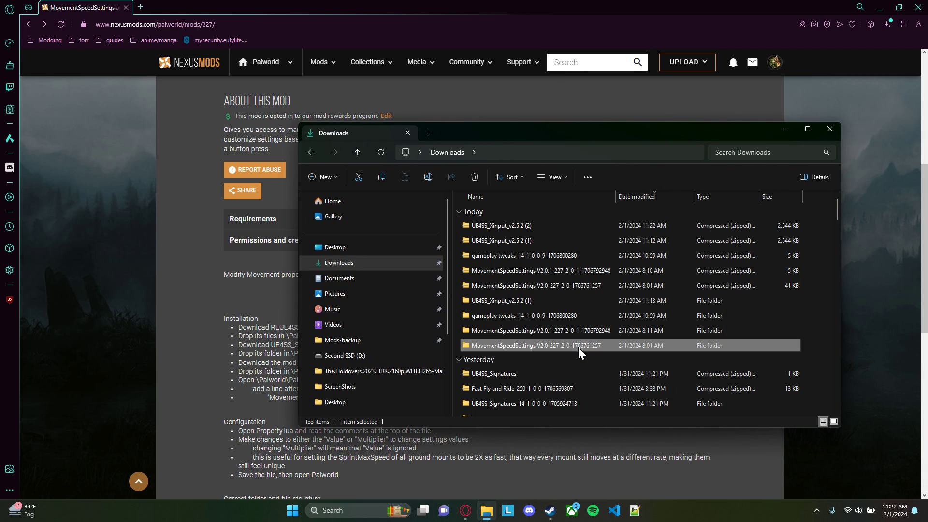
shift+click(526, 241)
key(Delete)
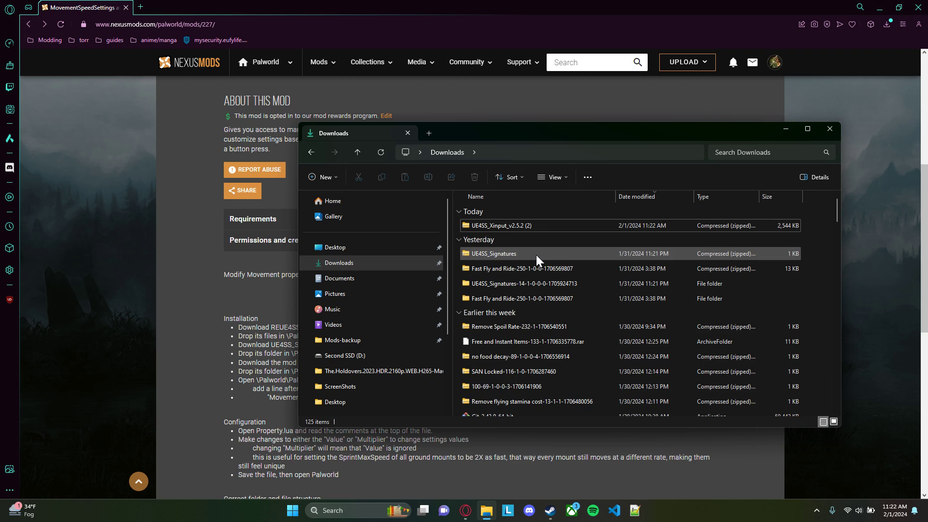
Extract the UE4SS_Xinput_v2.5.2 (2) archive to its default folder in Downloads and move the extracted folder's window aside
click(535, 226)
right_click(529, 225)
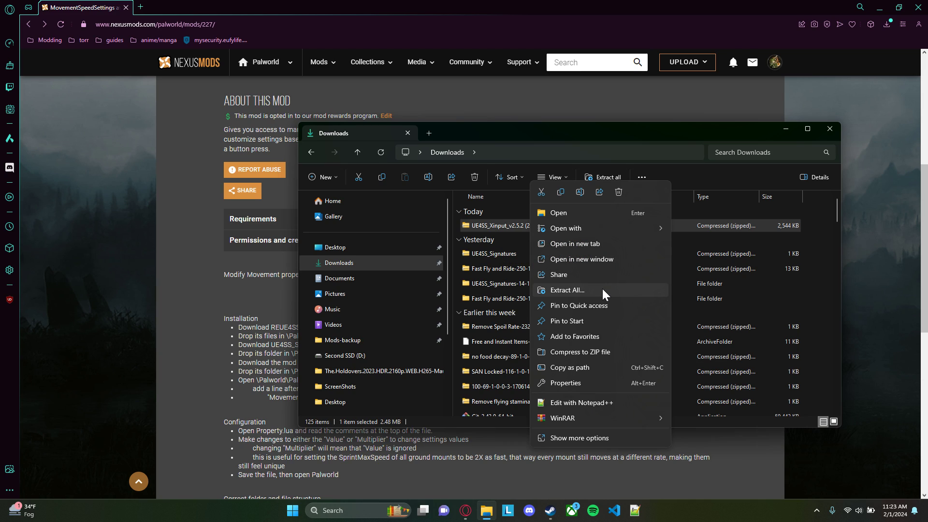
click(578, 291)
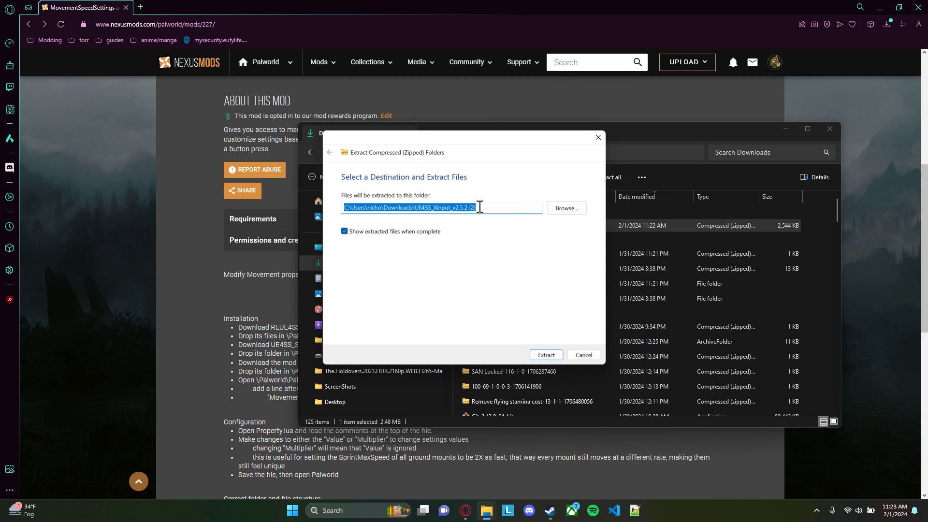
drag(480, 207, 416, 207)
click(555, 355)
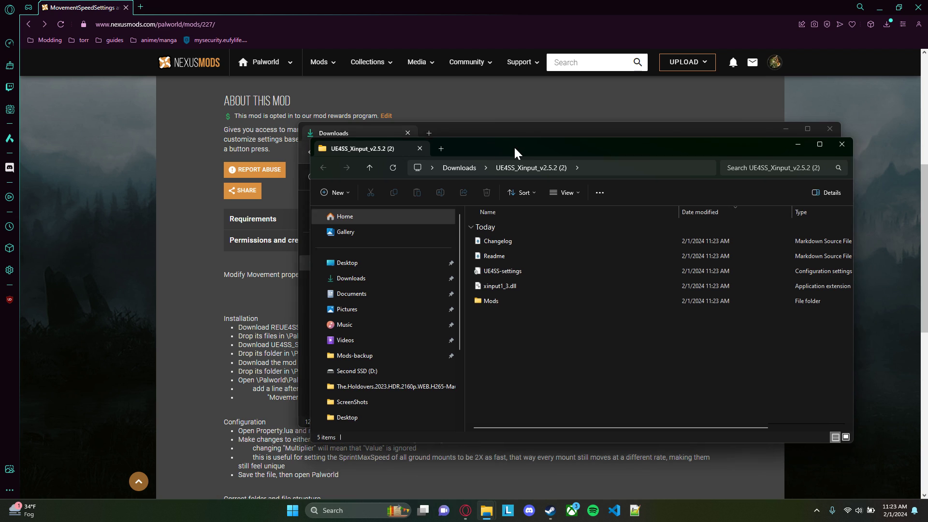
drag(519, 149, 454, 125)
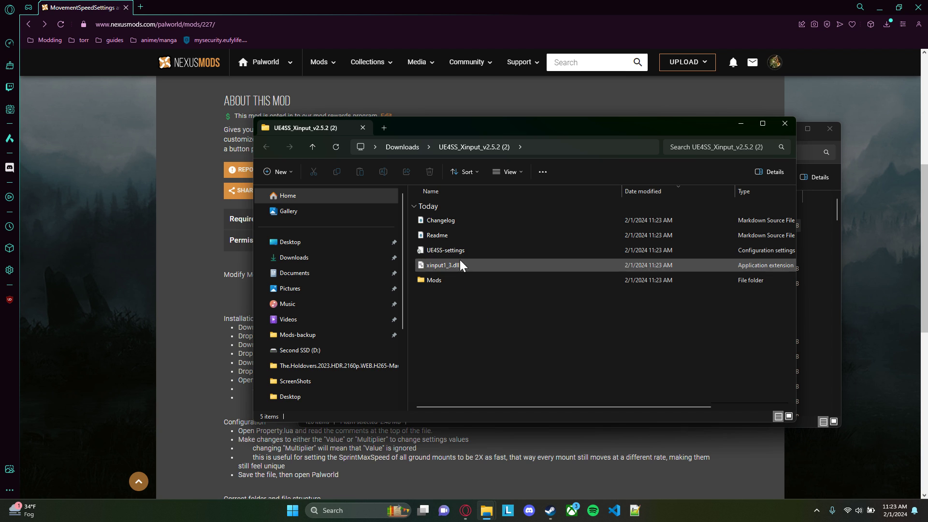
drag(494, 123, 321, 94)
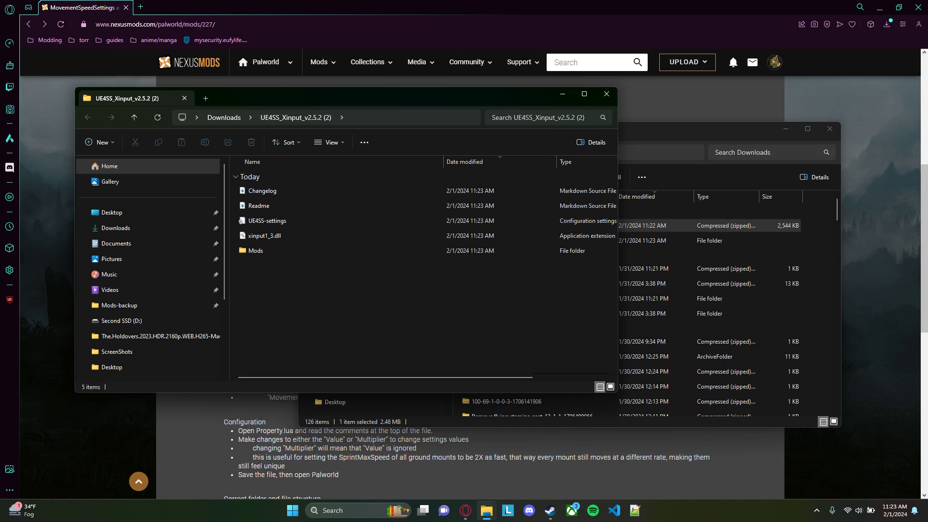
Bring up Steam and browse Palworld's local files from the library
drag(927, 126, 509, 28)
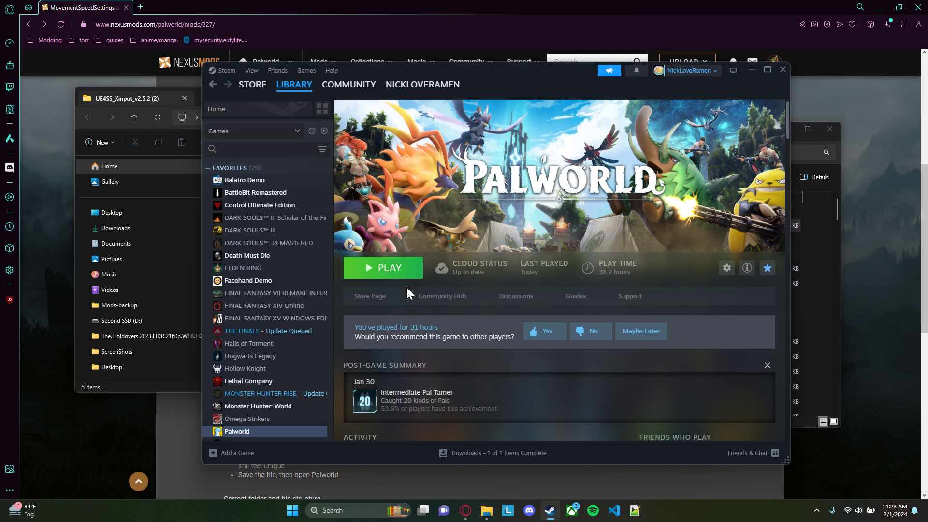
click(727, 268)
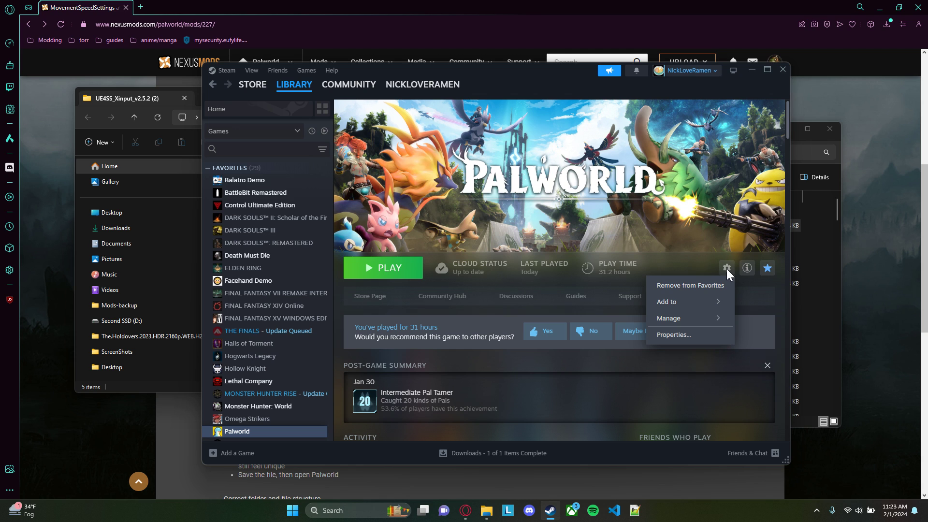
mouse_move(691, 318)
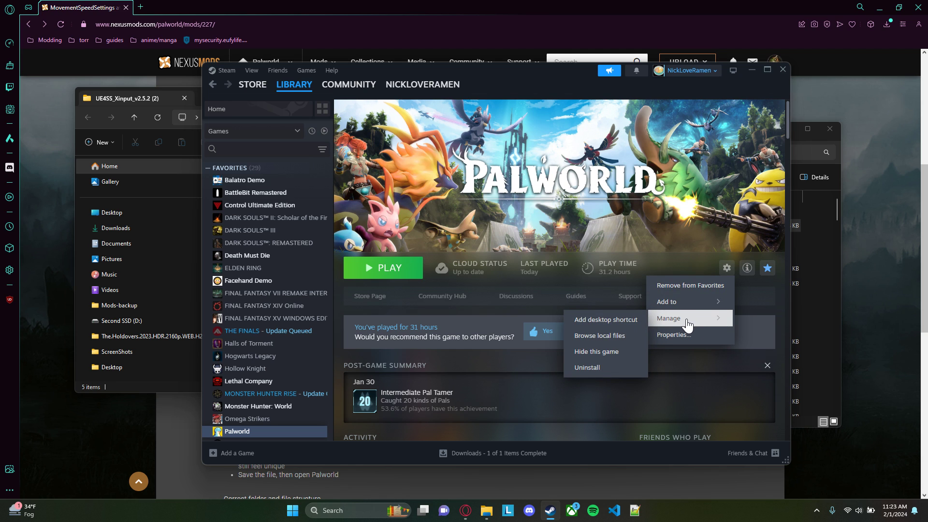
click(613, 338)
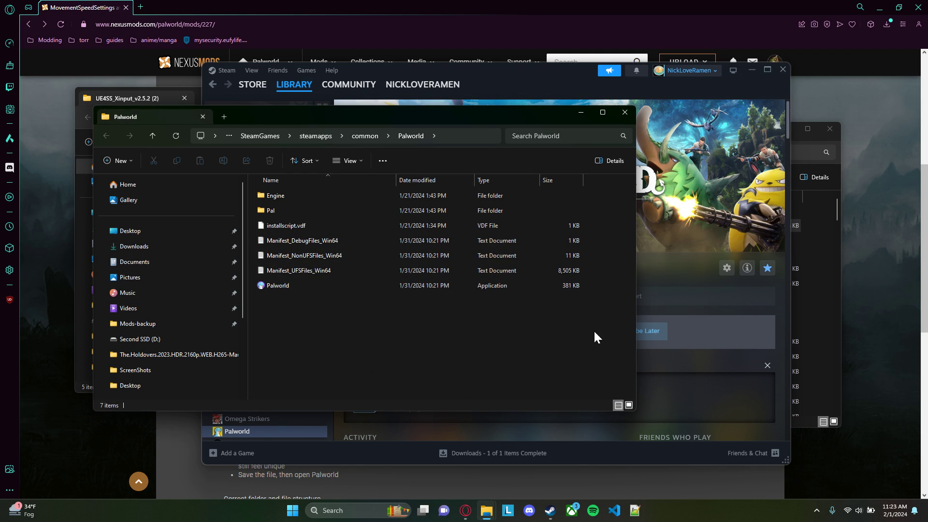
Navigate from the Palworld game folder to Pal\Binaries\Win64
click(454, 135)
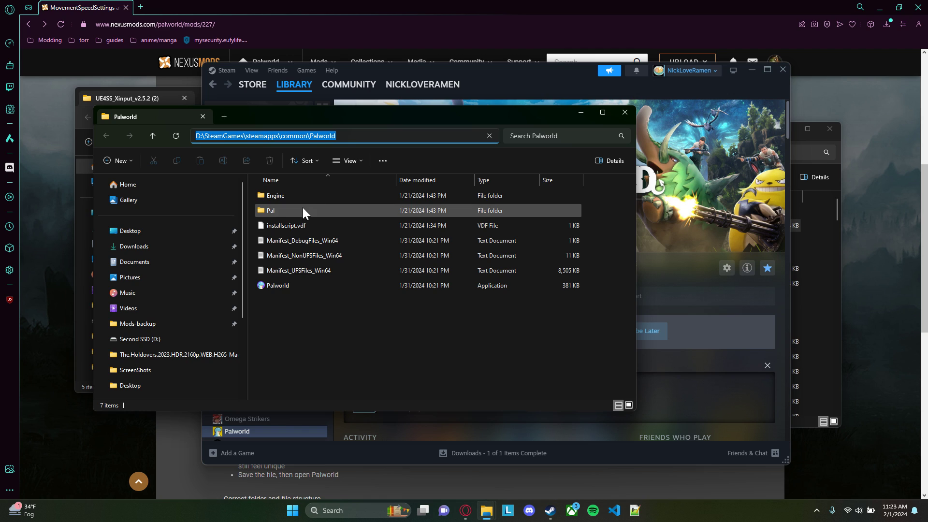
double_click(275, 210)
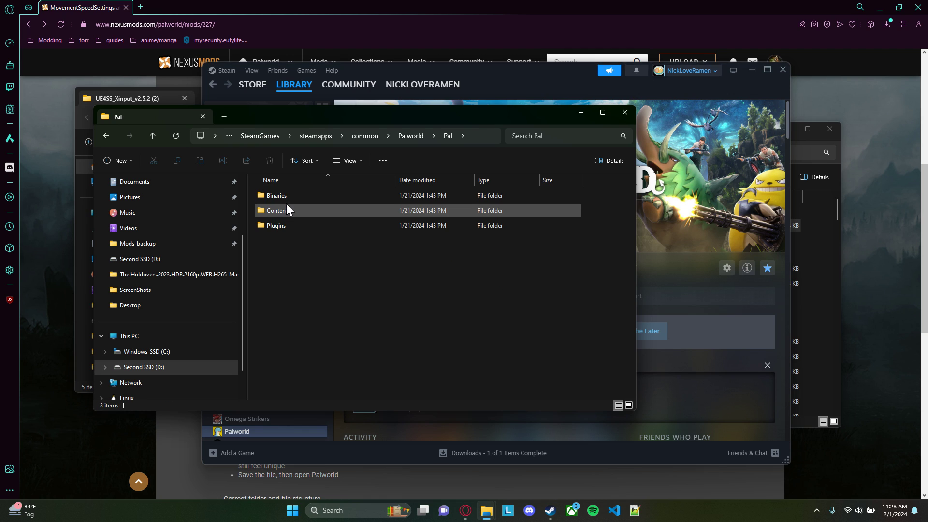
double_click(290, 196)
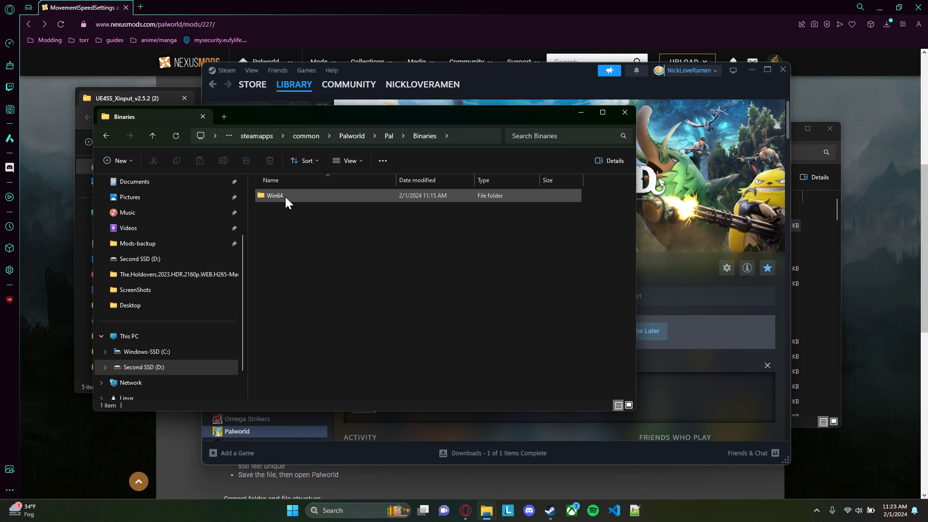
double_click(286, 197)
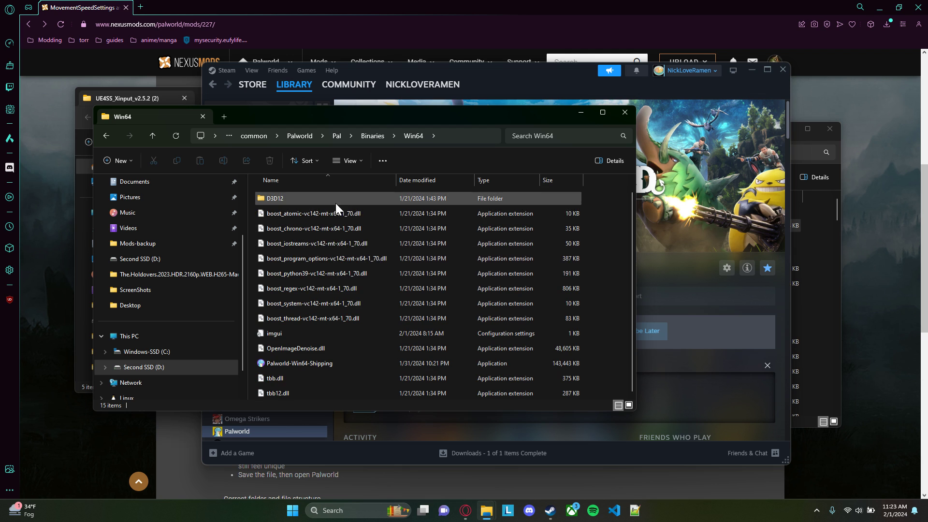
Place the two folder windows side by side and transfer all five extracted UE4SS files and folders into Win64
drag(365, 120, 618, 136)
click(156, 97)
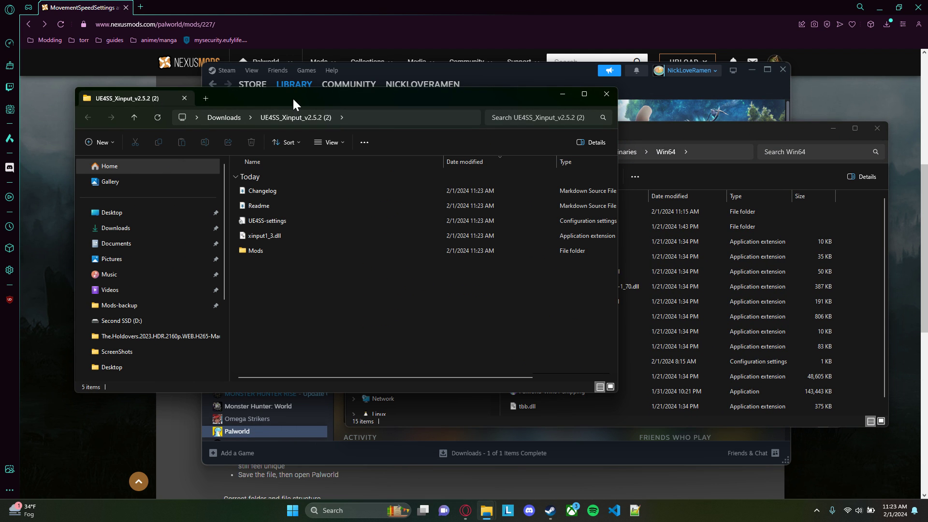
drag(293, 103, 257, 113)
drag(305, 285, 242, 197)
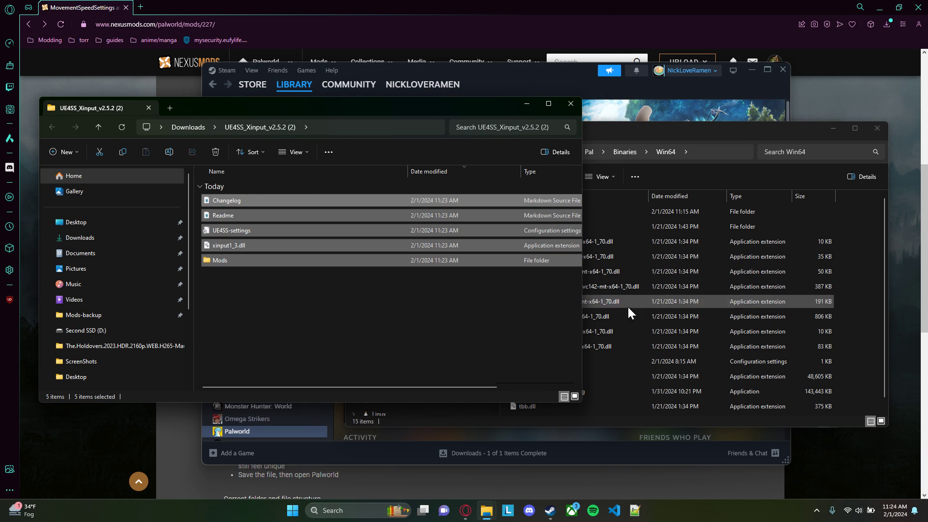
drag(745, 131, 738, 112)
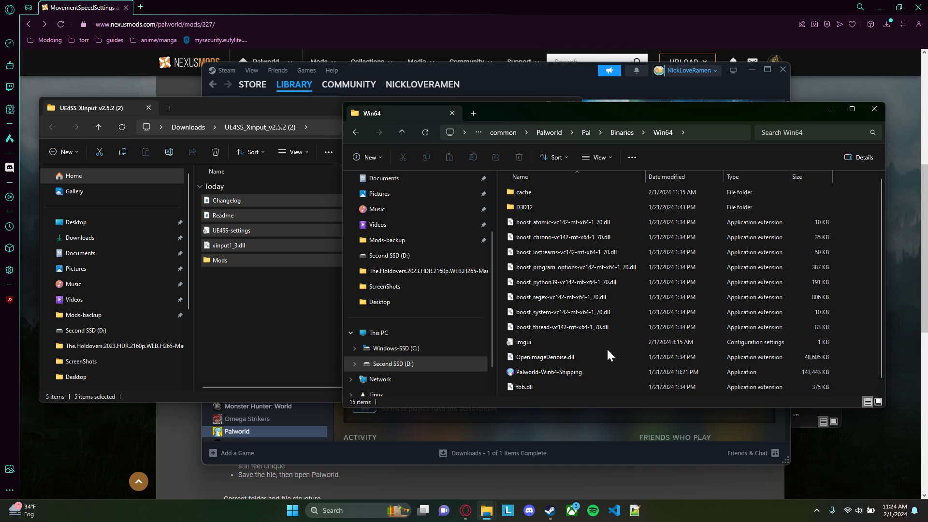
click(303, 289)
drag(341, 275, 854, 318)
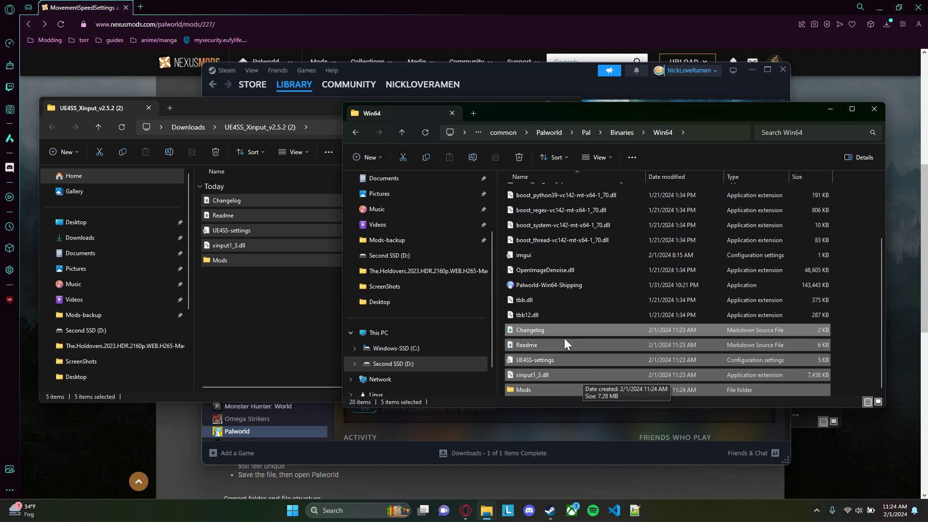
click(848, 341)
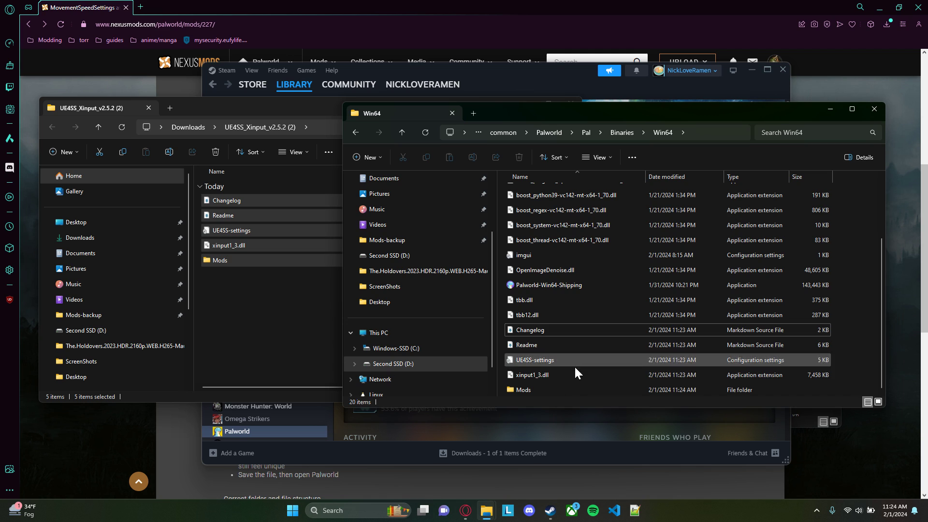
Inspect the contents of the Mods folder inside Win64, and return to Win64 to check the added files
click(529, 389)
double_click(528, 390)
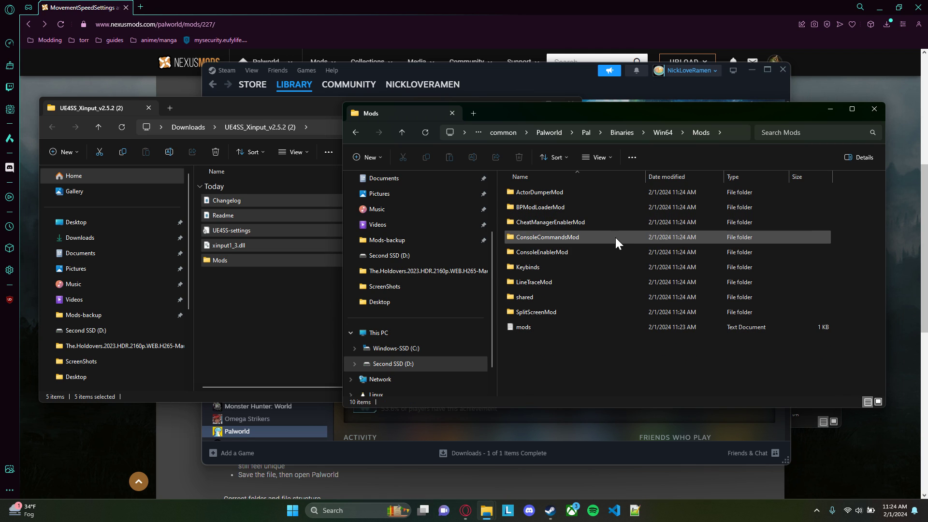
click(662, 132)
scroll(566, 269, down, 3)
click(567, 269)
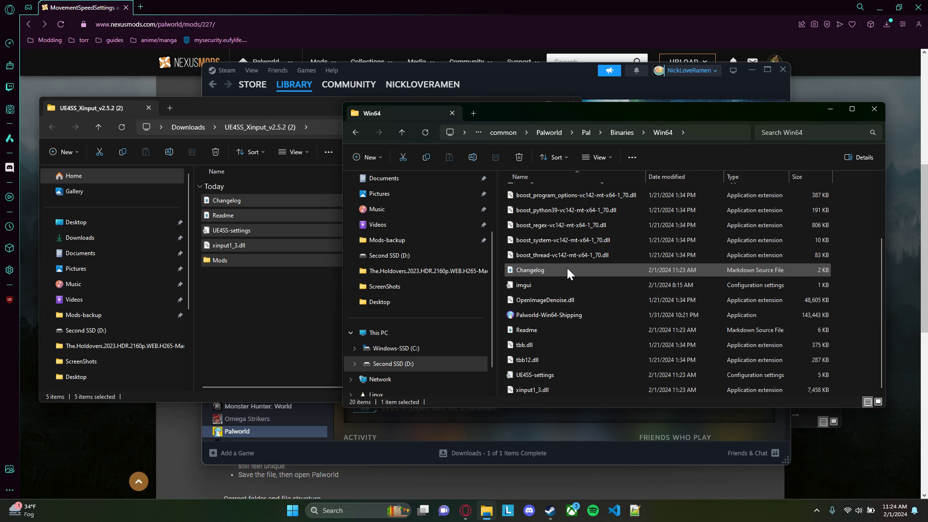
Open the UE4SS-settings configuration file from the Win64 folder for editing in Notepad++
click(568, 376)
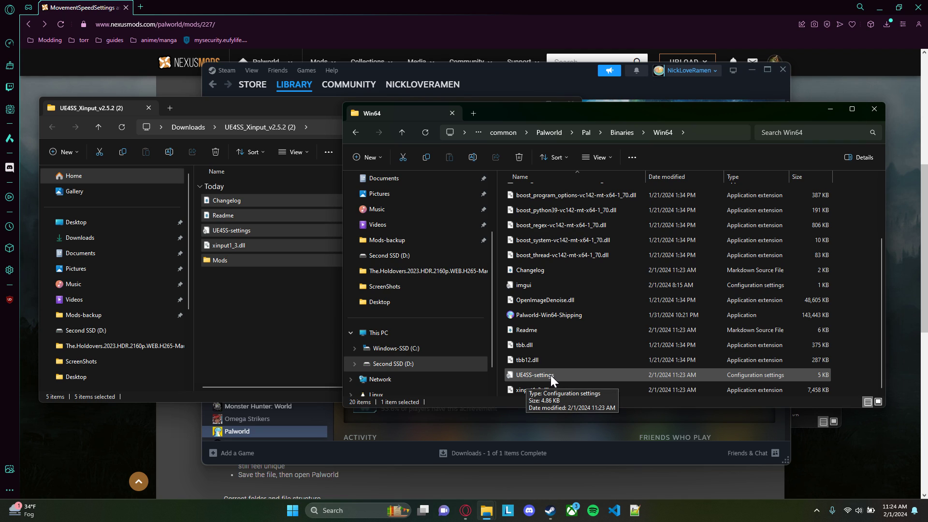
right_click(552, 375)
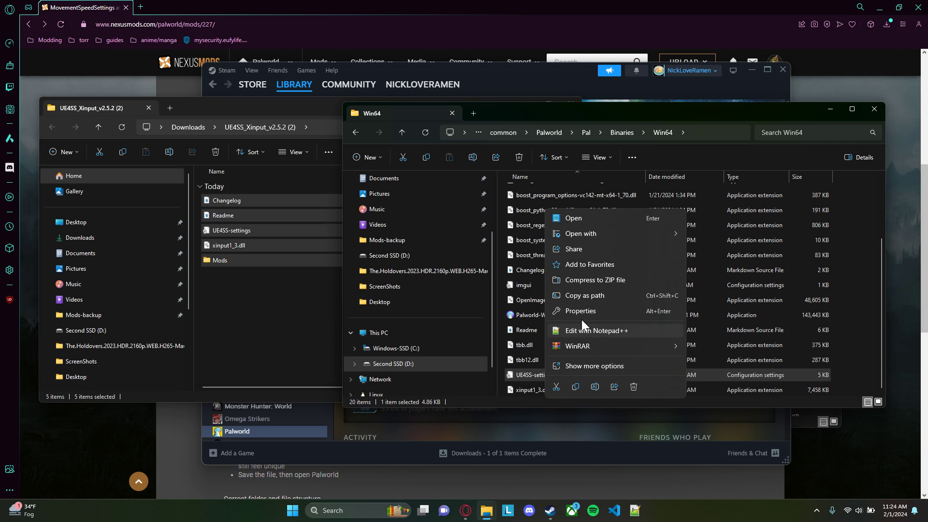
mouse_move(671, 233)
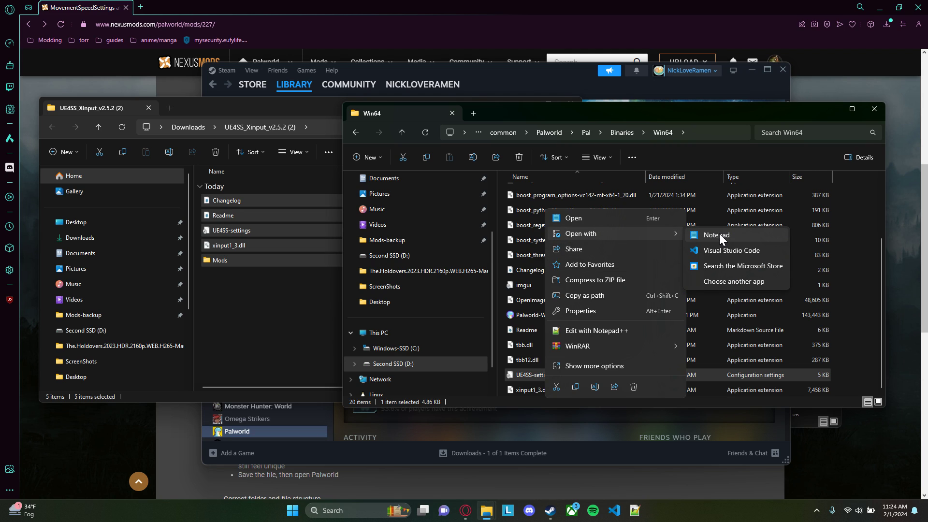
click(625, 332)
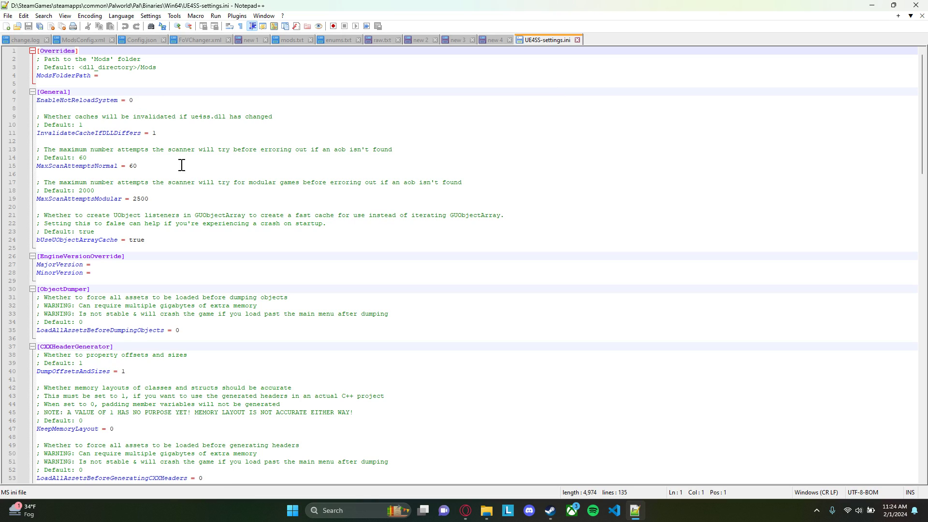
Set GuiConsoleVisible and ConsoleEnabled to 1 in the Debug section of UE4SS-settings.ini
scroll(186, 167, down, 10)
scroll(139, 174, down, 11)
scroll(140, 179, down, 2)
drag(137, 208, 36, 178)
click(140, 202)
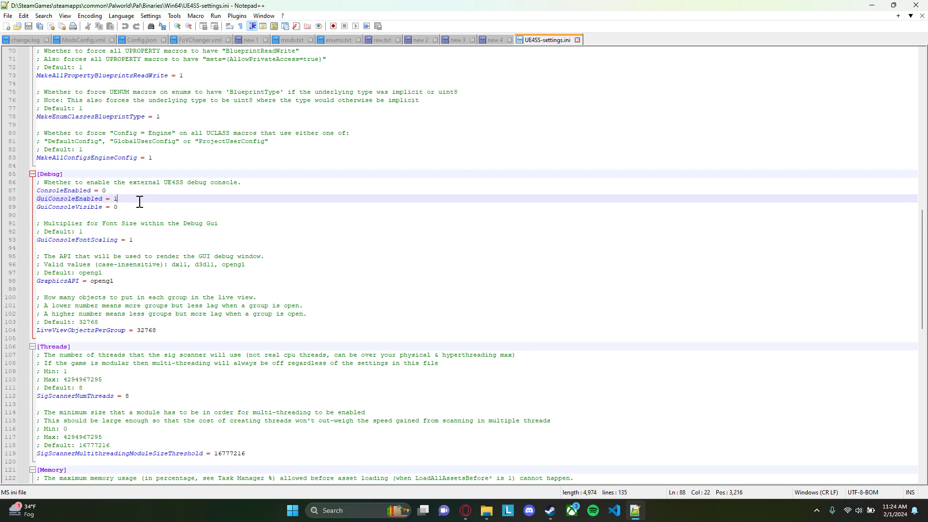
click(120, 191)
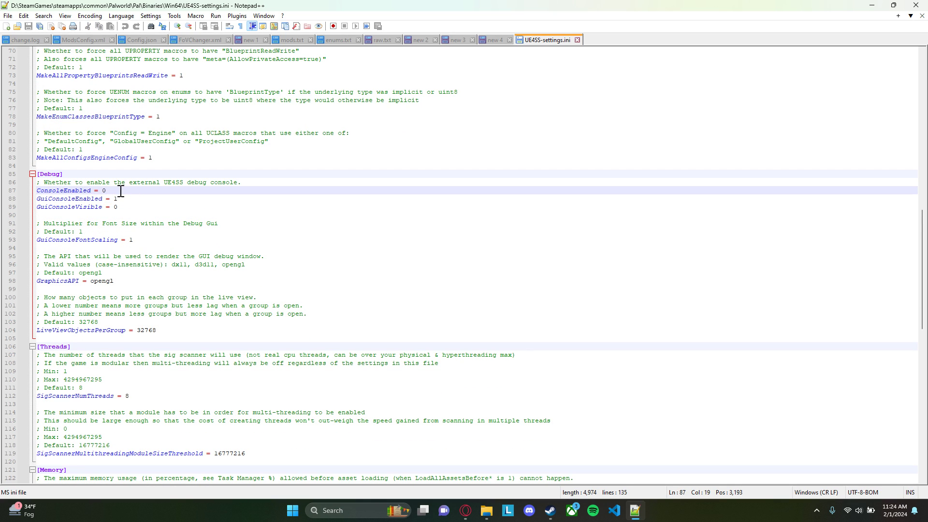
click(126, 206)
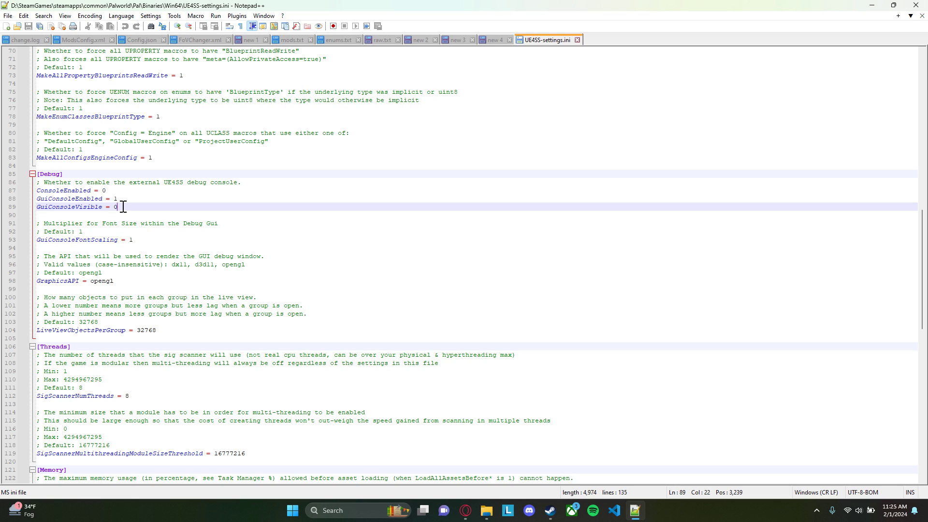
key(BackSpace)
click(124, 192)
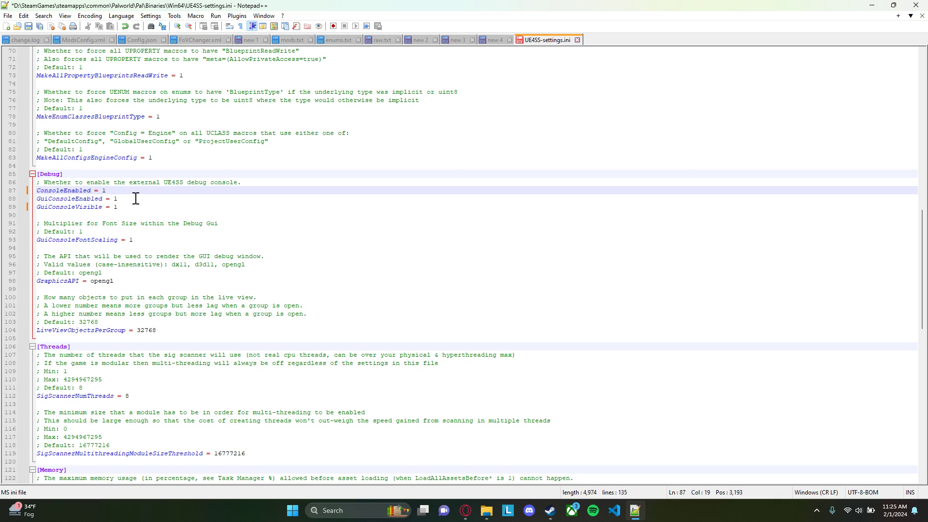
Save UE4SS-settings.ini and close the text editor
click(153, 207)
key(ctrl+s)
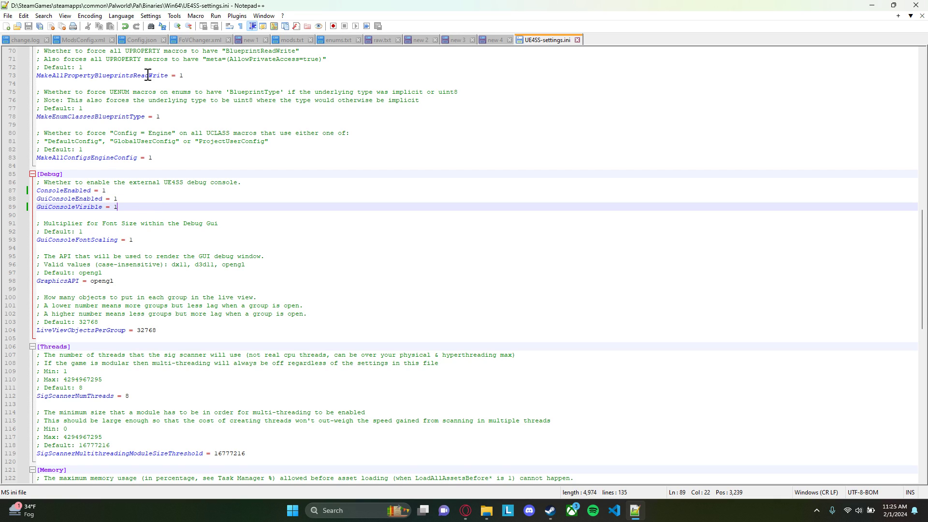
click(915, 4)
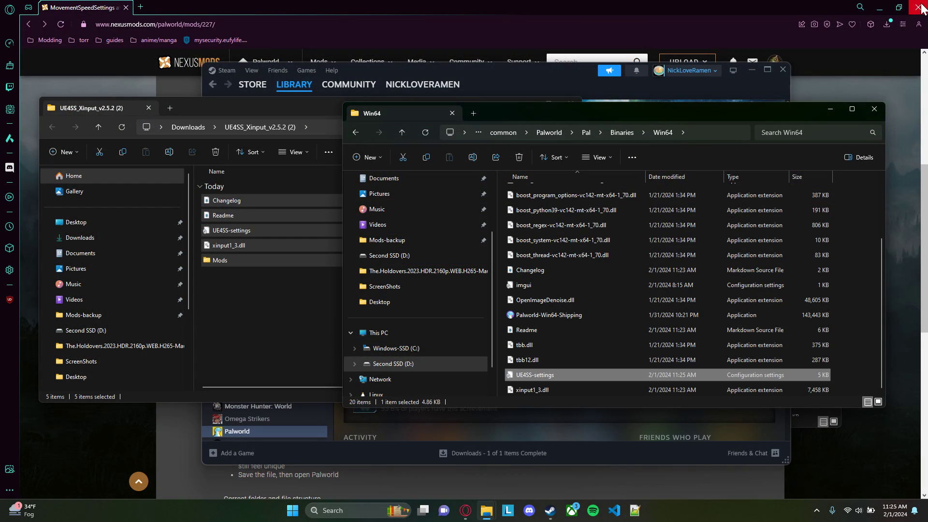
Look over the Win64 folder and minimize the folder and Steam windows to return to the MovementSpeedSettings mod page
scroll(591, 343, up, 2)
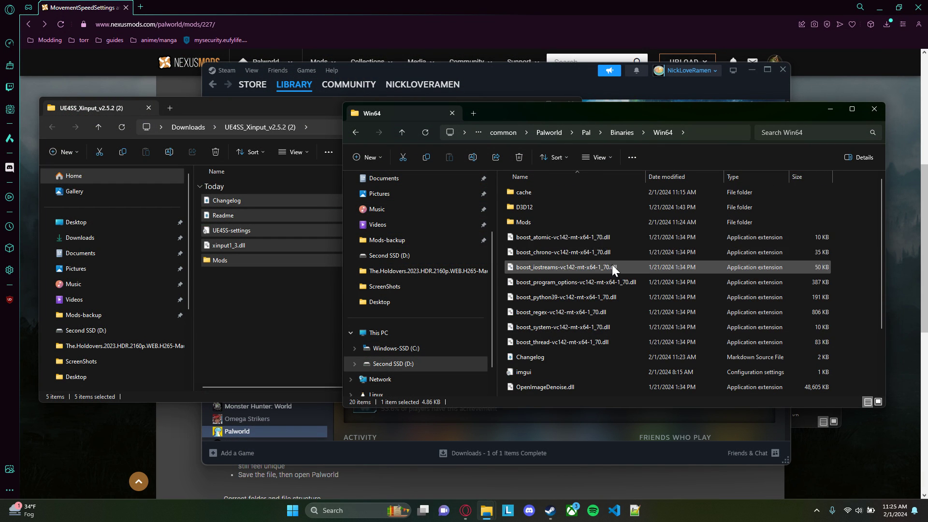
scroll(610, 310, down, 2)
scroll(541, 290, up, 2)
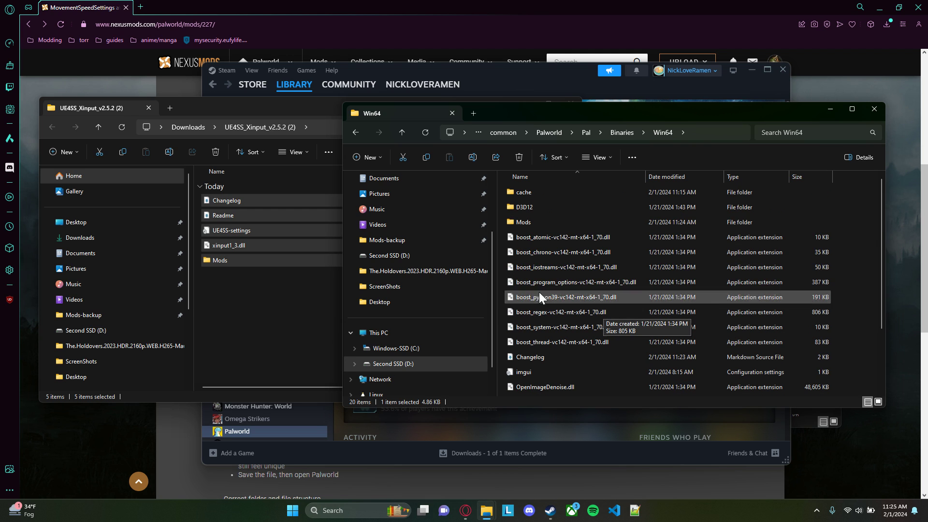
click(831, 109)
click(751, 71)
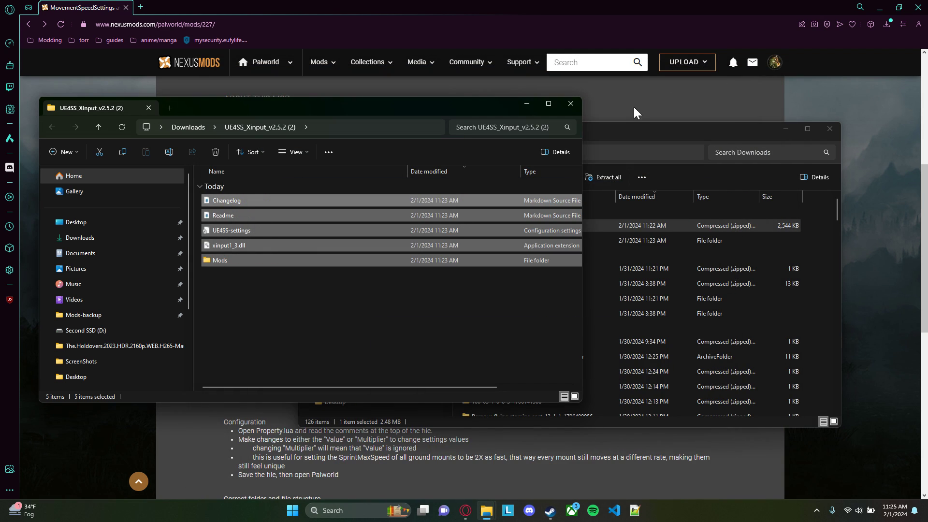
click(786, 129)
click(532, 103)
Review the mod's installation instructions and download the UE4SS_Signatures main file using the free slow download
scroll(373, 290, up, 3)
scroll(372, 290, down, 3)
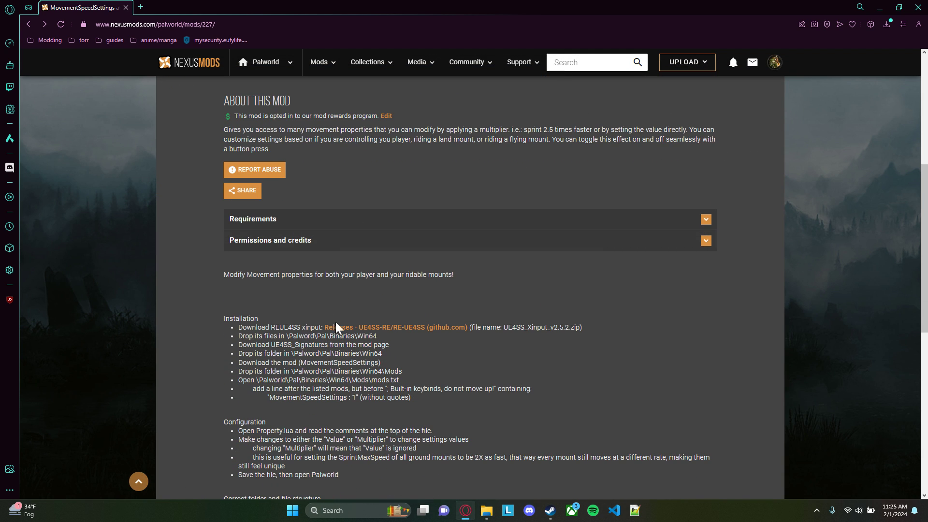
scroll(390, 335, down, 2)
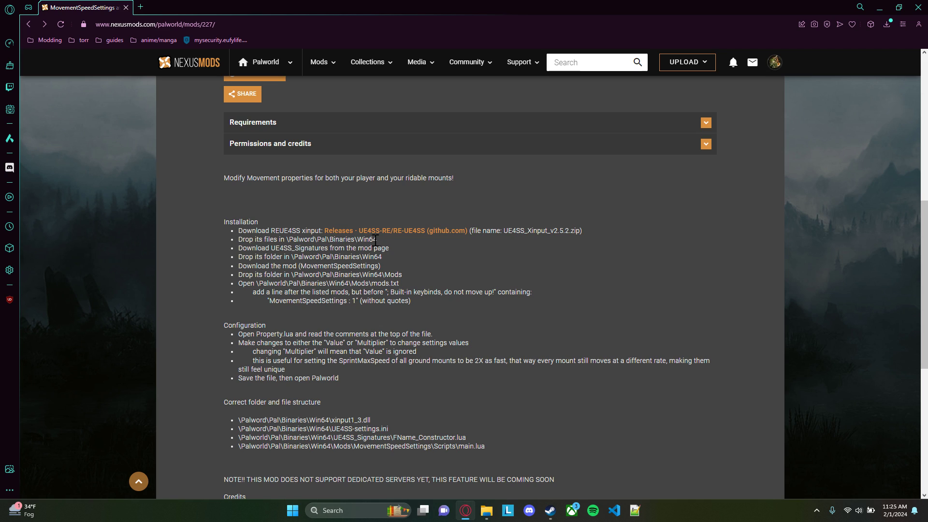
click(347, 239)
click(383, 254)
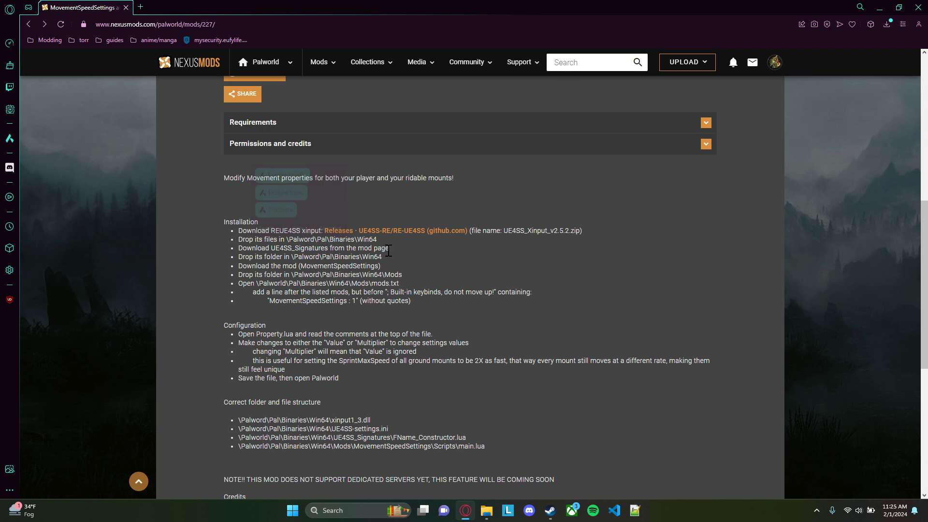
scroll(379, 261, up, 4)
scroll(377, 259, up, 2)
click(222, 258)
scroll(261, 268, down, 4)
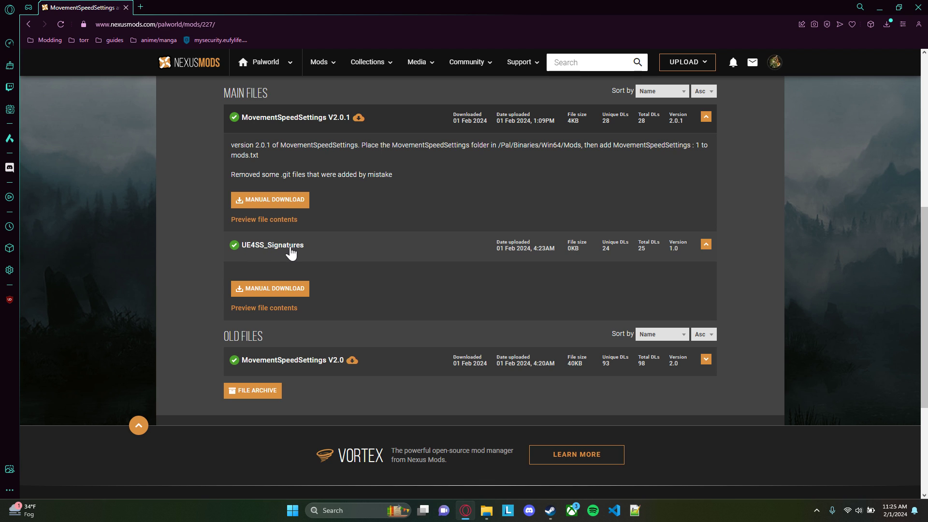
click(300, 290)
click(363, 312)
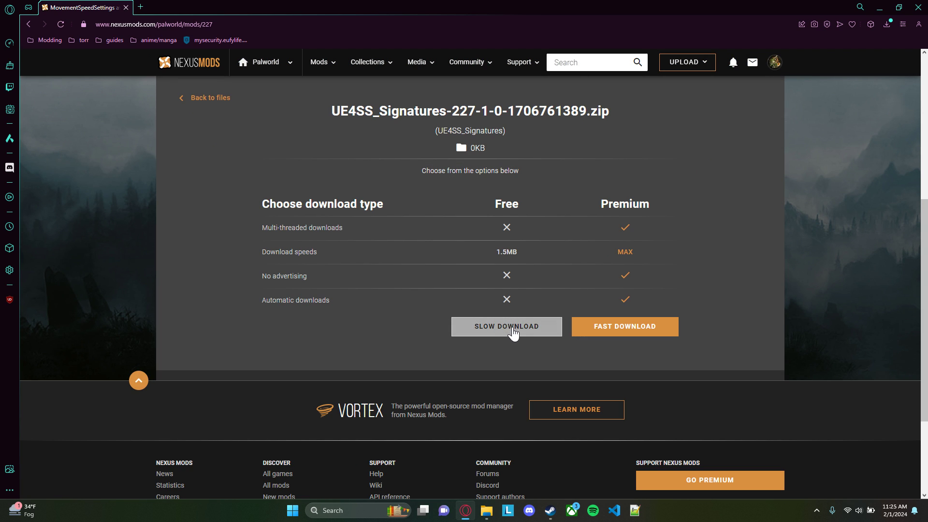
click(512, 327)
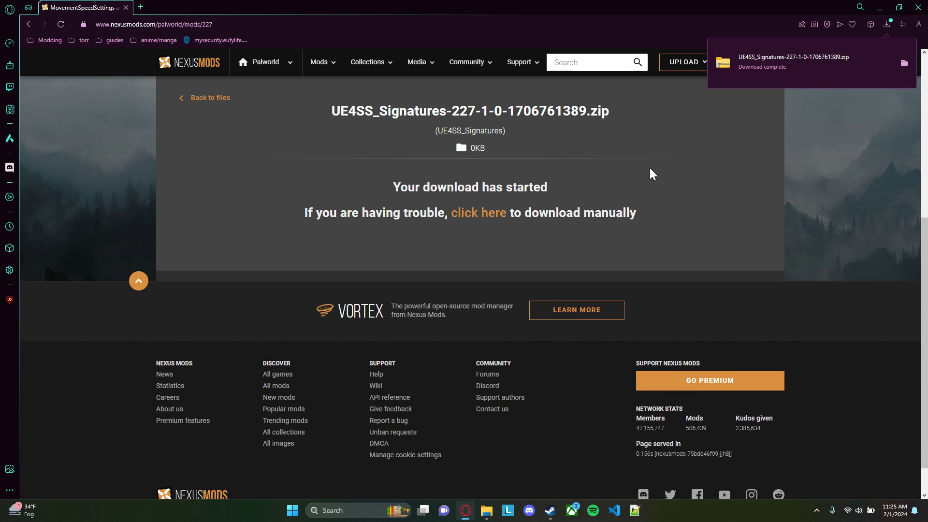
Show the downloaded UE4SS_Signatures archive in its folder and extract it to the default destination
click(905, 63)
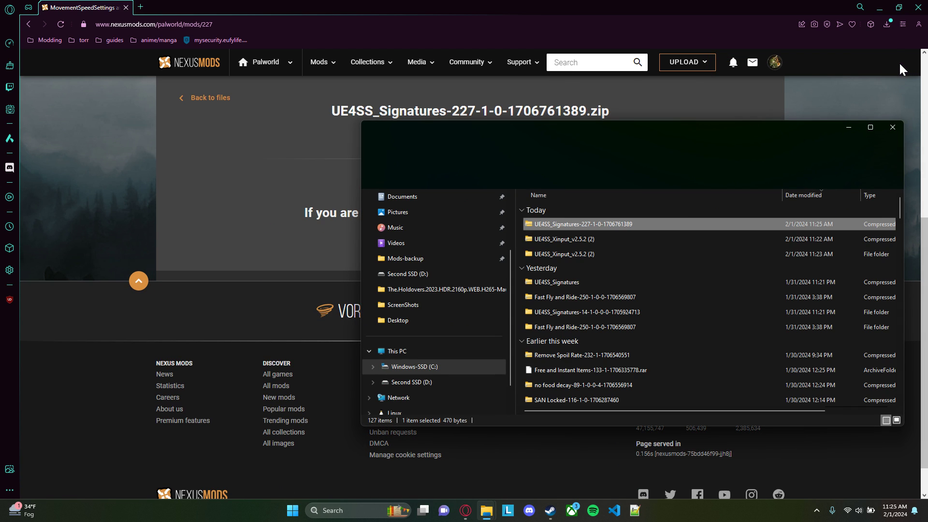
right_click(602, 224)
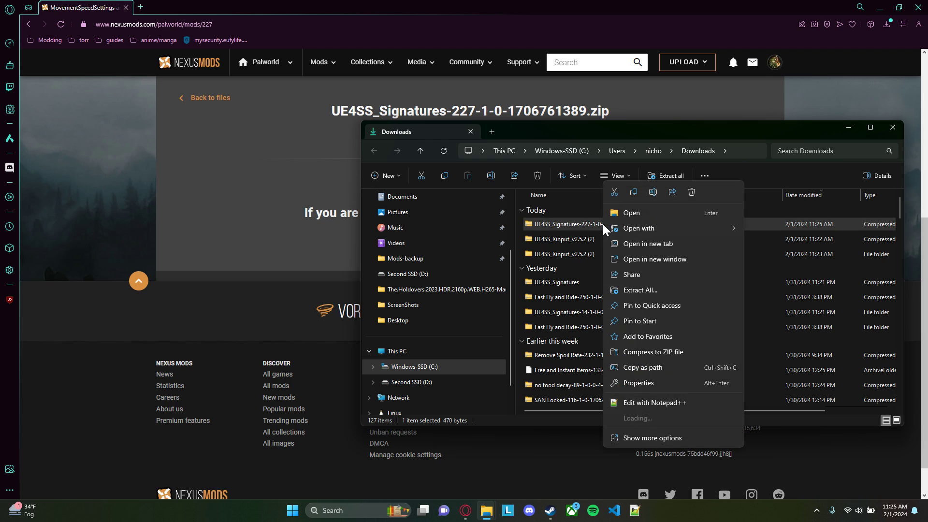
click(650, 290)
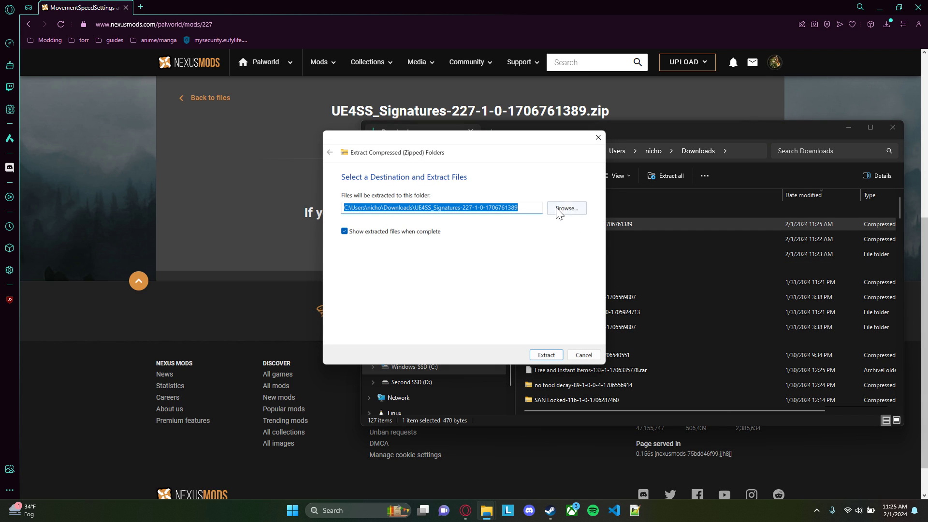
click(553, 355)
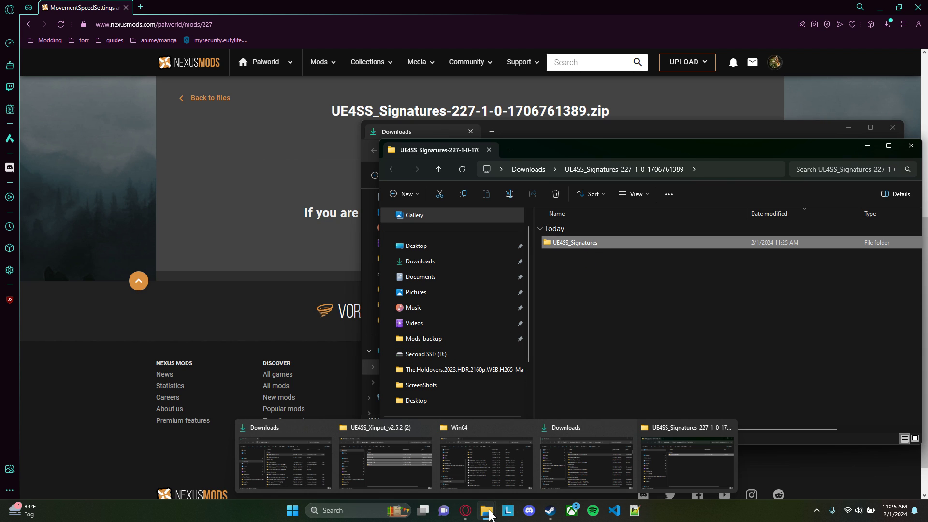
Bring up the Win64 folder beside the extracted files and copy the UE4SS_Signatures folder into it
click(493, 454)
drag(617, 120, 300, 114)
click(328, 128)
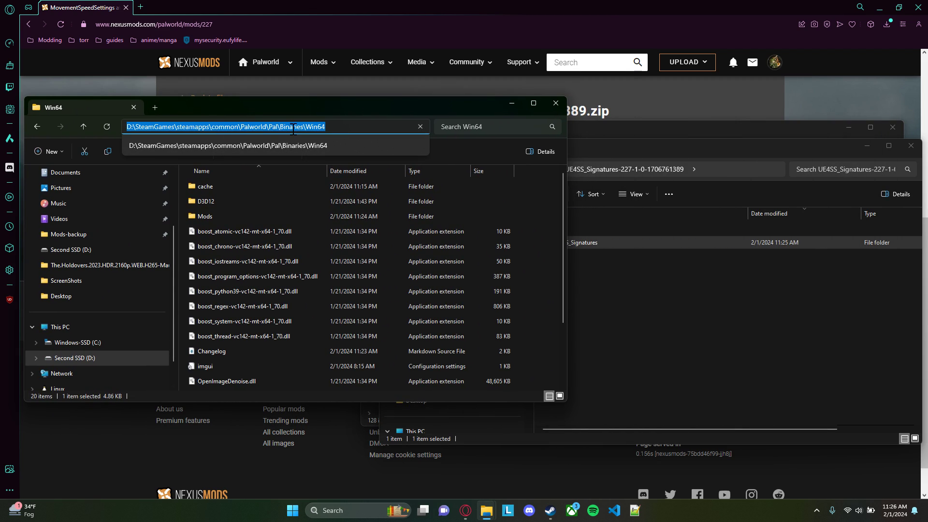
click(538, 271)
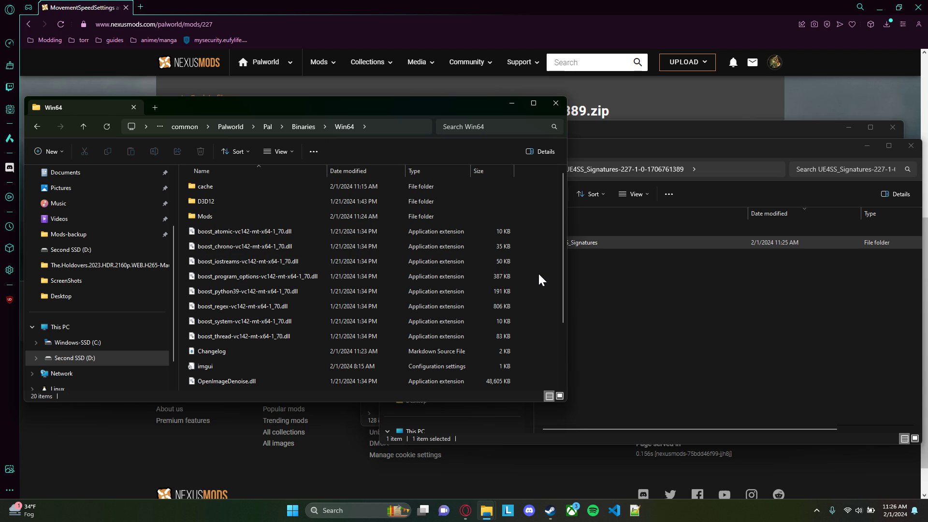
click(606, 266)
drag(582, 244, 300, 371)
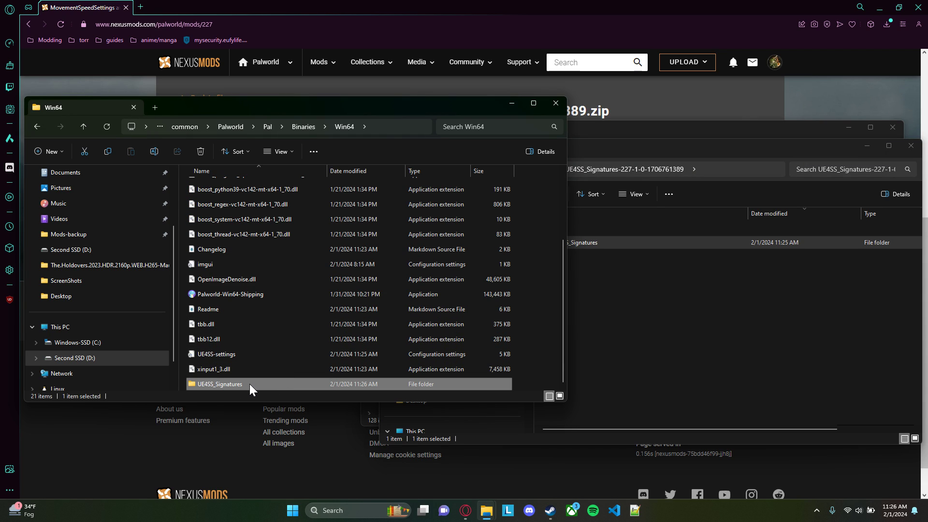
Check the contents of the UE4SS_Signatures folder in Win64, return to Win64 and minimize all folder windows
double_click(249, 384)
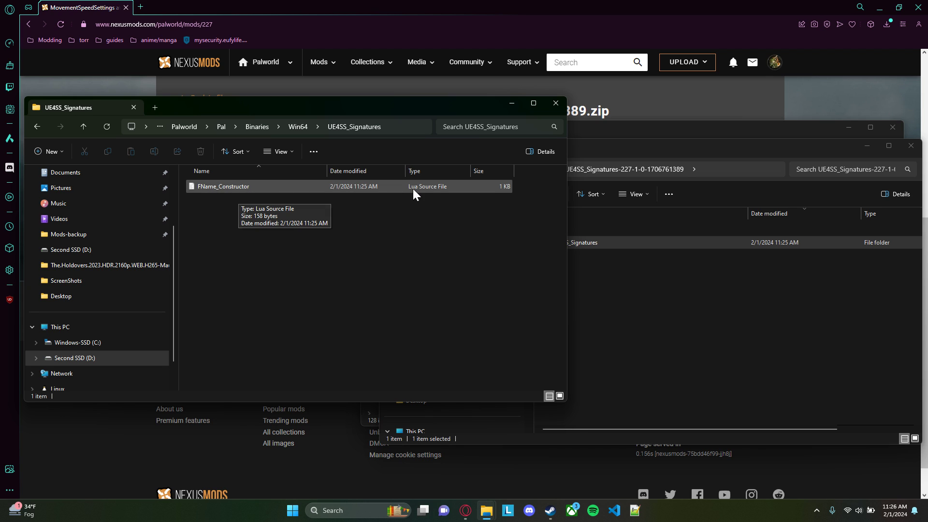
click(299, 127)
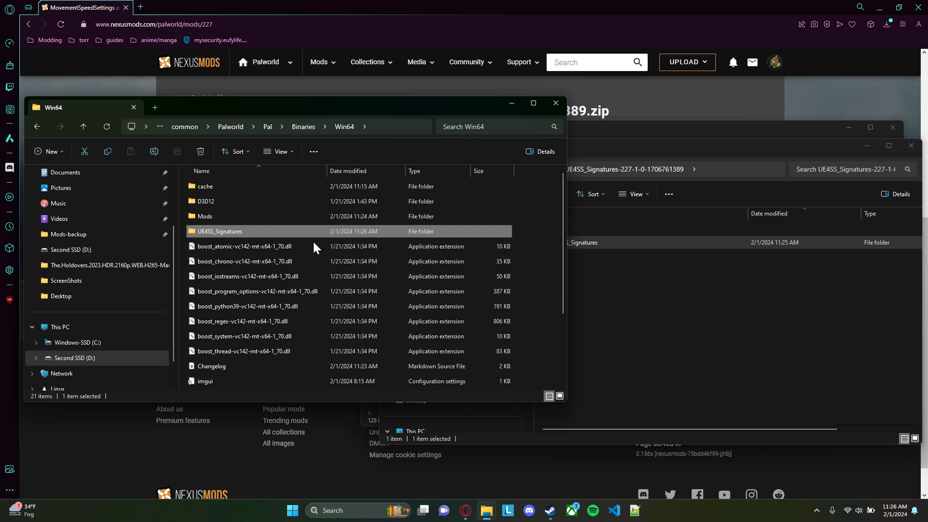
click(697, 313)
click(512, 104)
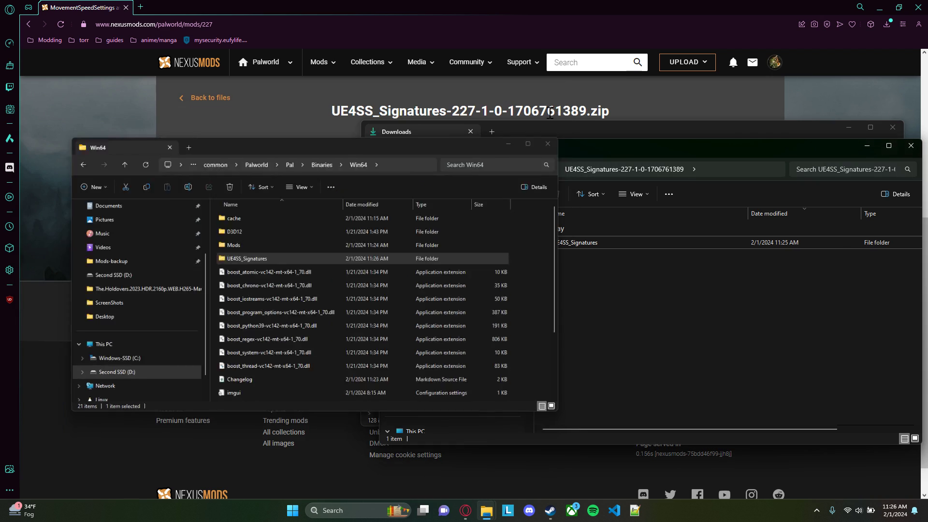
click(866, 147)
click(846, 129)
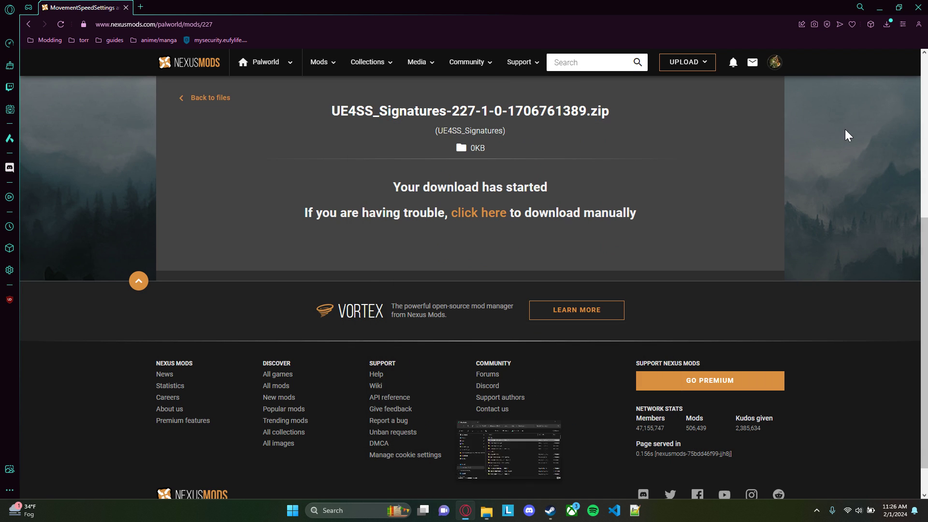
Check the mod's installation instructions and download the MovementSpeedSettings V2.0.1 main file using the free slow download
click(210, 98)
click(181, 353)
scroll(207, 341, down, 8)
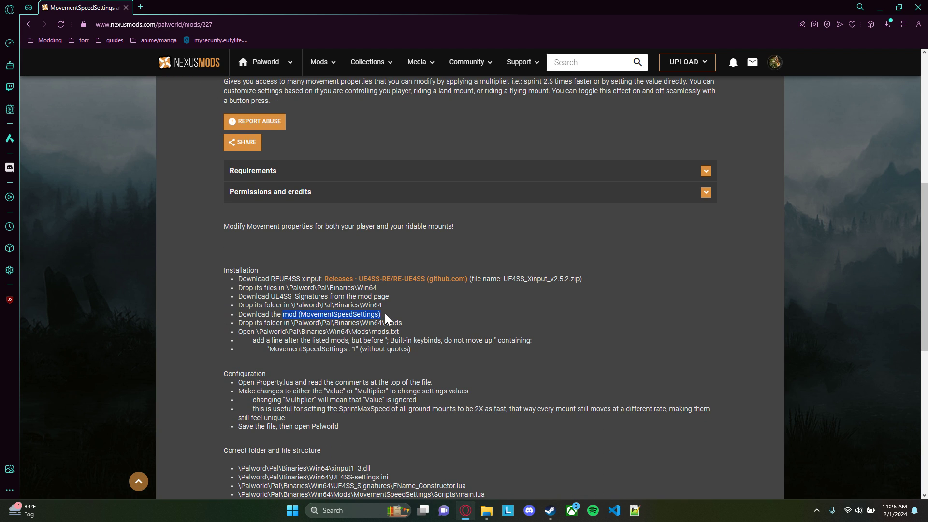
scroll(394, 312, up, 8)
click(220, 260)
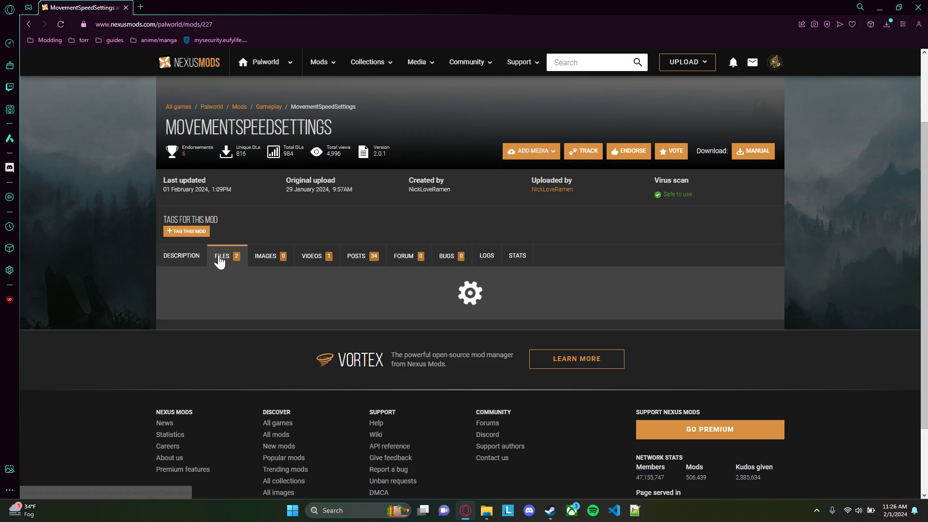
scroll(297, 271, down, 3)
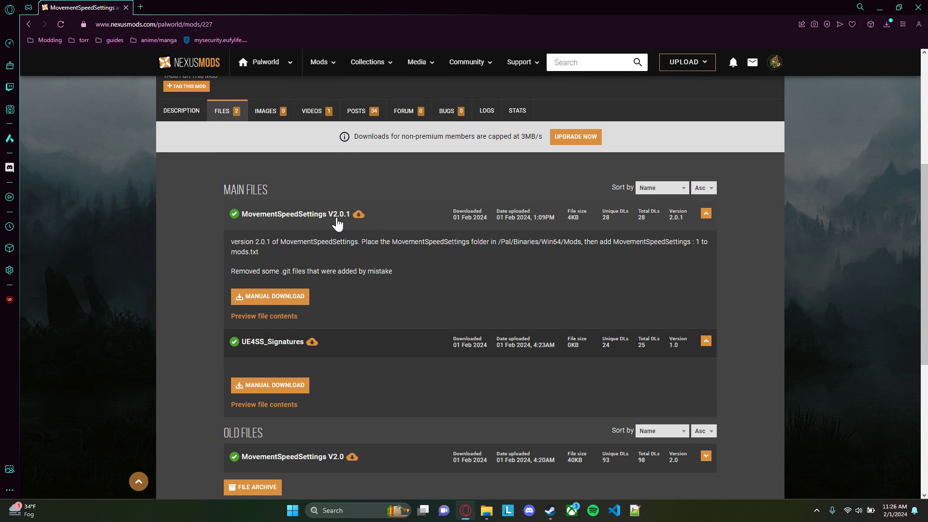
click(277, 298)
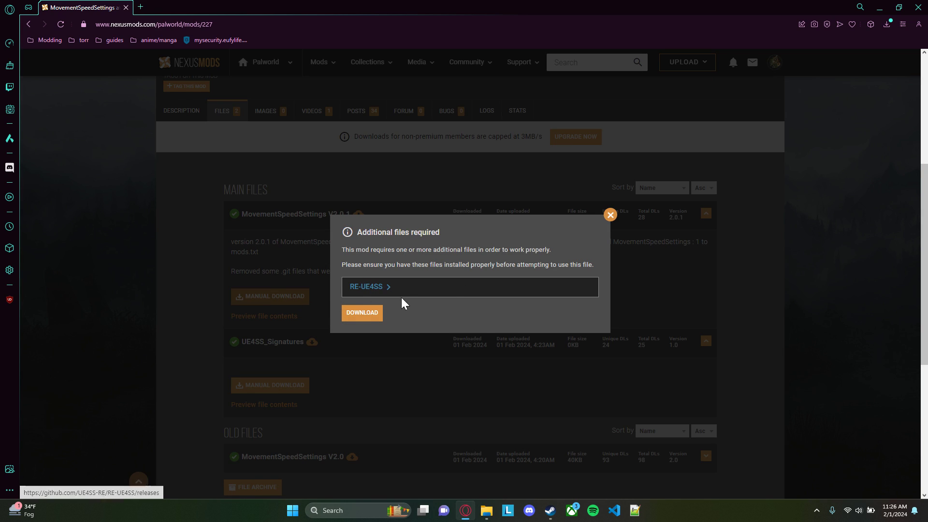
click(361, 312)
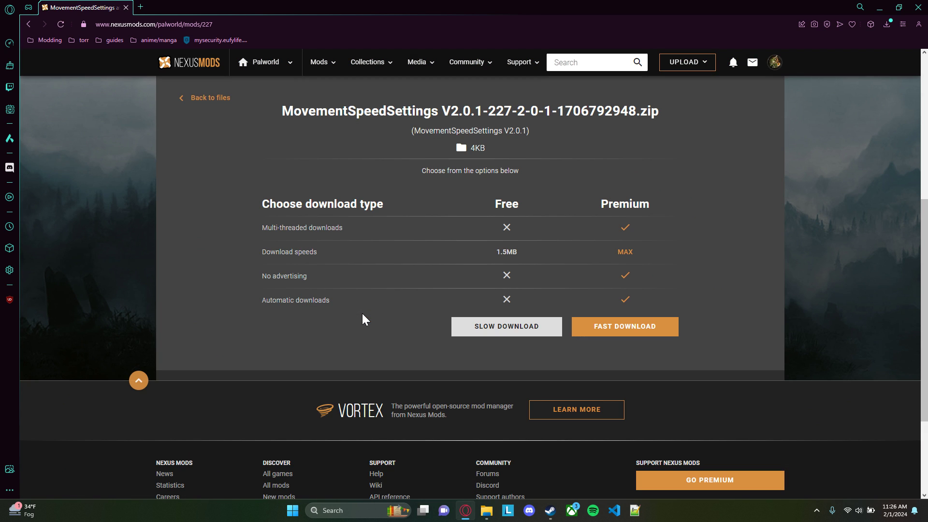
click(506, 327)
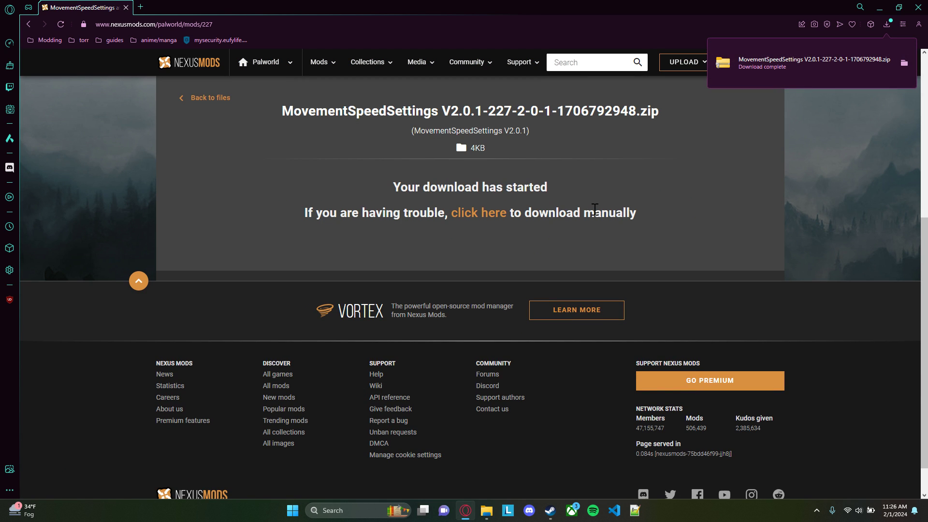
Show the downloaded MovementSpeedSettings V2.0.1 archive in its folder and extract it to the default destination
click(904, 63)
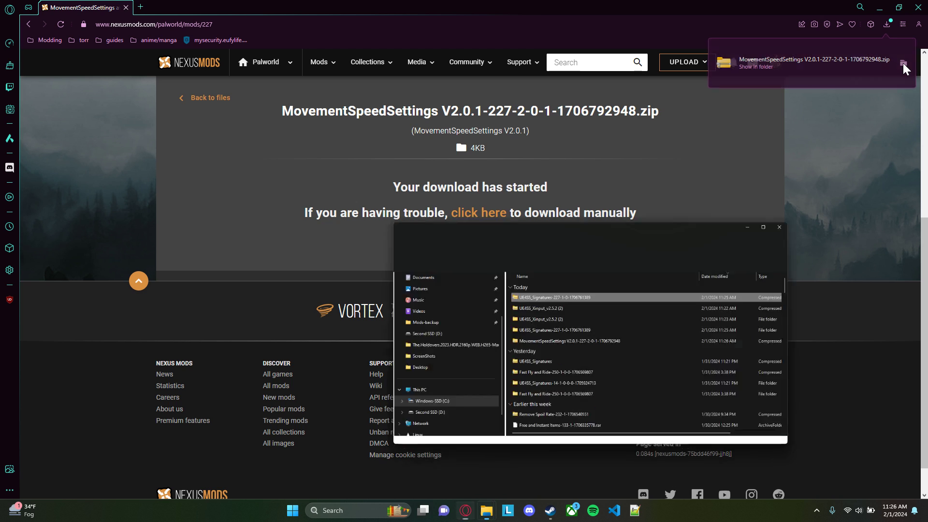
drag(653, 128, 550, 100)
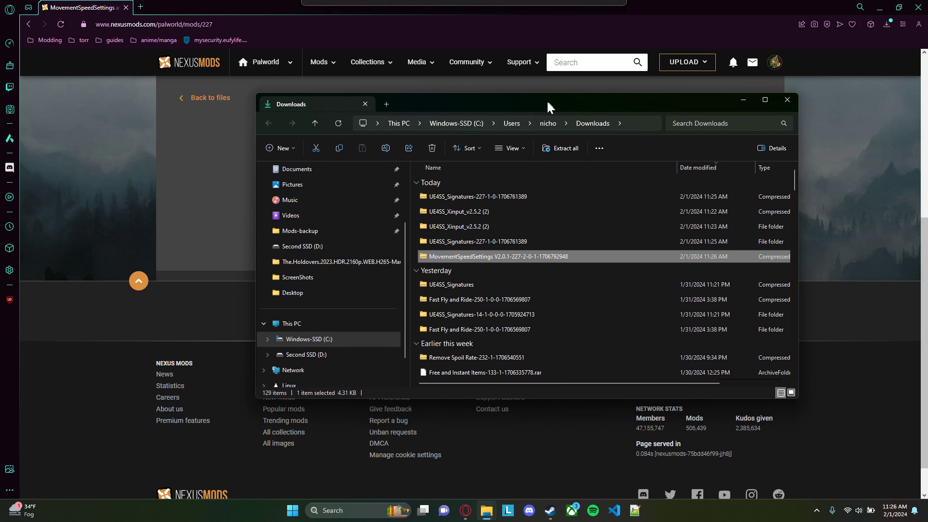
right_click(534, 254)
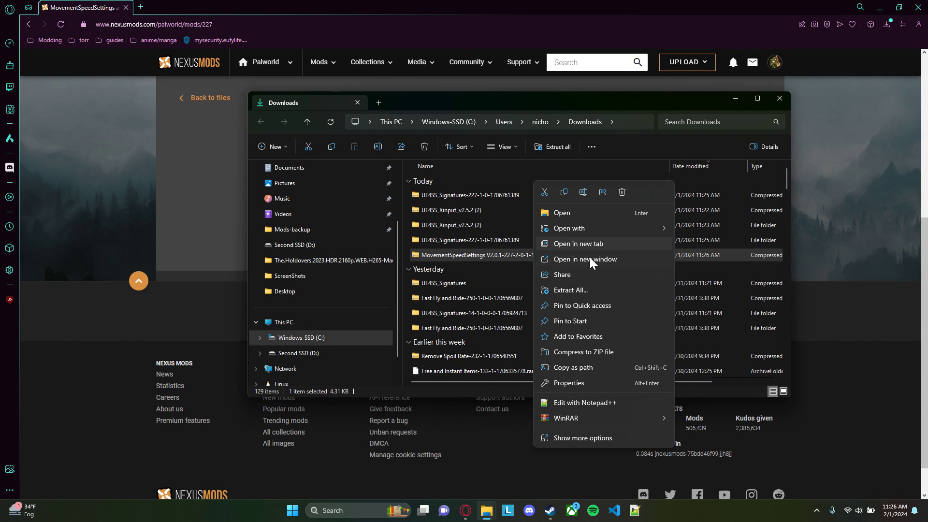
click(587, 290)
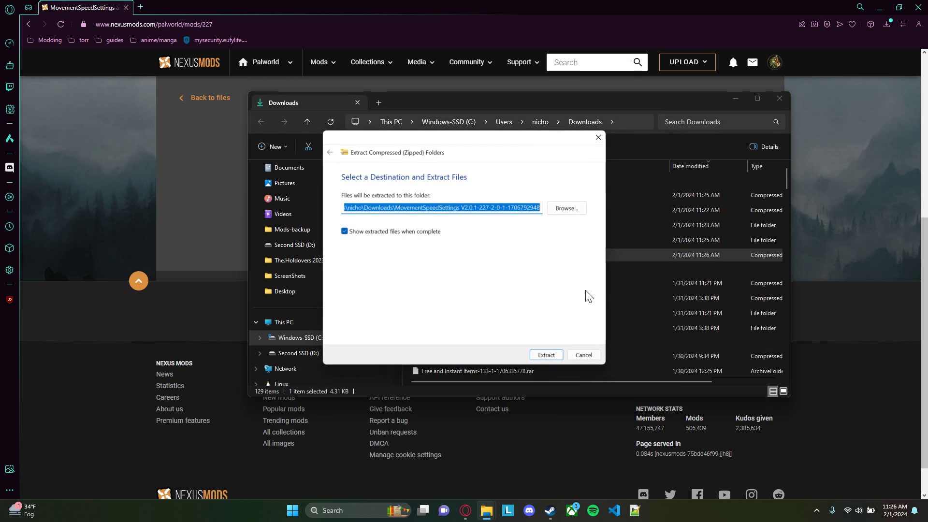
click(556, 353)
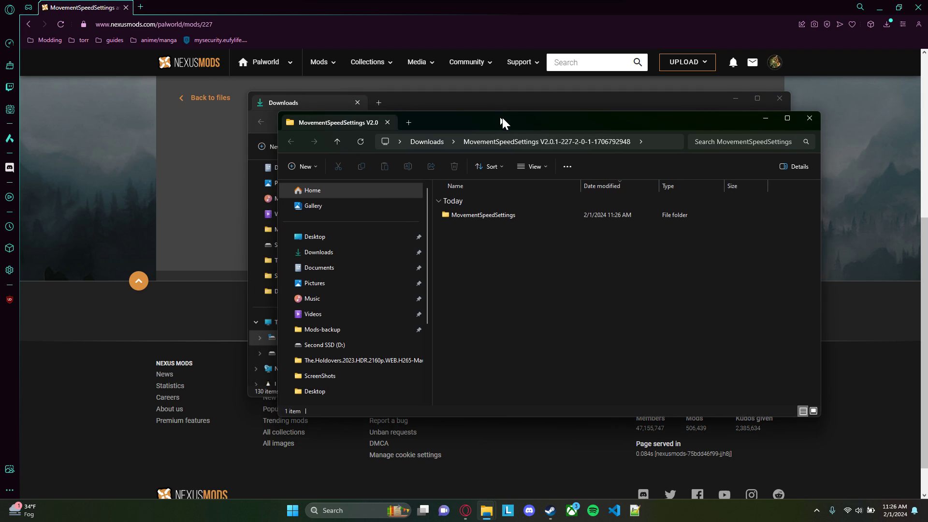
Check the contents of the extracted MovementSpeedSettings folder and its Scripts subfolder, then return to the extracted archive's top folder
drag(496, 119, 598, 131)
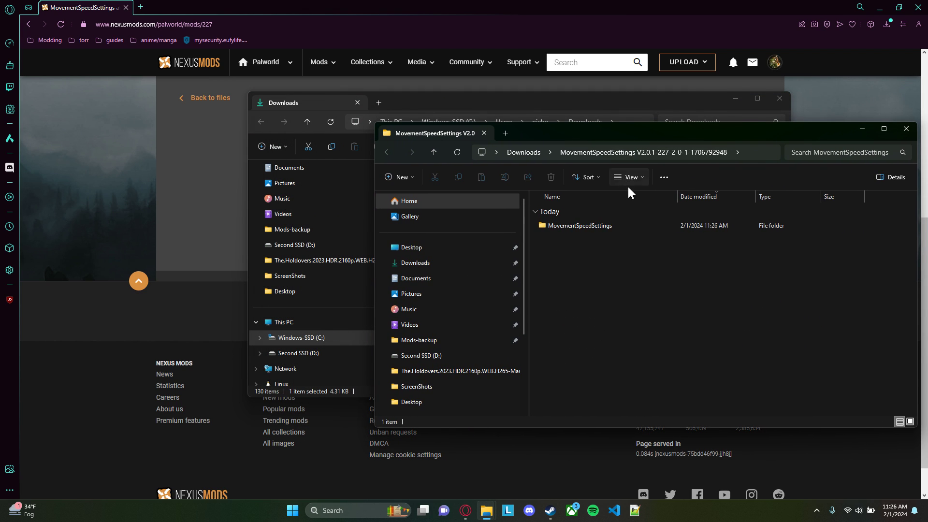
double_click(579, 227)
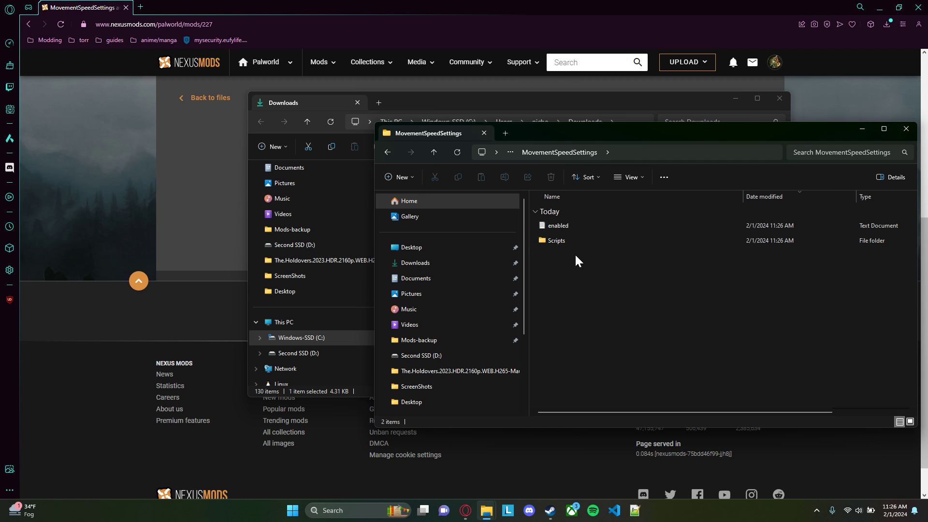
double_click(567, 243)
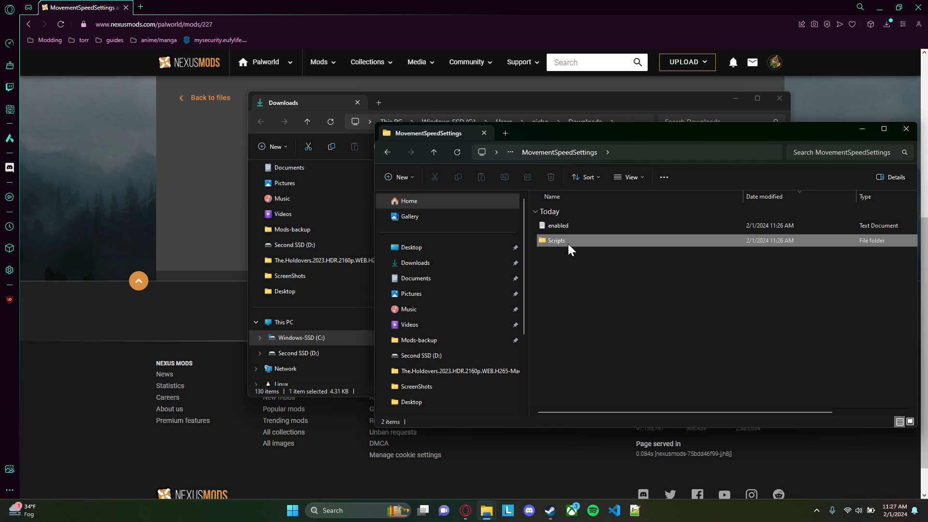
click(566, 148)
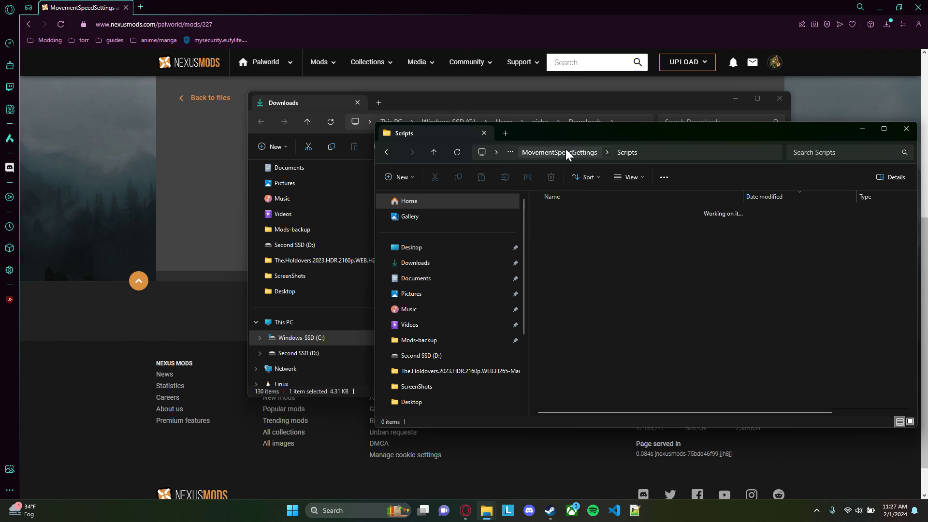
click(551, 161)
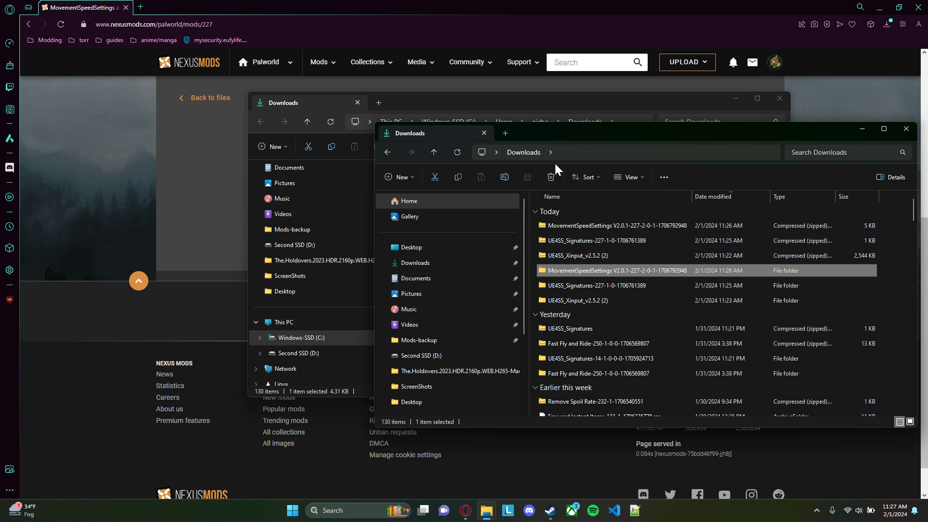
double_click(602, 269)
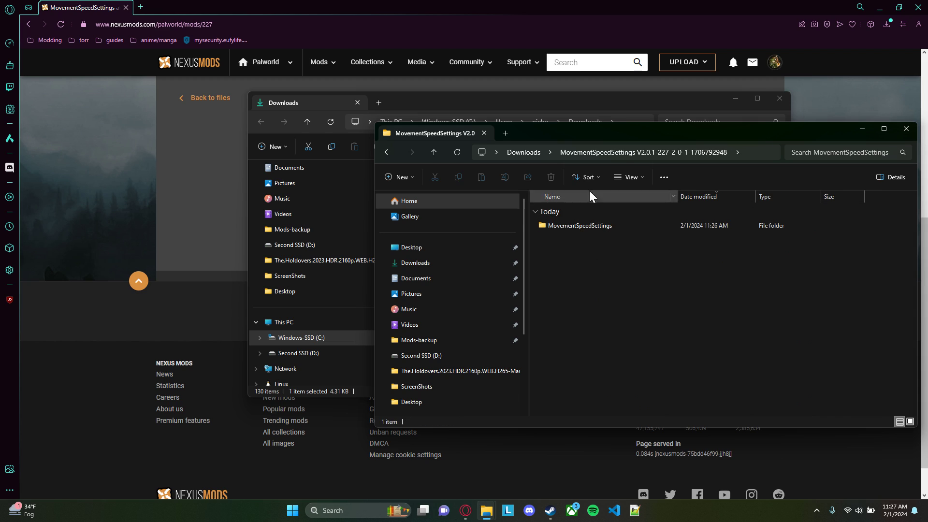
Bring up Win64 beside the extracted files, open its Mods folder and copy the MovementSpeedSettings folder into it
drag(583, 132, 672, 149)
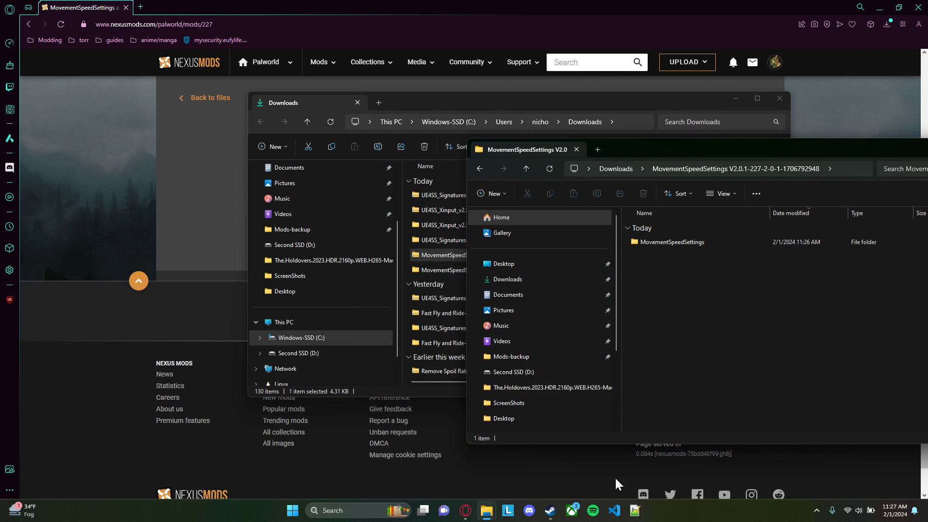
mouse_move(489, 513)
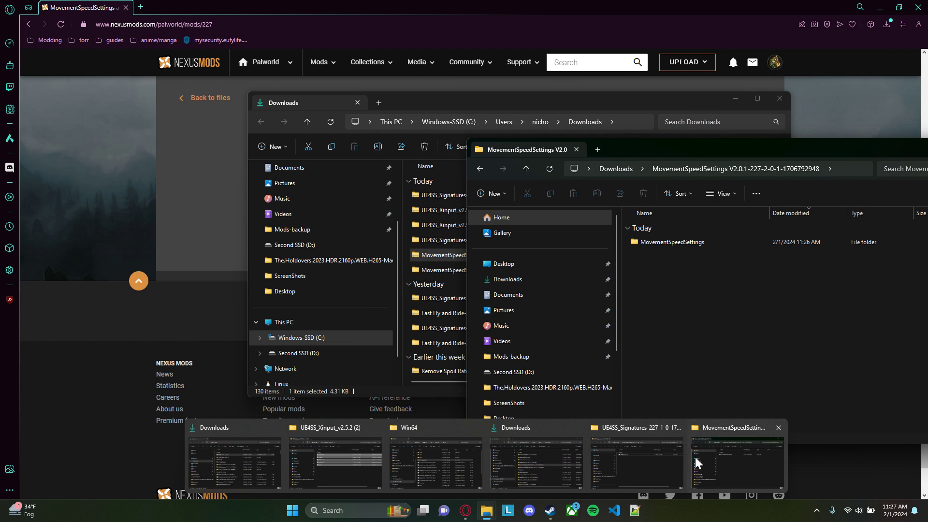
click(429, 463)
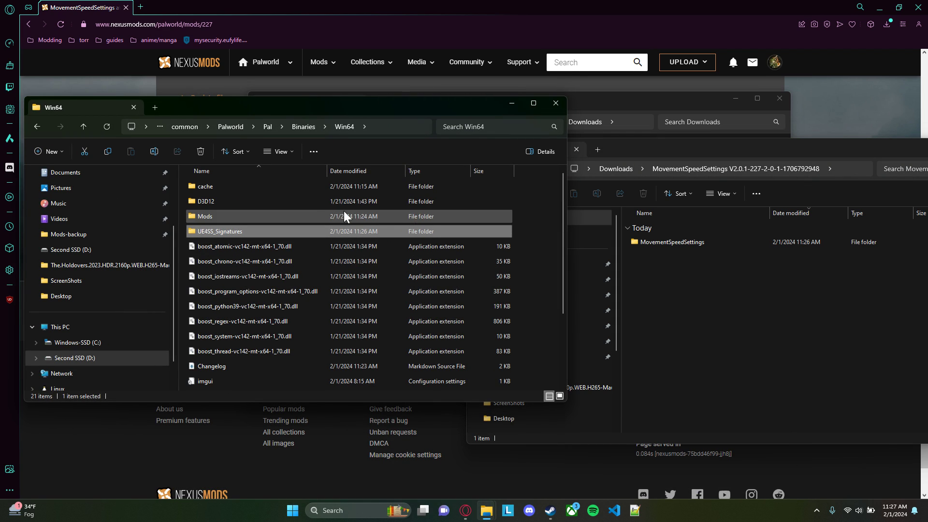
double_click(214, 218)
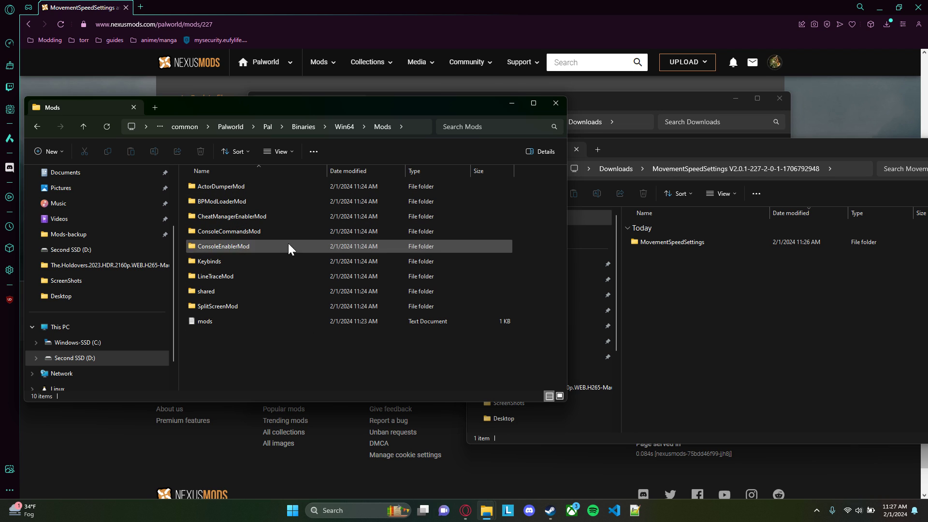
click(684, 244)
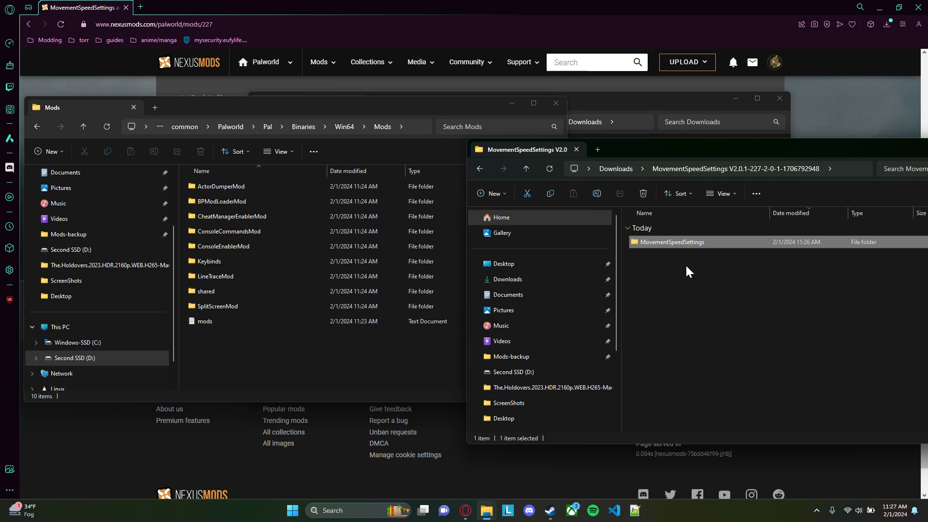
drag(691, 245, 309, 359)
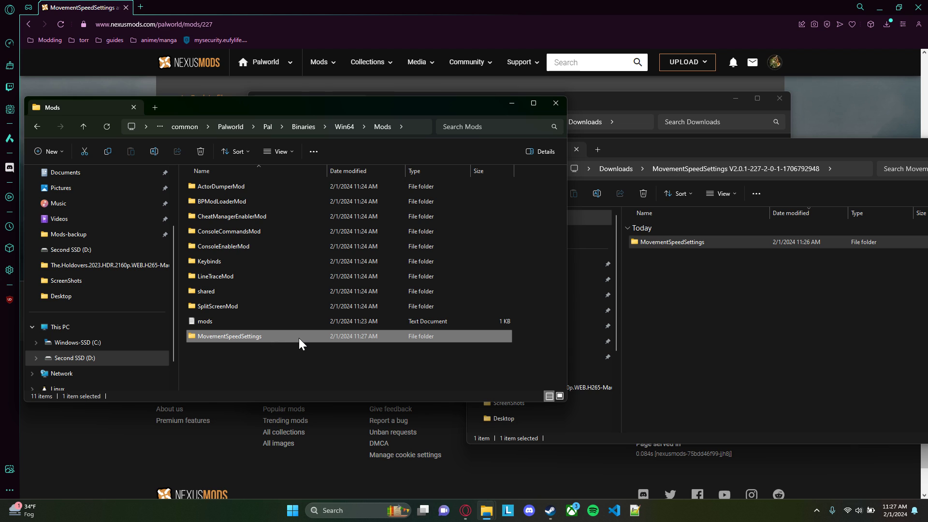
click(693, 151)
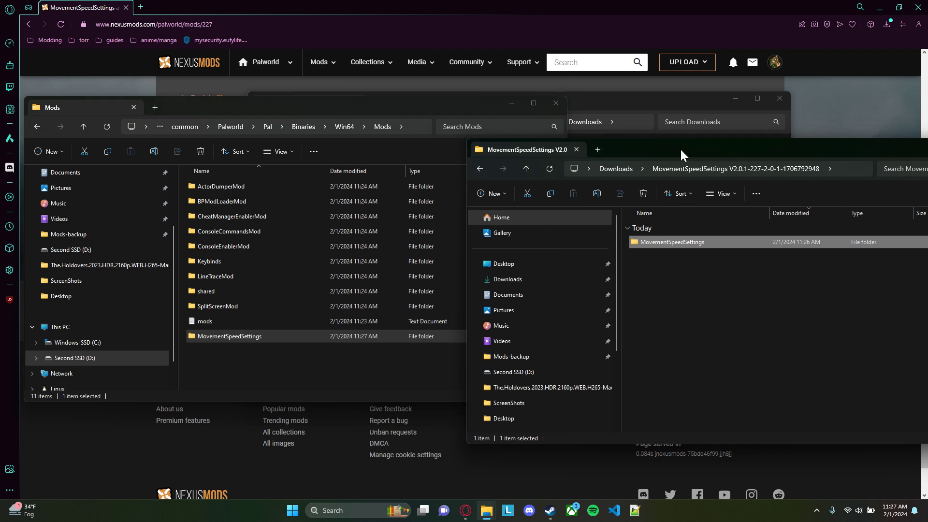
Return to the mod page in the browser and review the installation and configuration instructions in its description
click(159, 90)
scroll(257, 188, up, 4)
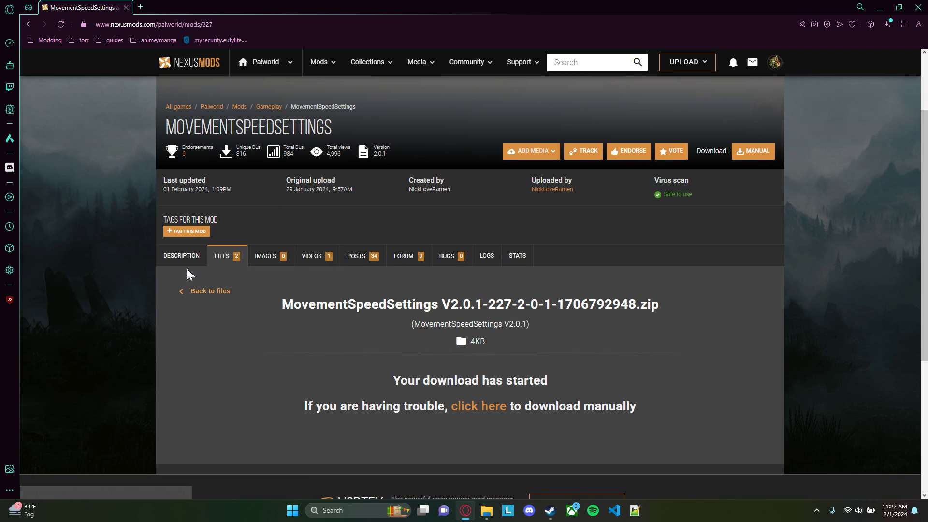
click(185, 260)
scroll(235, 301, down, 5)
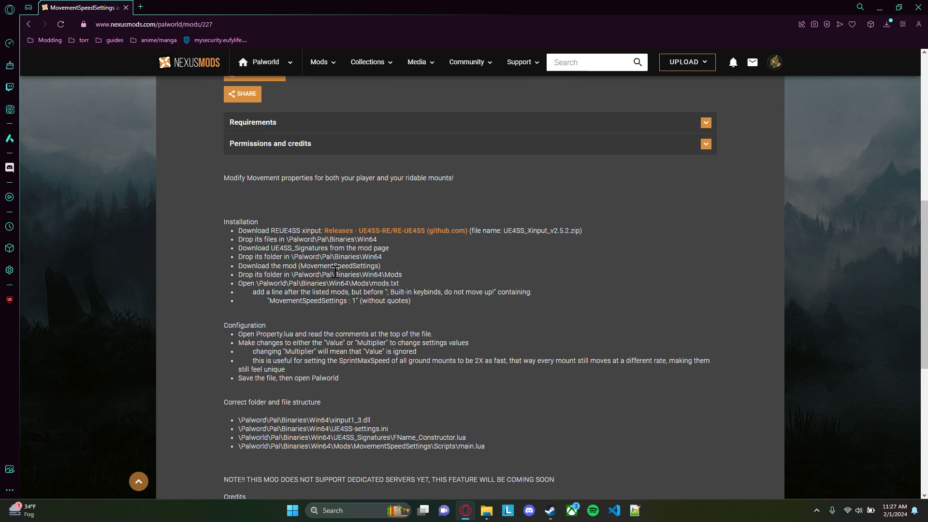
scroll(406, 277, down, 1)
scroll(408, 273, up, 2)
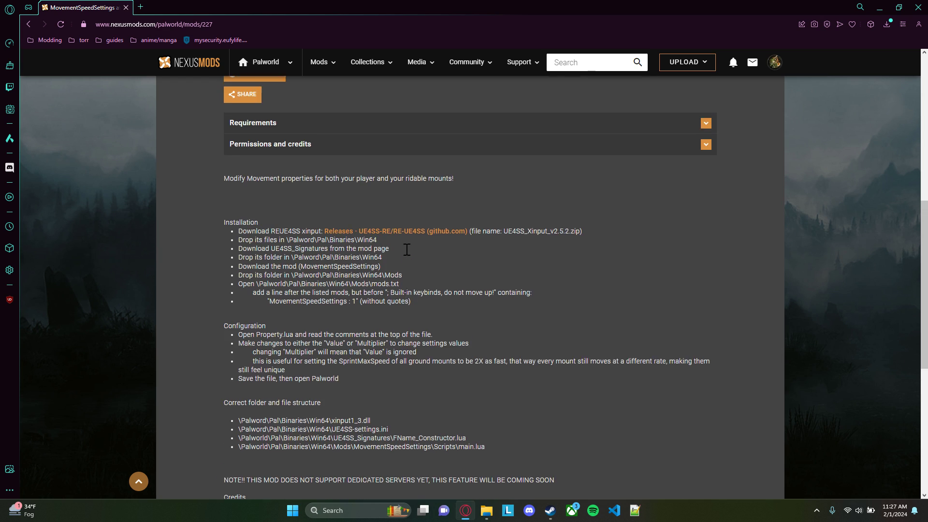
click(417, 332)
scroll(419, 333, up, 1)
scroll(418, 331, up, 1)
scroll(412, 268, down, 1)
Open the extracted MovementSpeedSettings folder and select the enabled text file in it
key(alt+Tab)
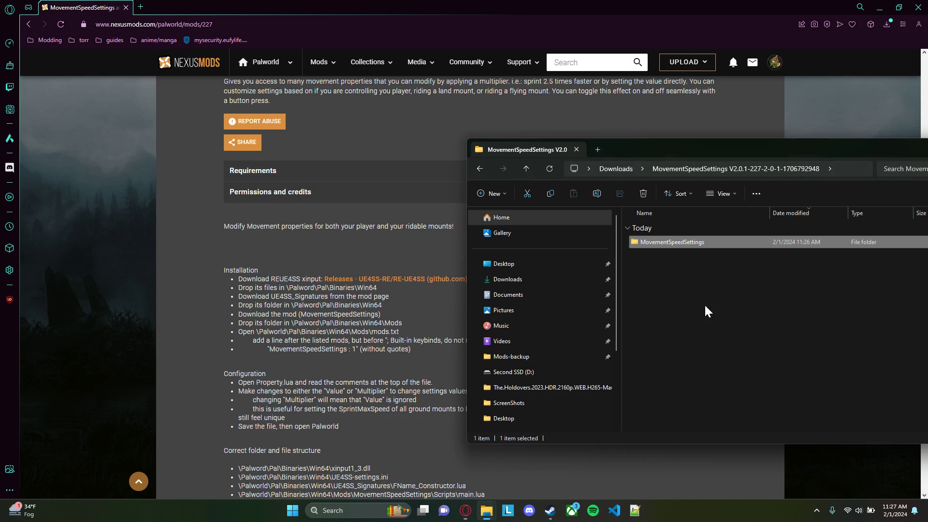
double_click(676, 243)
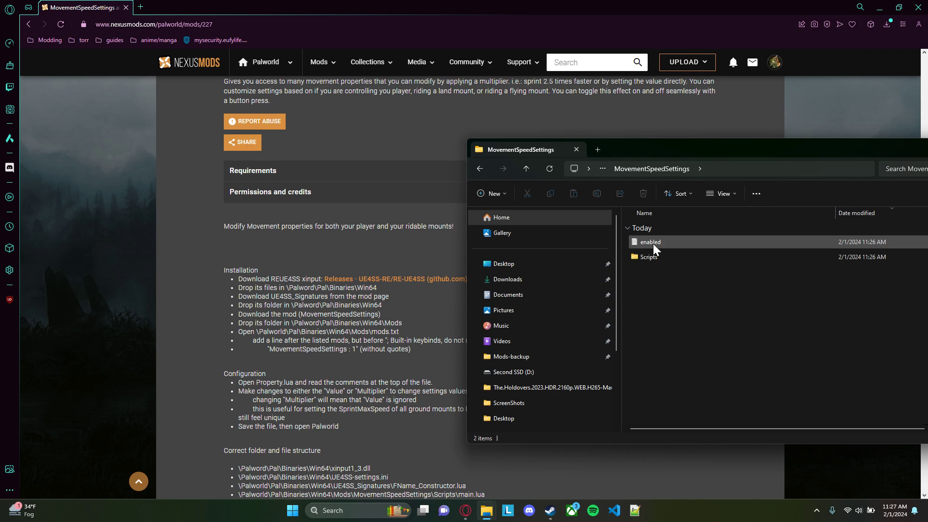
click(654, 243)
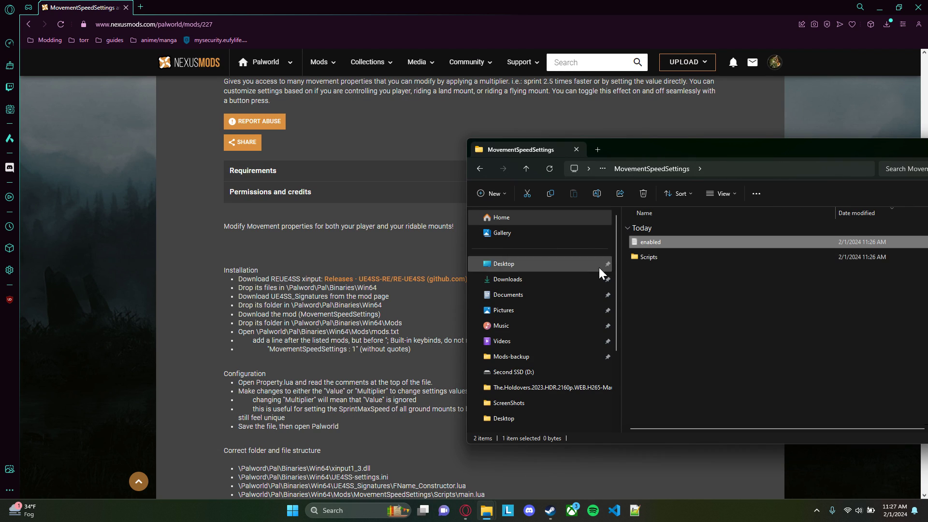
Read the mod page's mods.txt instructions and its Configuration section about editing Property.lua
click(438, 345)
scroll(437, 344, down, 1)
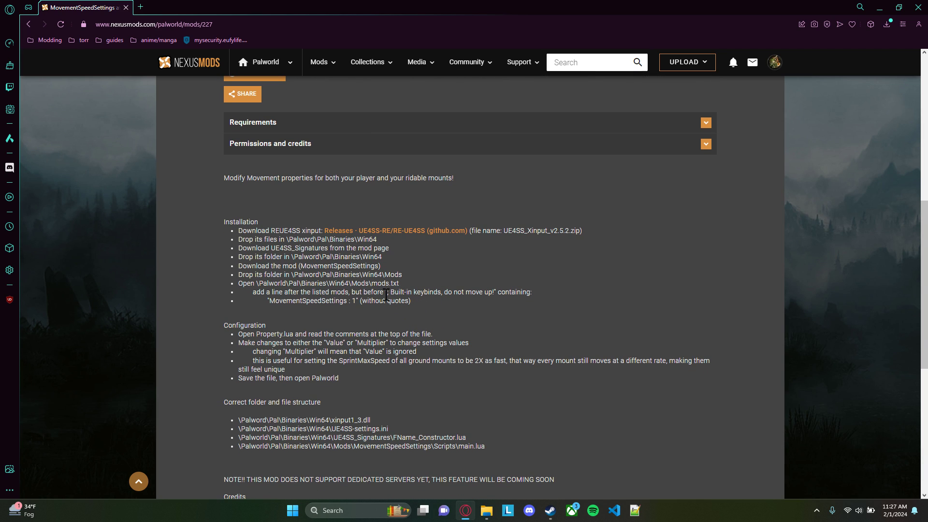
scroll(385, 274, down, 1)
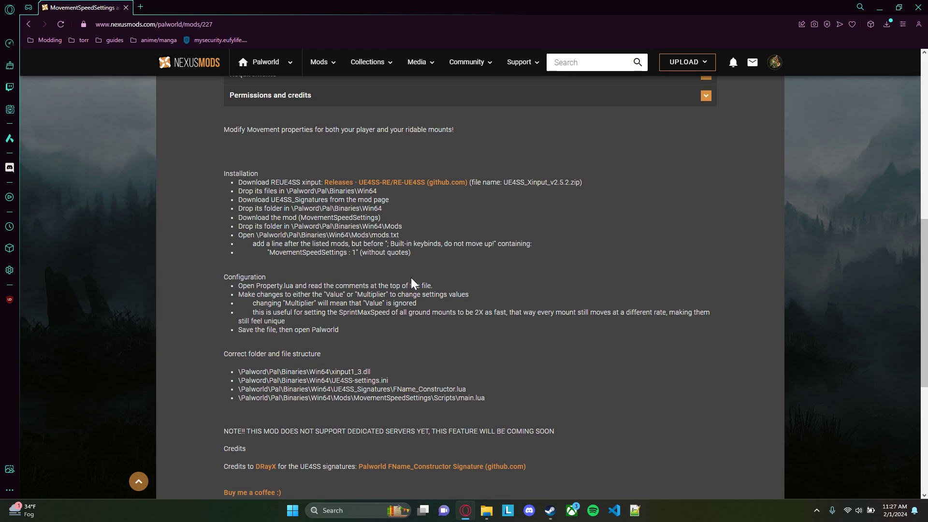
scroll(406, 280, down, 1)
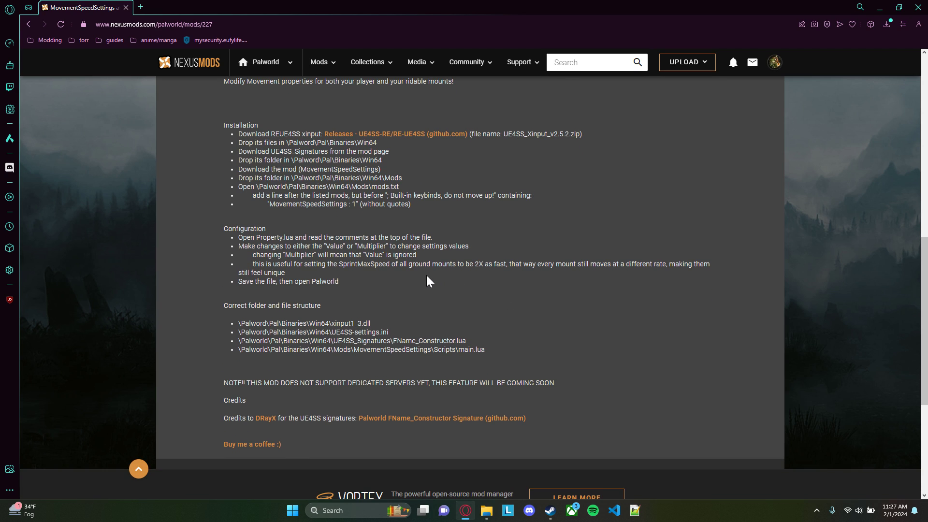
drag(341, 283, 242, 238)
click(280, 230)
Open the Scripts folder inside the extracted MovementSpeedSettings folder and open its Property.lua file for editing in Notepad++
key(alt+Tab)
drag(663, 155, 542, 132)
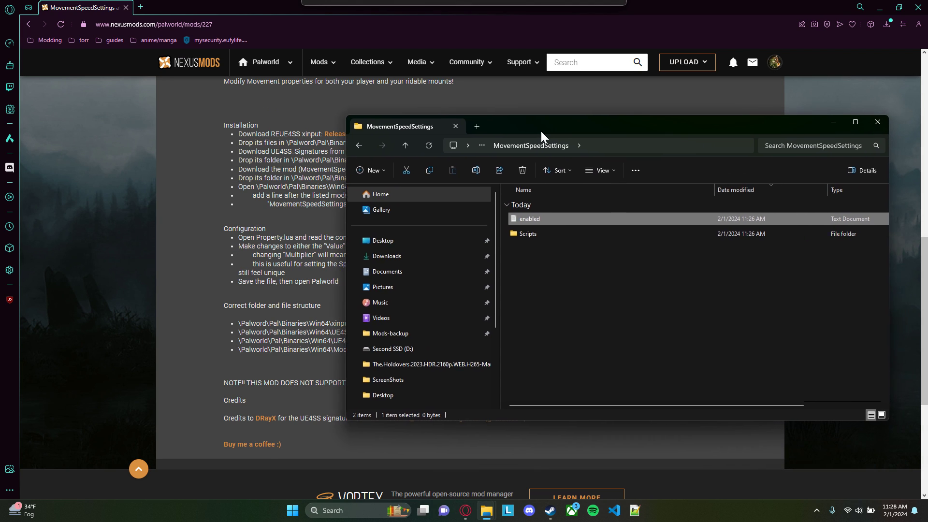
double_click(532, 233)
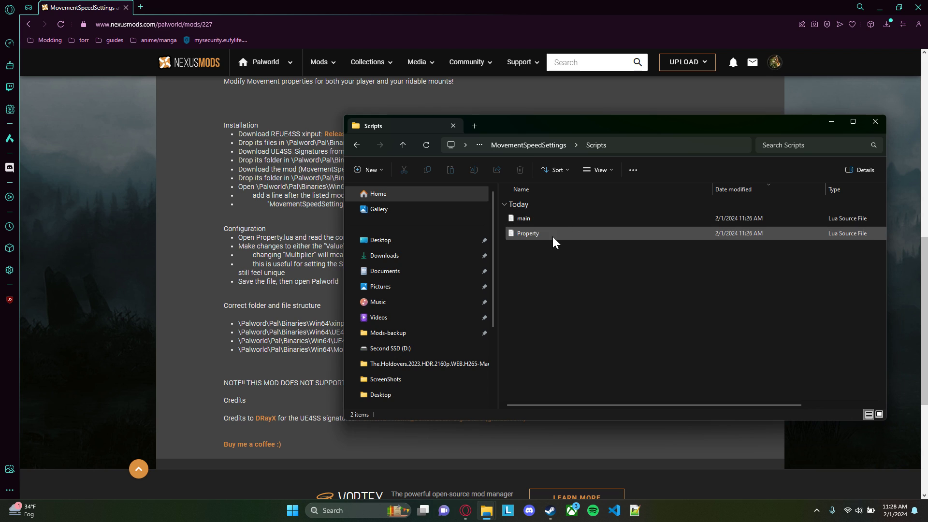
click(531, 234)
drag(574, 130, 504, 107)
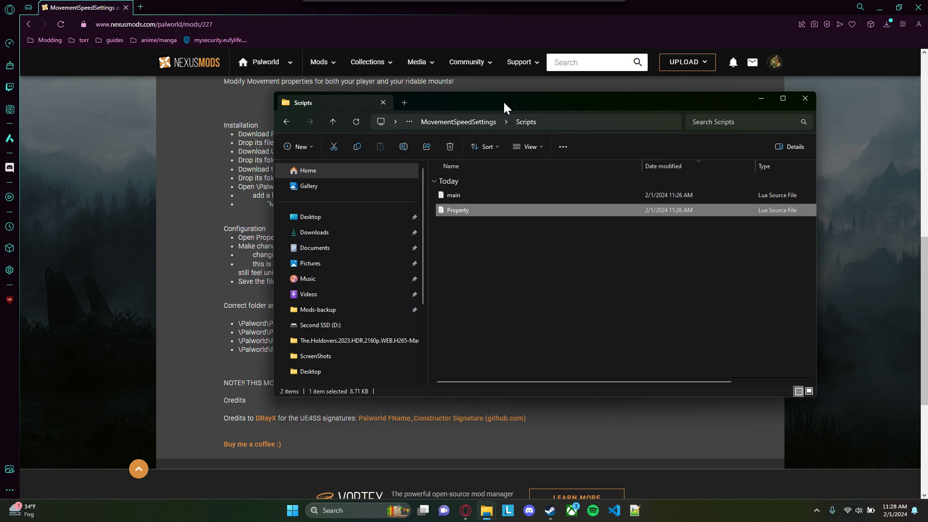
right_click(477, 210)
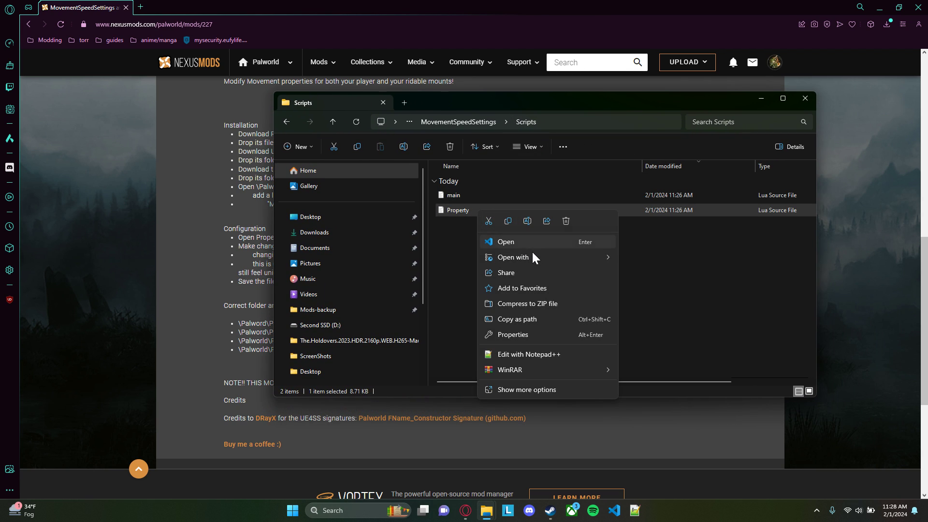
mouse_move(548, 257)
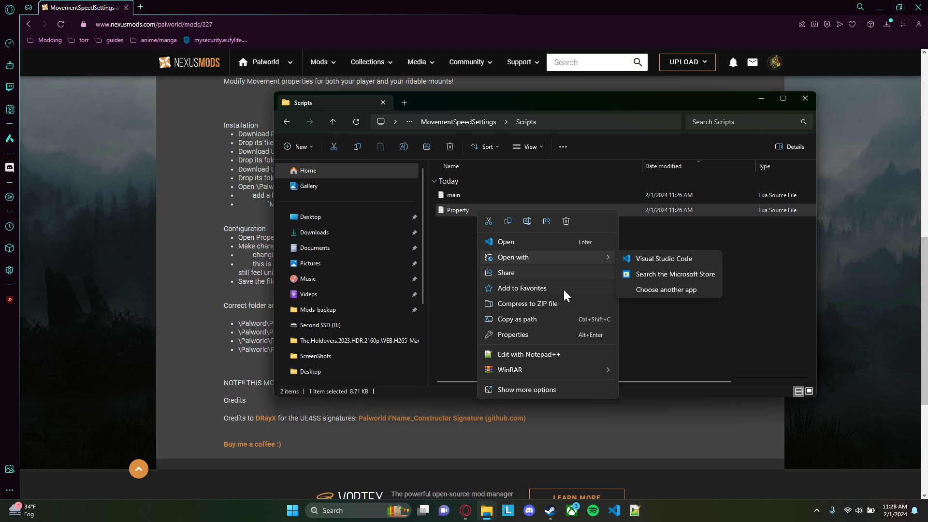
click(536, 356)
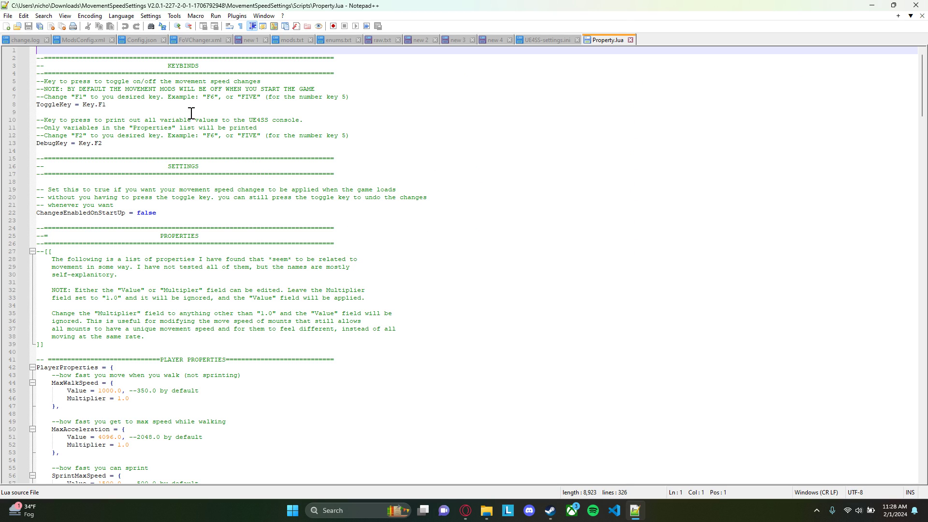
Clear the key assigned to ToggleKey in the keybinds section and re-enter it as Key.F1
click(121, 106)
drag(117, 140, 120, 107)
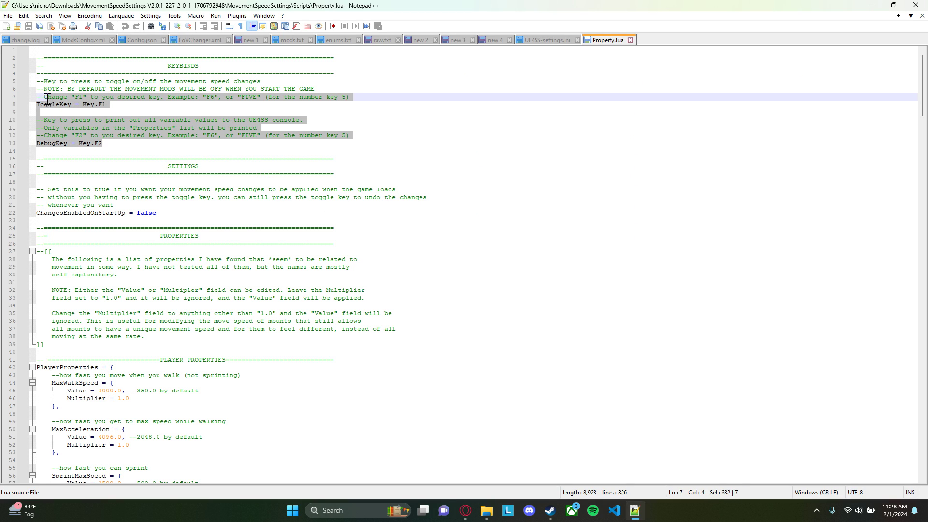
click(121, 107)
double_click(60, 106)
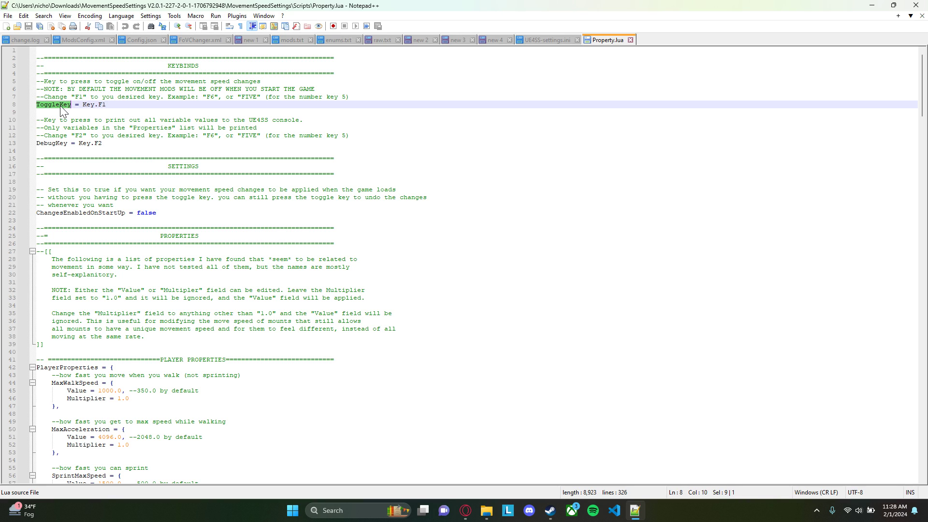
click(111, 107)
key(BackSpace)
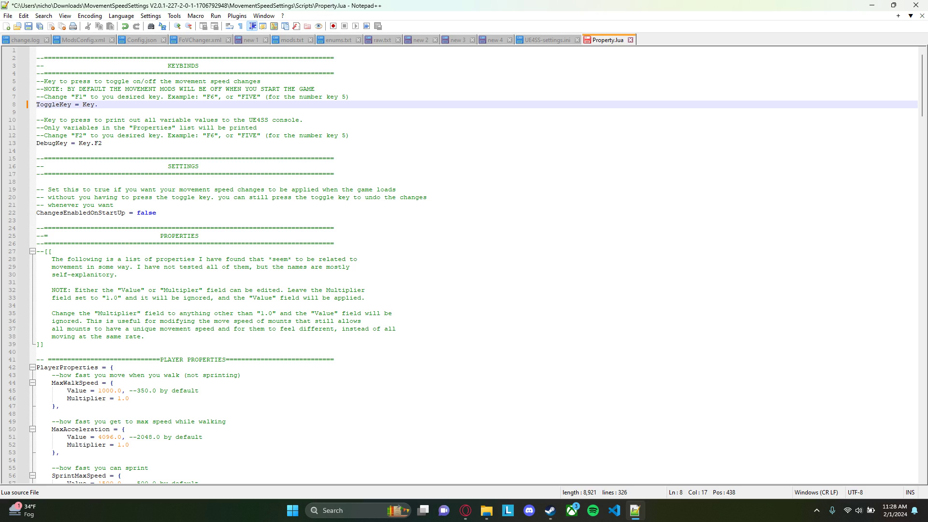
text(J)
key(BackSpace)
text(F)
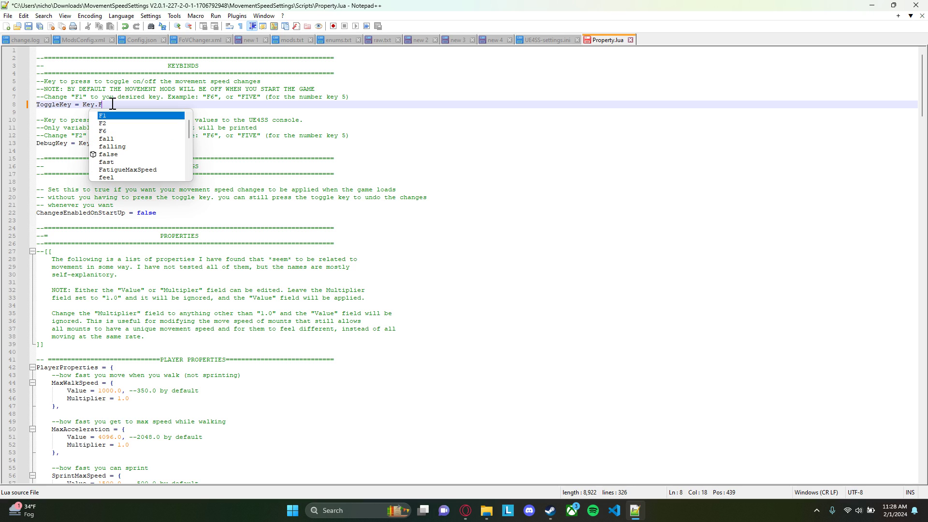
key(F1)
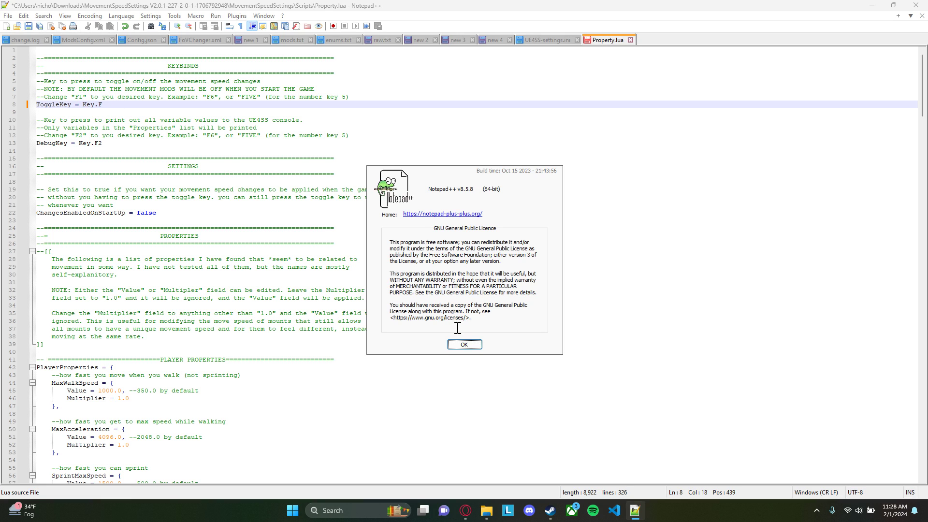
click(461, 345)
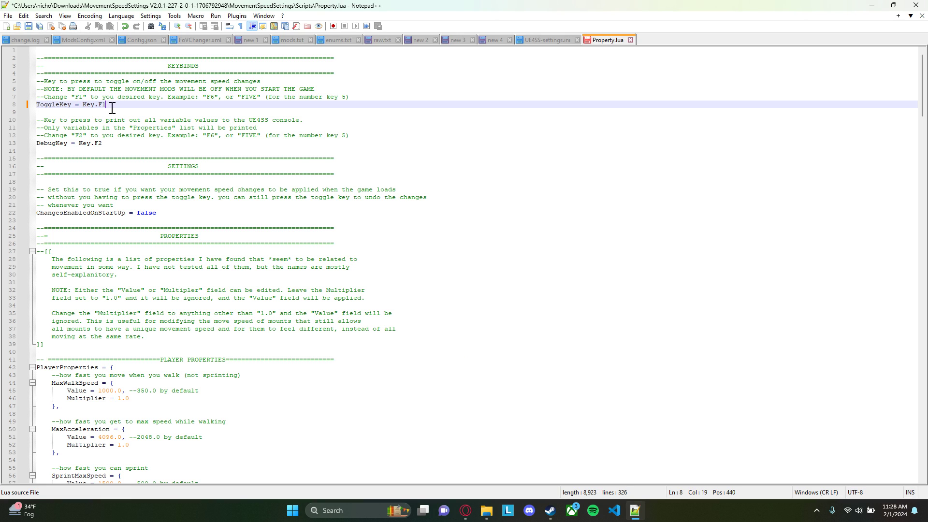
Examine the DebugKey binding and the ChangesEnabledOnStartUp setting, and how the latter relates to ToggleKey
click(125, 150)
double_click(59, 146)
click(109, 146)
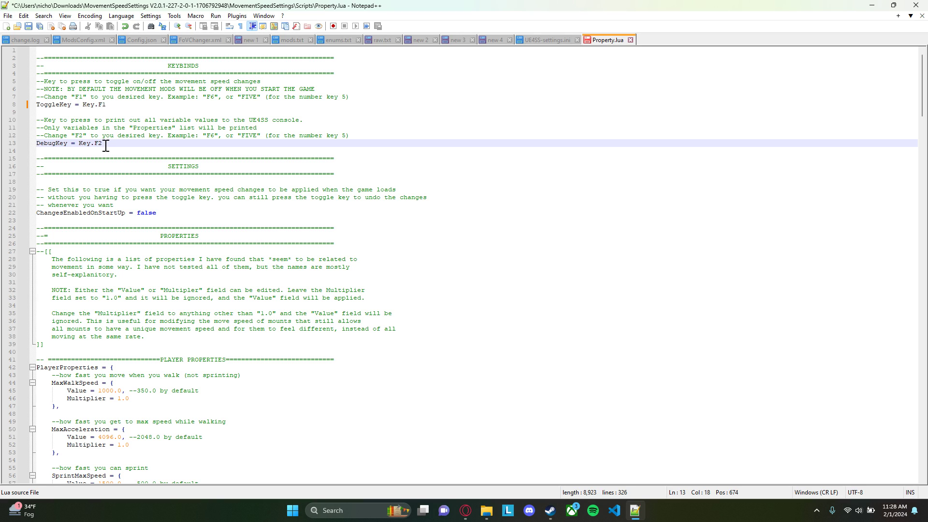
drag(103, 145, 40, 117)
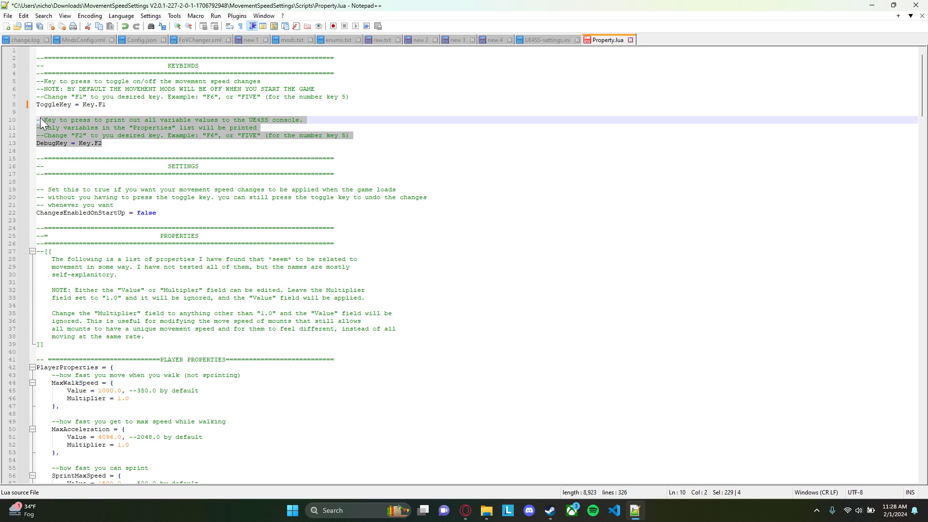
click(110, 145)
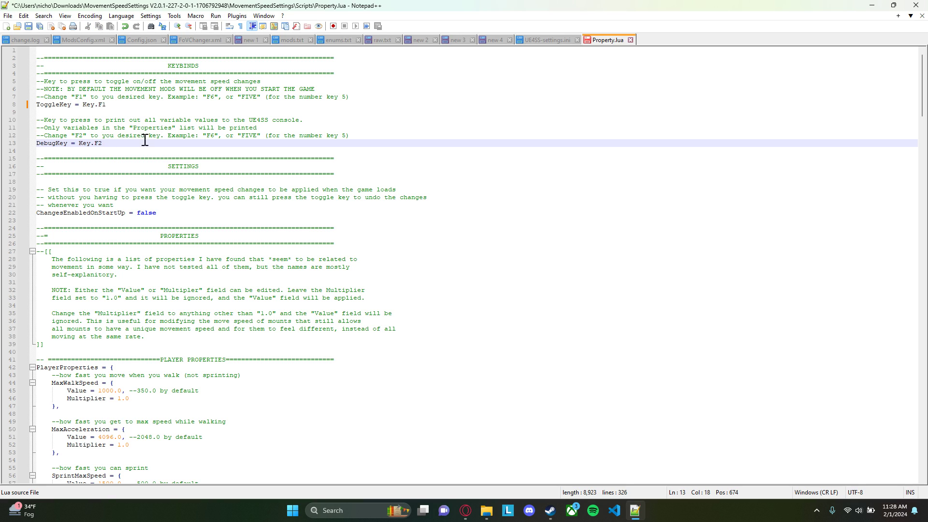
scroll(119, 139, down, 1)
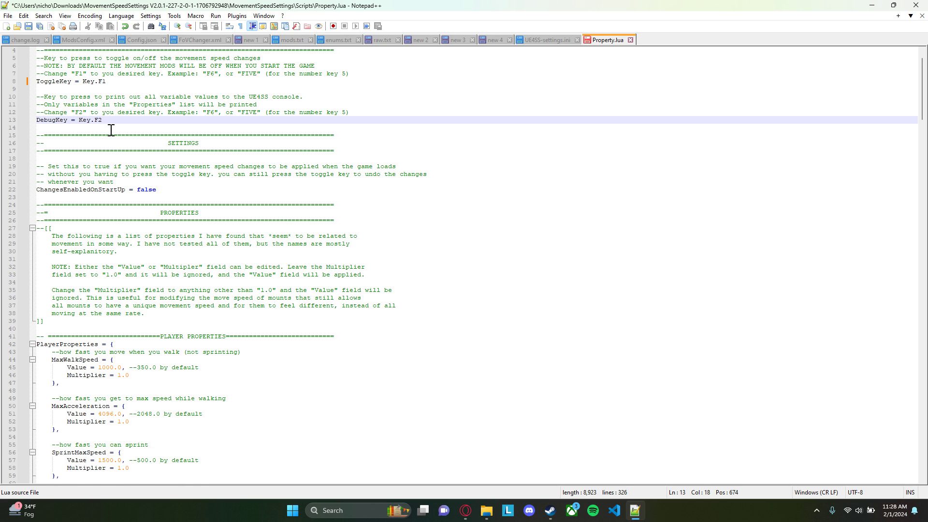
scroll(111, 130, down, 2)
click(174, 136)
click(161, 145)
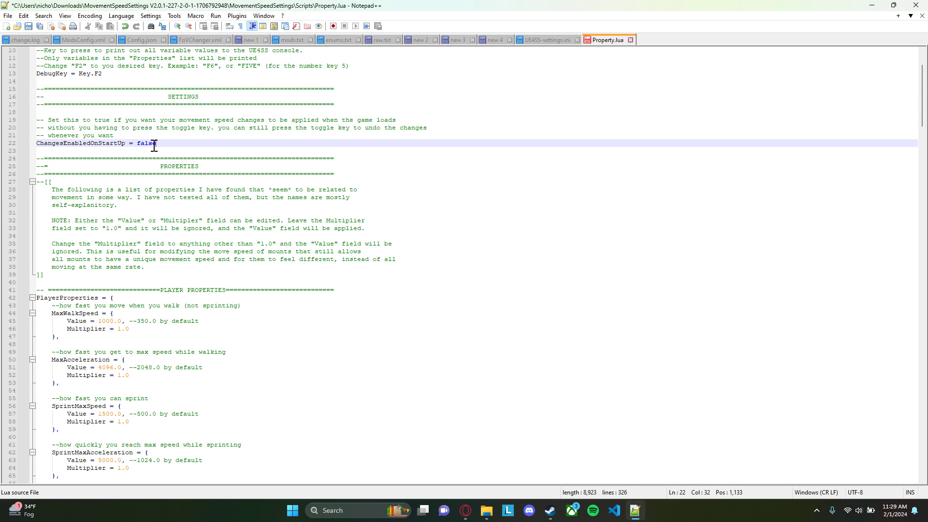
double_click(89, 145)
click(173, 145)
scroll(177, 144, up, 3)
double_click(58, 105)
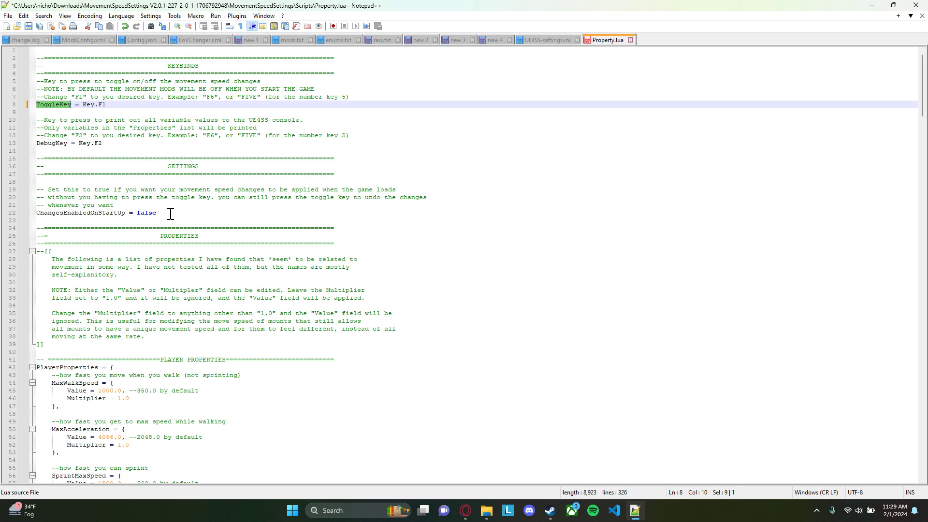
double_click(150, 214)
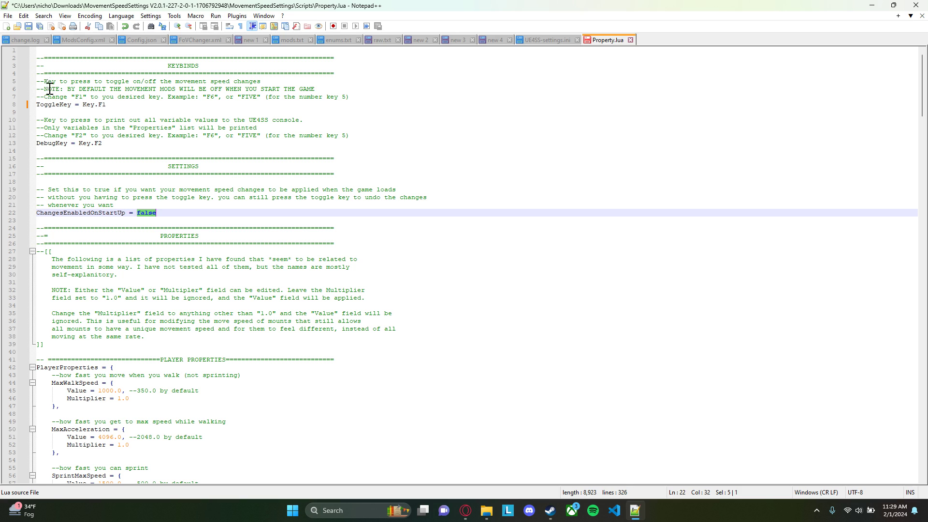
double_click(56, 104)
scroll(184, 208, down, 1)
click(179, 191)
Go through the PlayerProperties entries, including walk speed, acceleration, sprint, jump, climb and glider settings
scroll(180, 197, down, 3)
scroll(180, 197, down, 7)
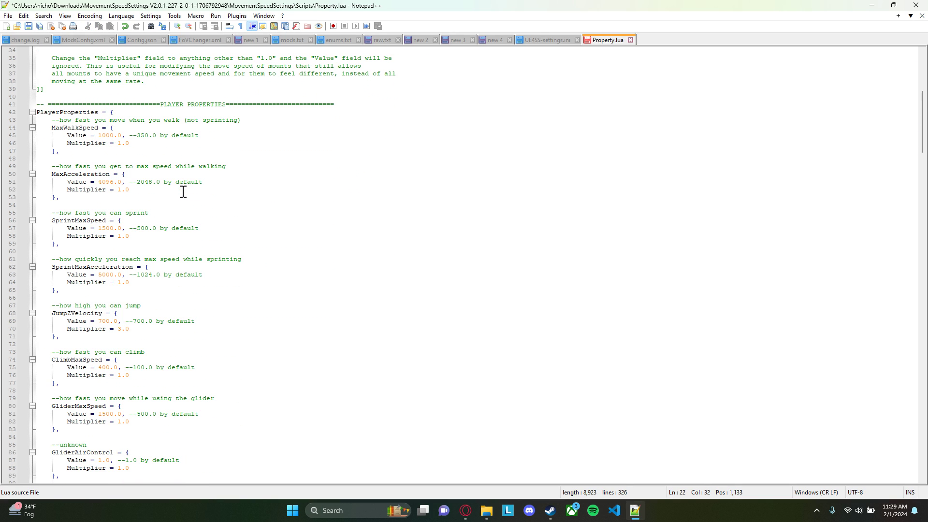
scroll(285, 217, down, 1)
scroll(242, 211, up, 3)
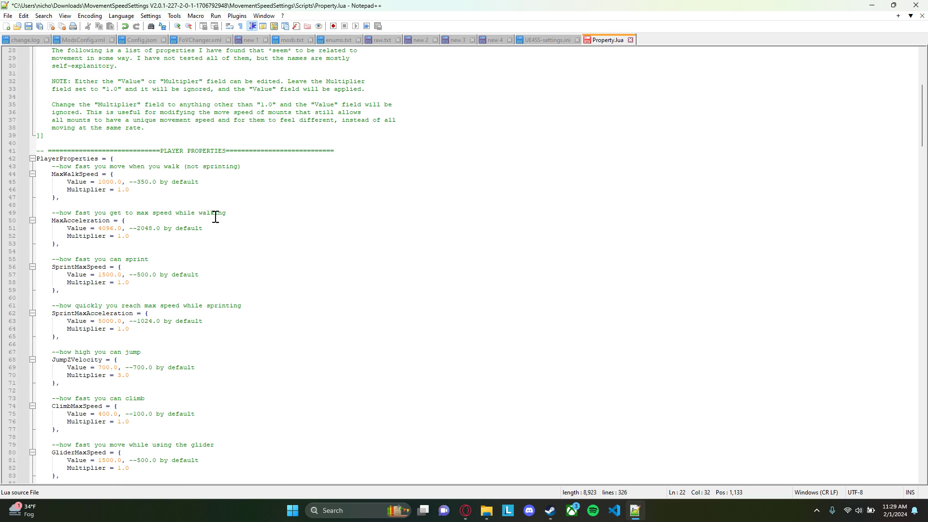
double_click(80, 161)
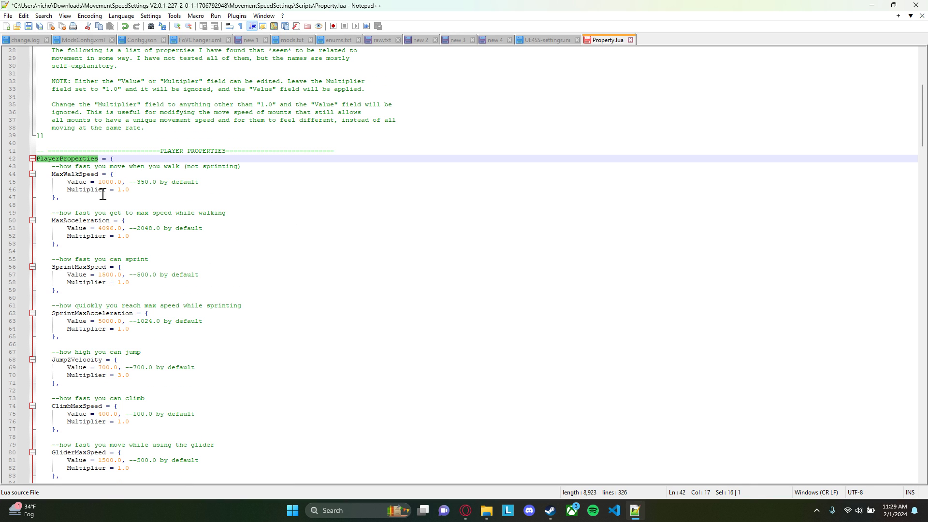
click(213, 198)
scroll(177, 193, down, 1)
double_click(78, 151)
scroll(138, 179, down, 2)
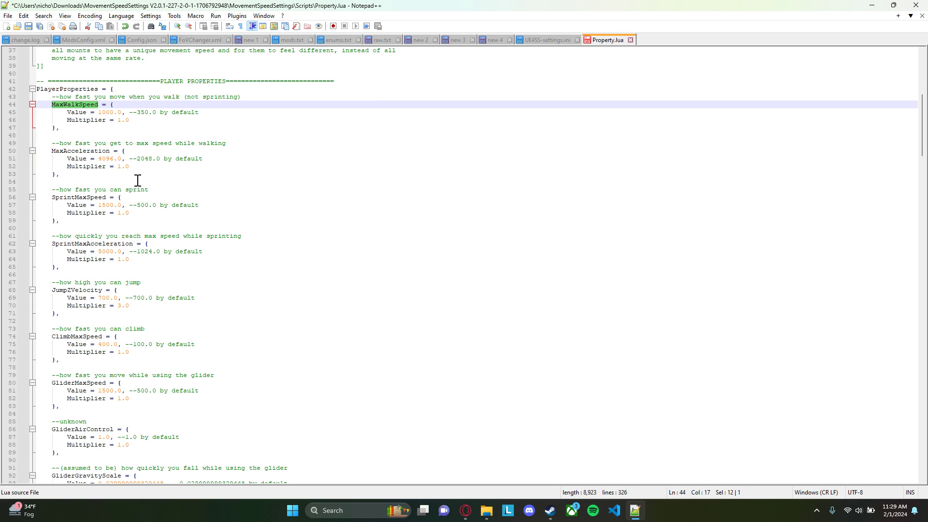
double_click(91, 151)
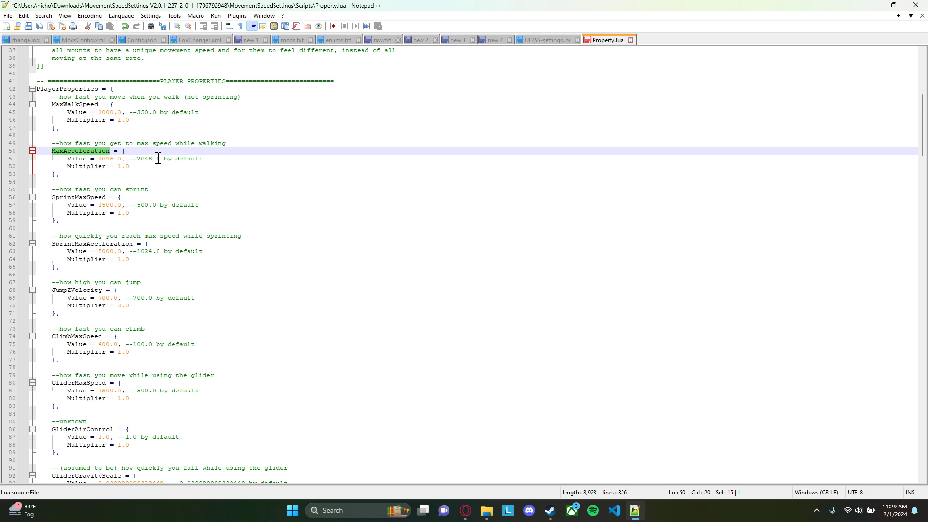
scroll(136, 170, down, 2)
double_click(62, 151)
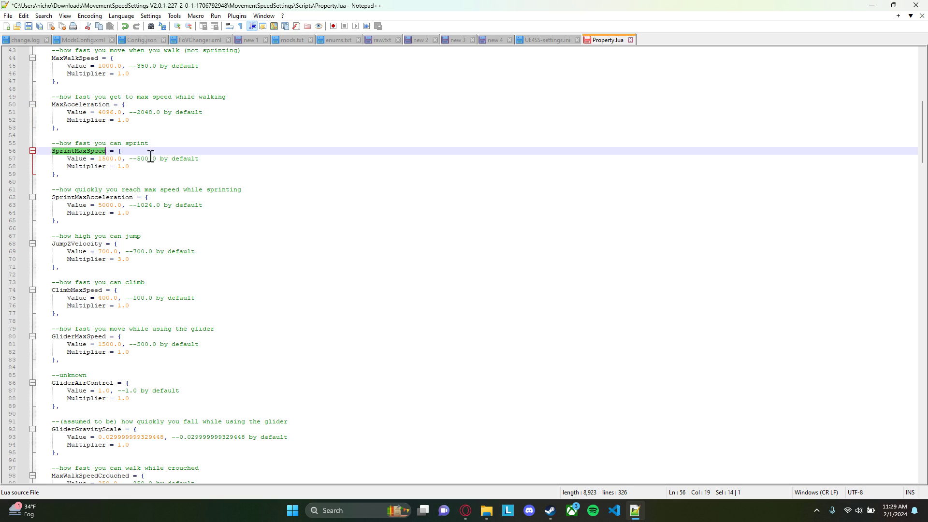
double_click(110, 197)
scroll(101, 185, down, 2)
double_click(87, 197)
scroll(107, 193, down, 2)
double_click(89, 197)
scroll(88, 198, down, 2)
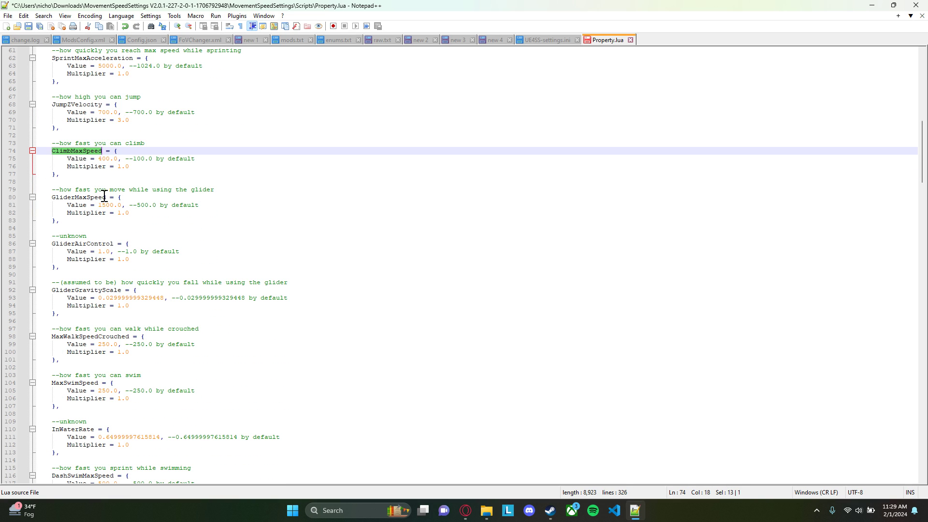
double_click(102, 197)
scroll(152, 203, down, 1)
scroll(160, 213, down, 20)
scroll(163, 216, down, 19)
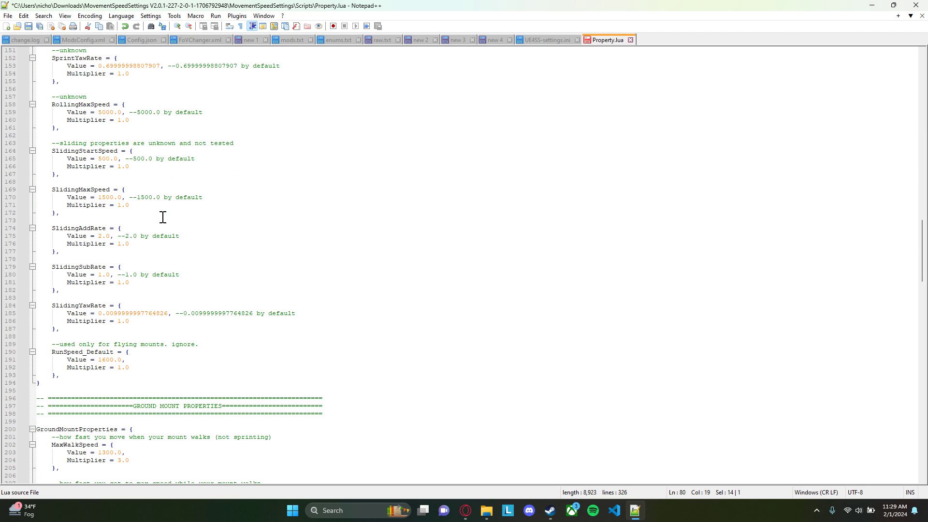
Review the walk, acceleration and sprint entries in GroundMountProperties and the Flying Mount Properties section
scroll(163, 218, down, 1)
click(224, 80)
drag(331, 88, 29, 75)
click(249, 127)
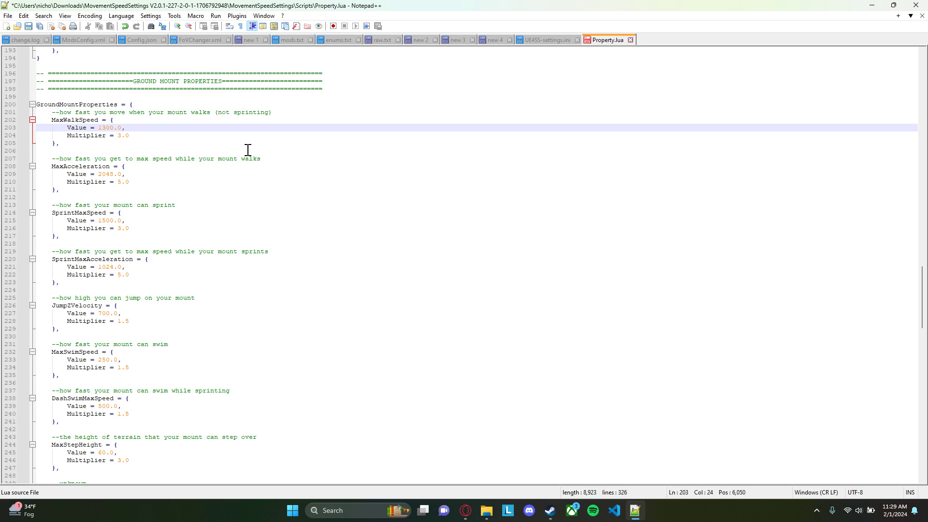
key(Up)
key(Down)
key(Down)
key(Up)
double_click(72, 104)
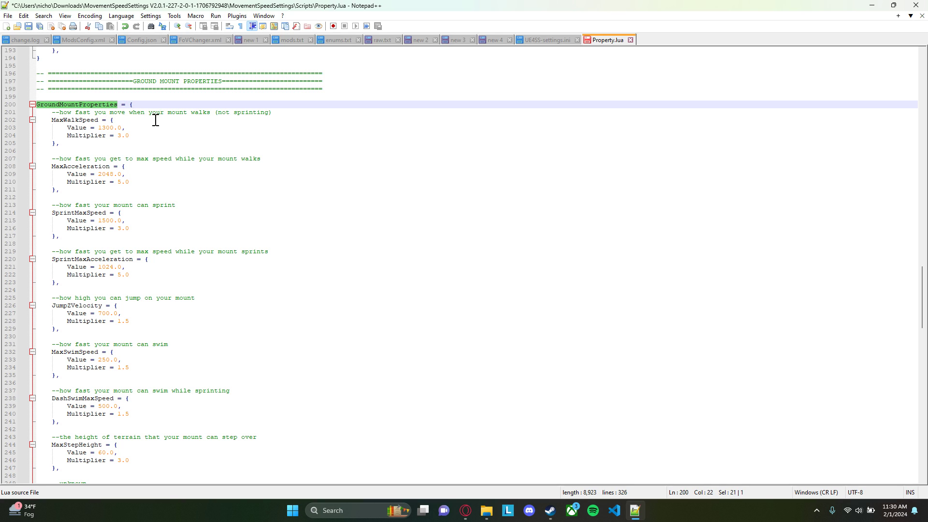
click(150, 121)
double_click(85, 120)
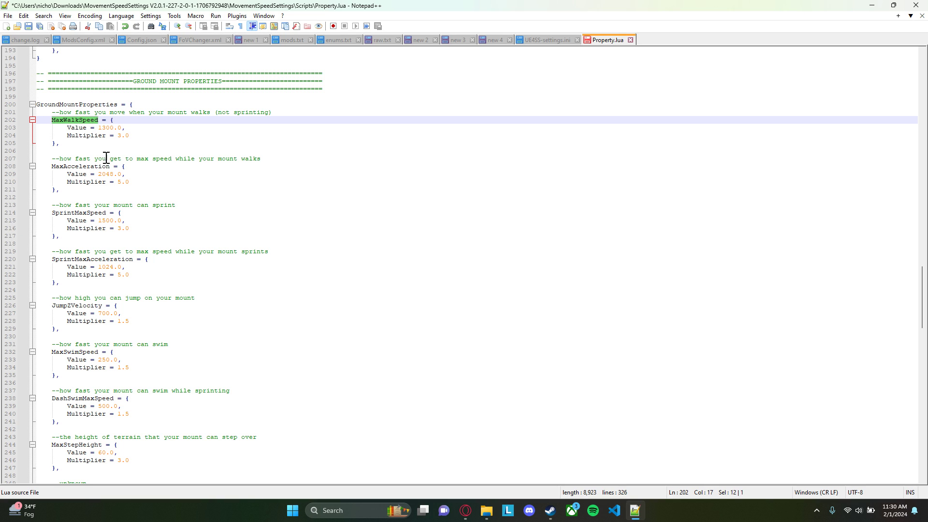
click(84, 166)
double_click(85, 167)
scroll(97, 167, down, 1)
double_click(90, 189)
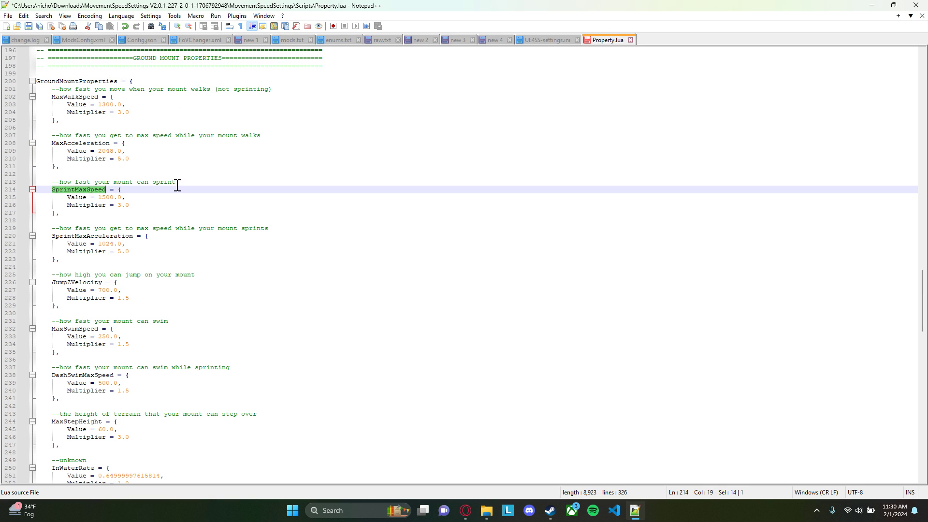
scroll(165, 190, down, 18)
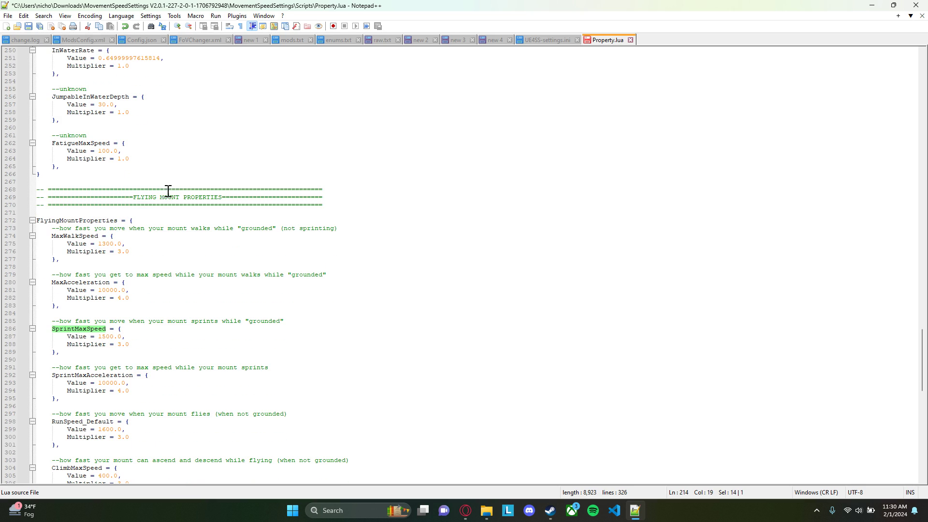
drag(220, 197, 129, 194)
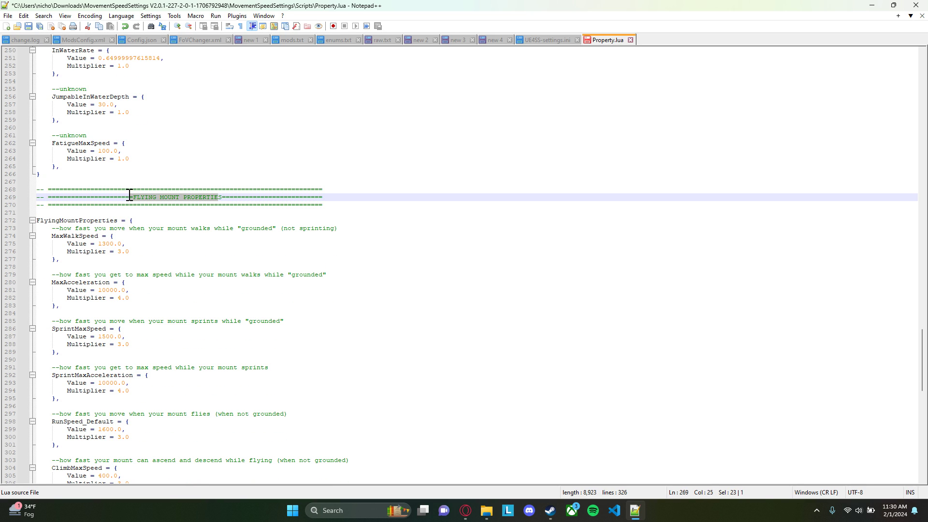
scroll(122, 207, down, 2)
scroll(240, 226, down, 3)
Return to MaxWalkSpeed in PlayerProperties, examine its Value and Multiplier fields, and select the number in Value
scroll(203, 246, up, 7)
scroll(209, 249, up, 20)
scroll(213, 253, up, 20)
drag(68, 229, 141, 238)
click(144, 238)
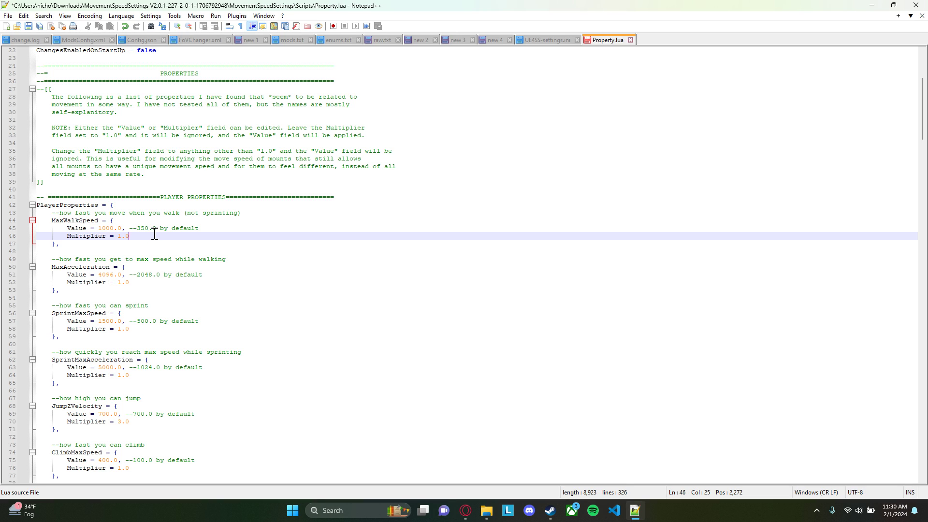
drag(97, 228, 122, 231)
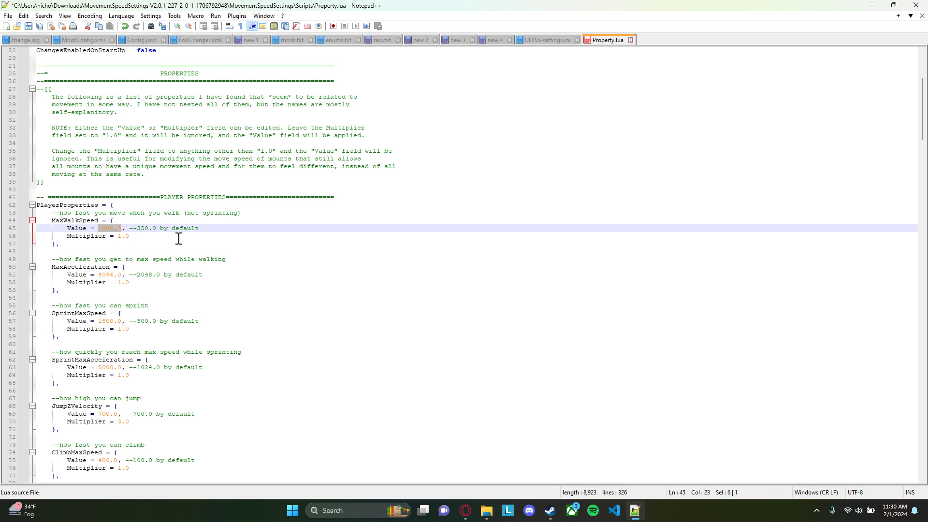
Set the Multiplier of MaxWalkSpeed in PlayerProperties to 5.0
double_click(82, 220)
double_click(140, 228)
double_click(104, 228)
drag(129, 237, 68, 237)
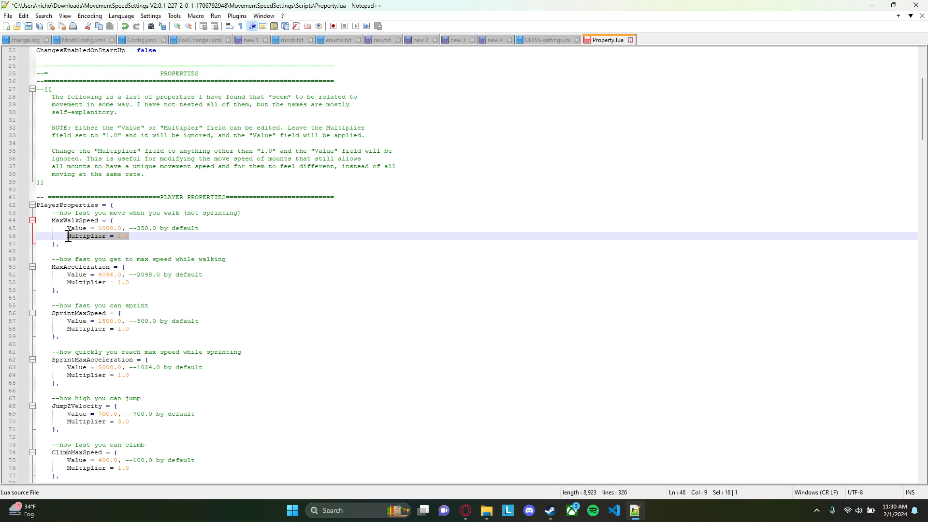
click(135, 237)
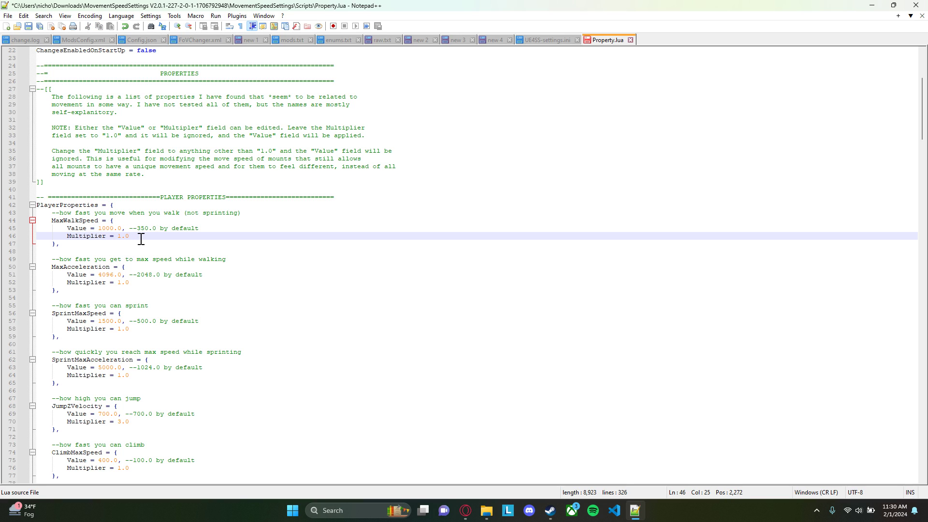
key(BackSpace)
key(BackSpace)
key(BackSpace)
drag(68, 237, 127, 235)
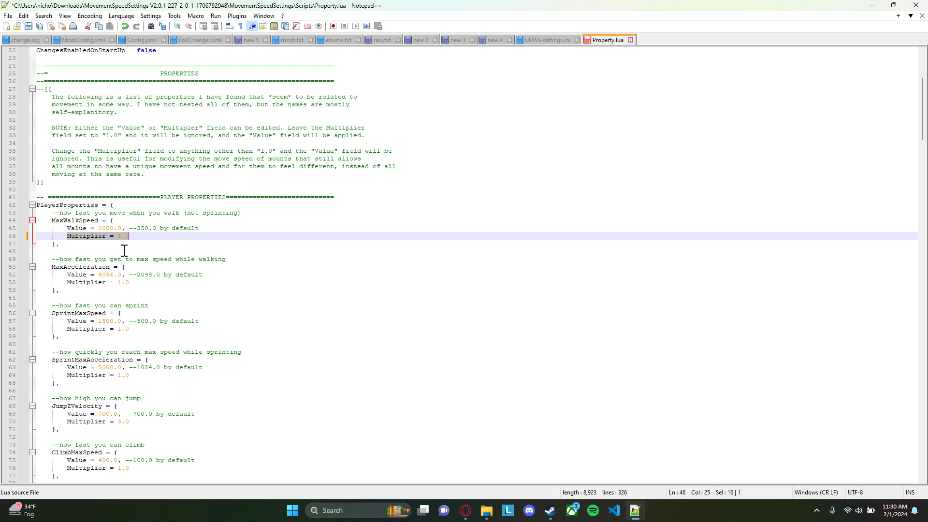
Compare the Value and Multiplier fields of the MaxWalkSpeed and MaxAcceleration entries in PlayerProperties
drag(132, 282, 119, 282)
drag(199, 228, 67, 228)
drag(130, 236, 118, 236)
click(132, 236)
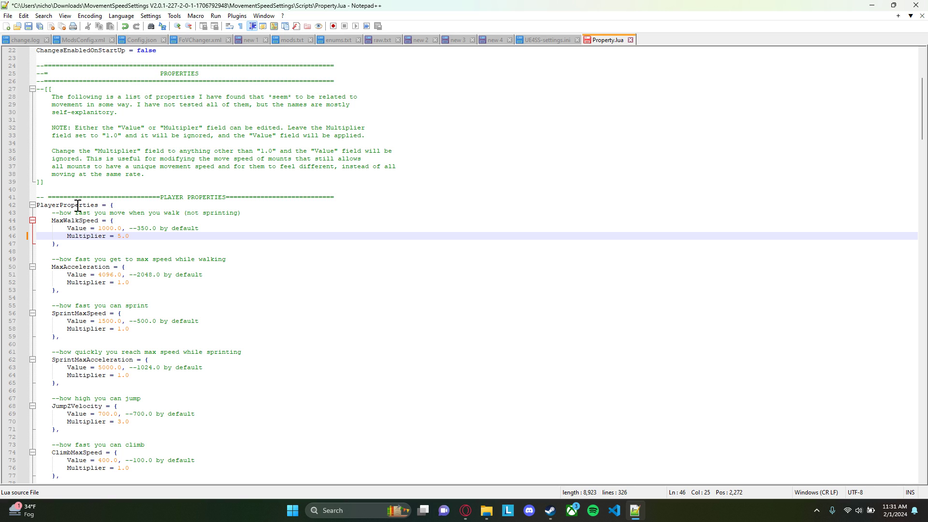
scroll(75, 207, down, 2)
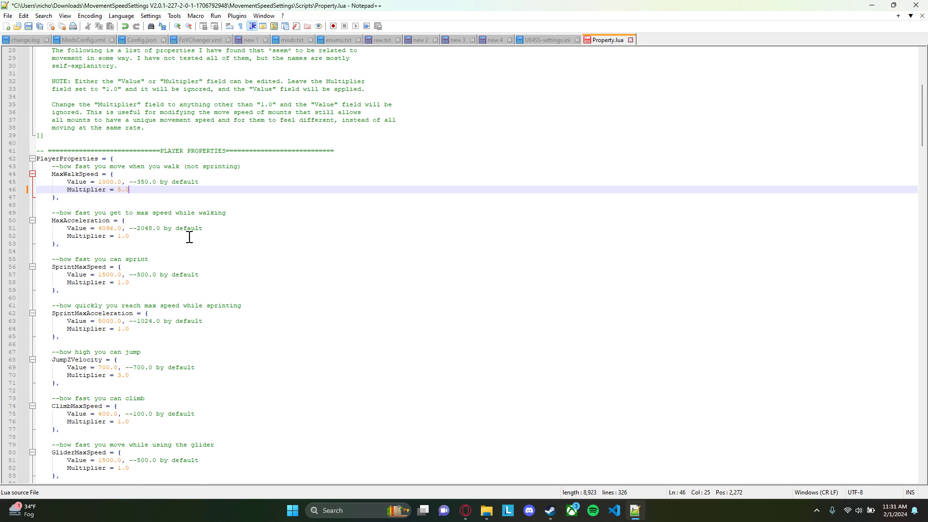
double_click(67, 159)
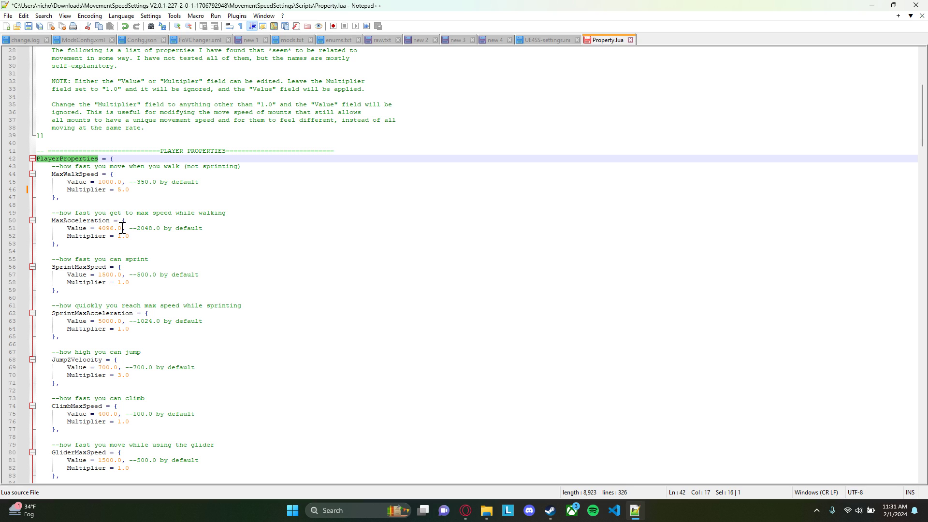
drag(98, 229, 121, 228)
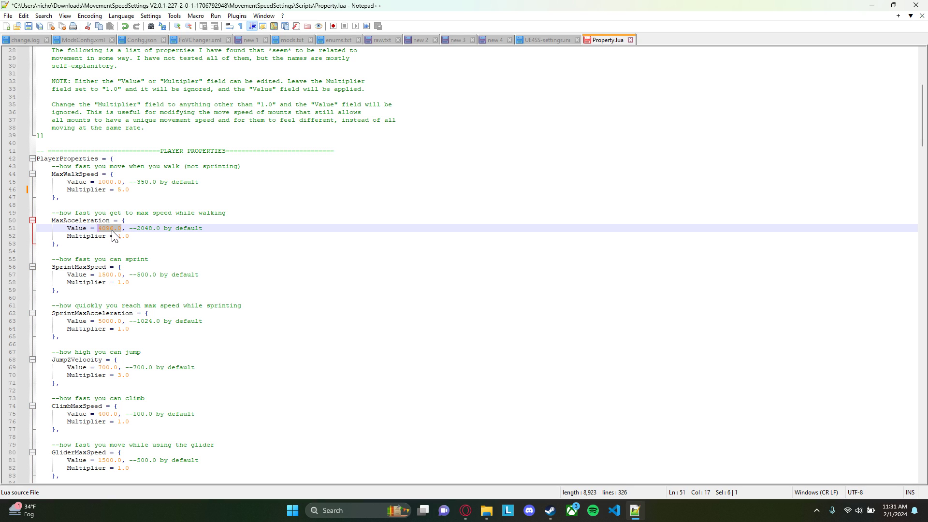
click(141, 182)
click(143, 189)
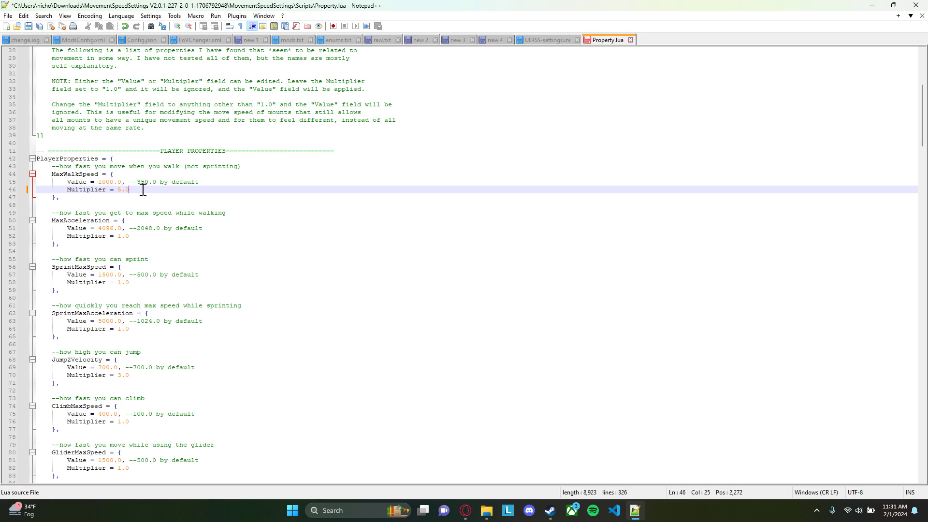
drag(138, 182, 100, 181)
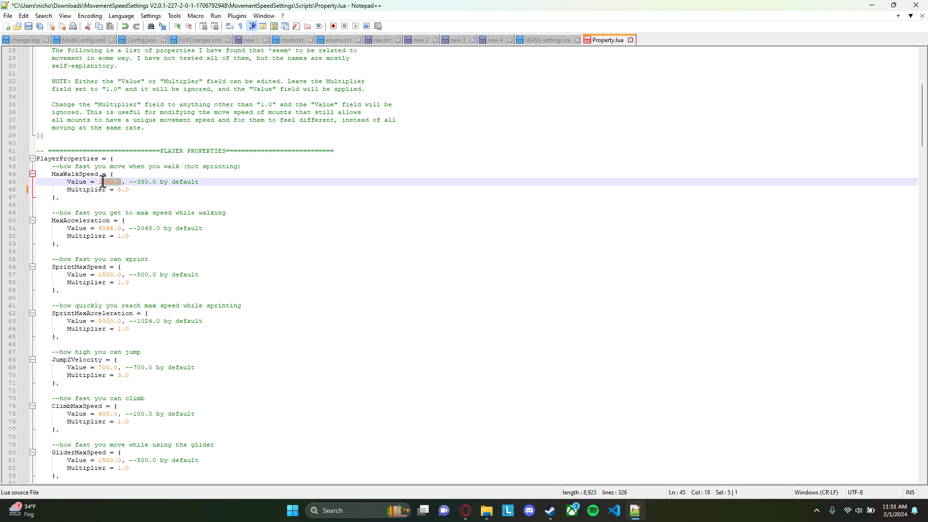
click(148, 189)
Go to MaxWalkSpeed in GroundMountProperties and set its Multiplier to 2.0
scroll(121, 200, down, 2)
scroll(121, 200, down, 20)
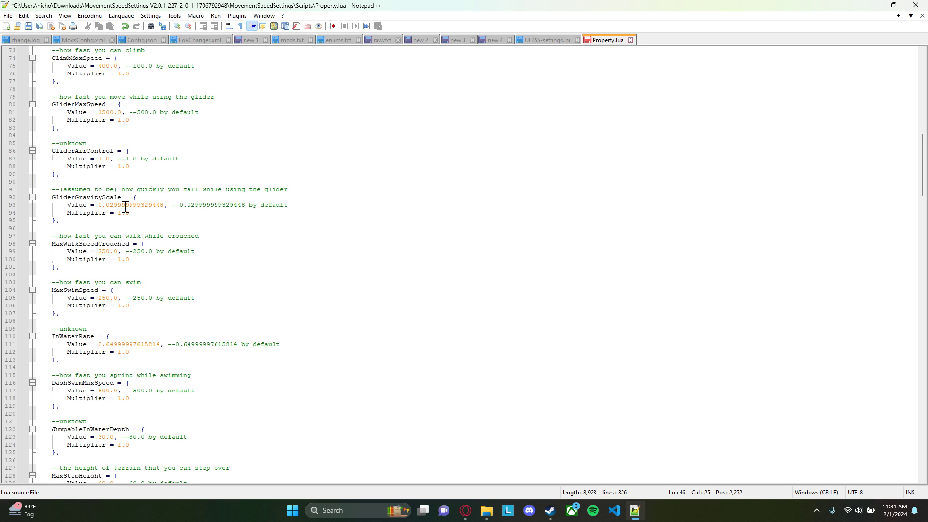
scroll(130, 229, down, 10)
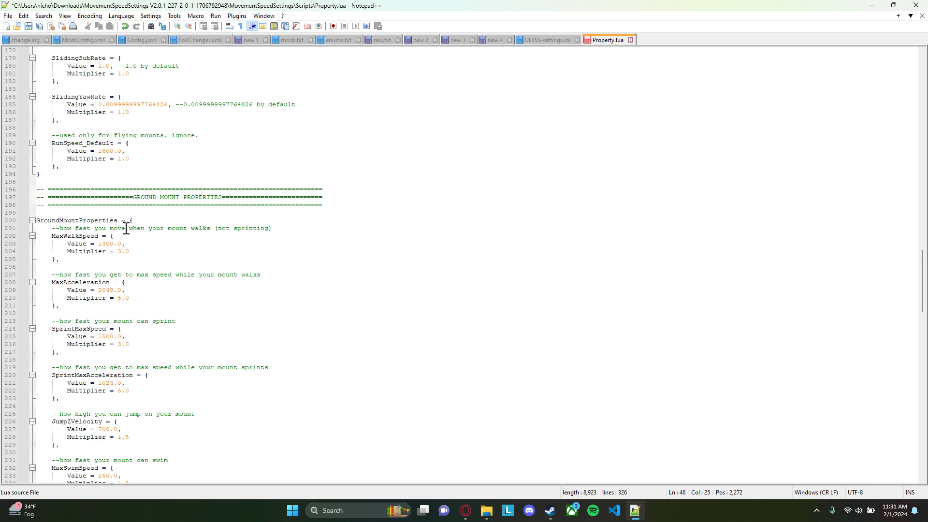
click(82, 151)
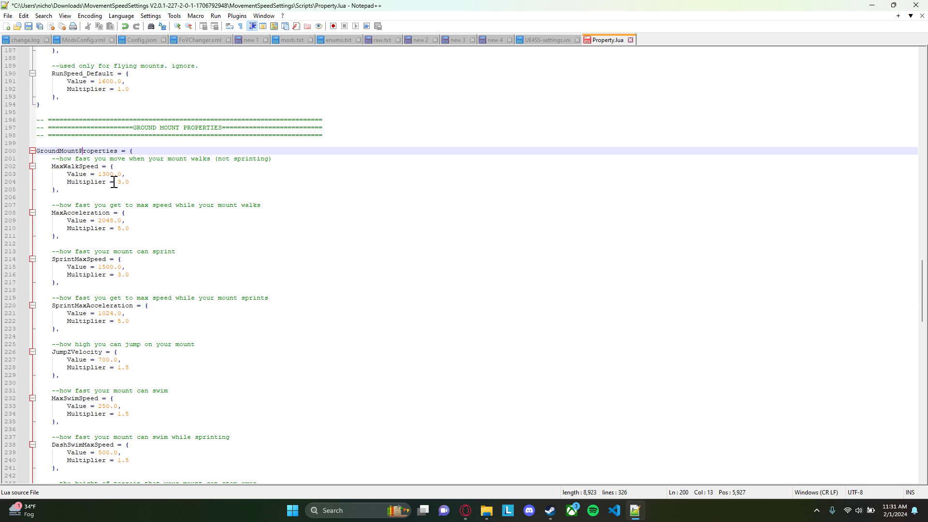
click(135, 183)
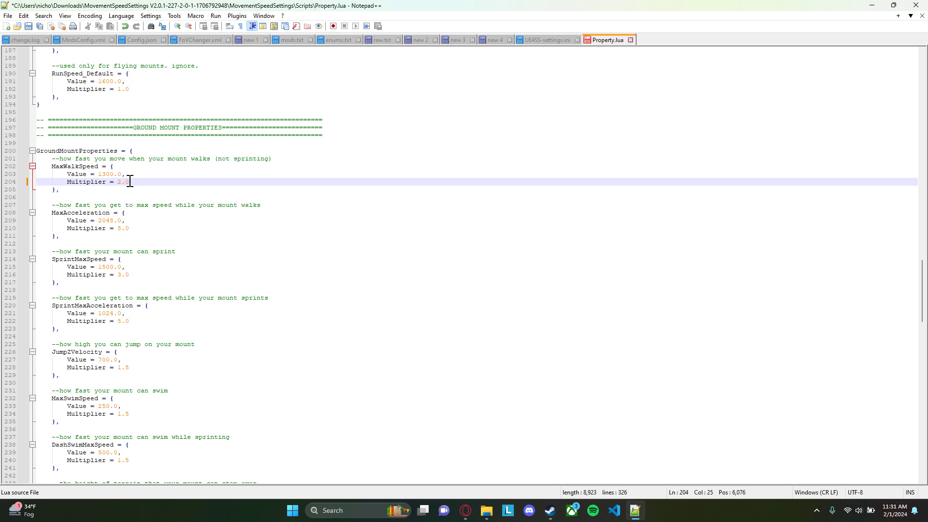
Change the ground mount MaxWalkSpeed Multiplier to 1.0 and examine the entry's Value field
click(148, 176)
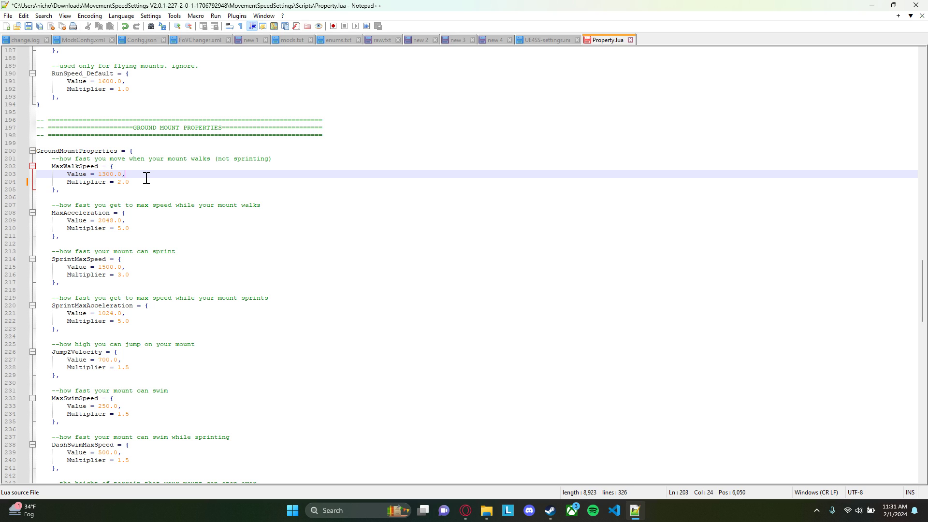
click(122, 174)
drag(129, 182, 116, 174)
text(1.0)
click(132, 173)
drag(98, 174, 128, 174)
click(136, 182)
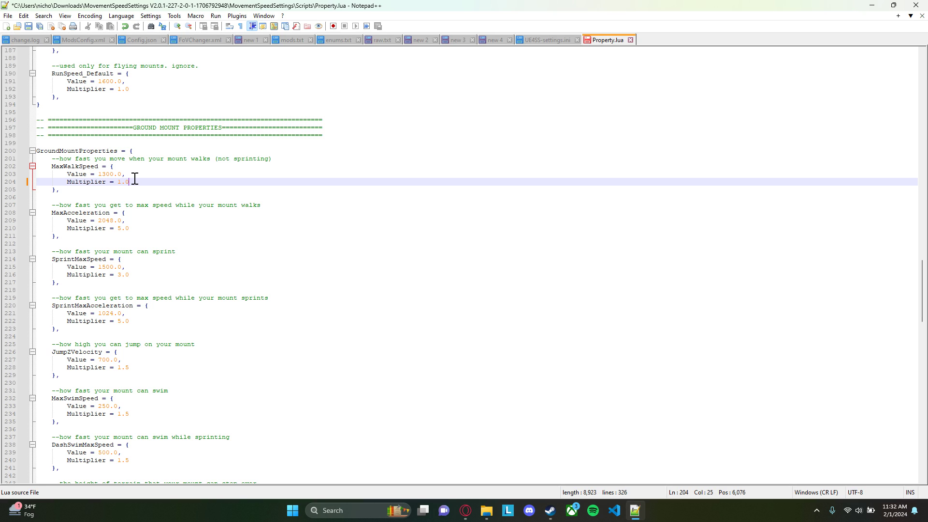
Review the ground mount MaxWalkSpeed fields and set the Multiplier back to 2.0
drag(138, 183, 66, 174)
click(142, 180)
drag(129, 182, 117, 183)
click(150, 184)
text(2.0)
Go to the FlyingMountProperties section and examine the MaxWalkSpeed Multiplier and the grounded movement entries
scroll(158, 186, down, 20)
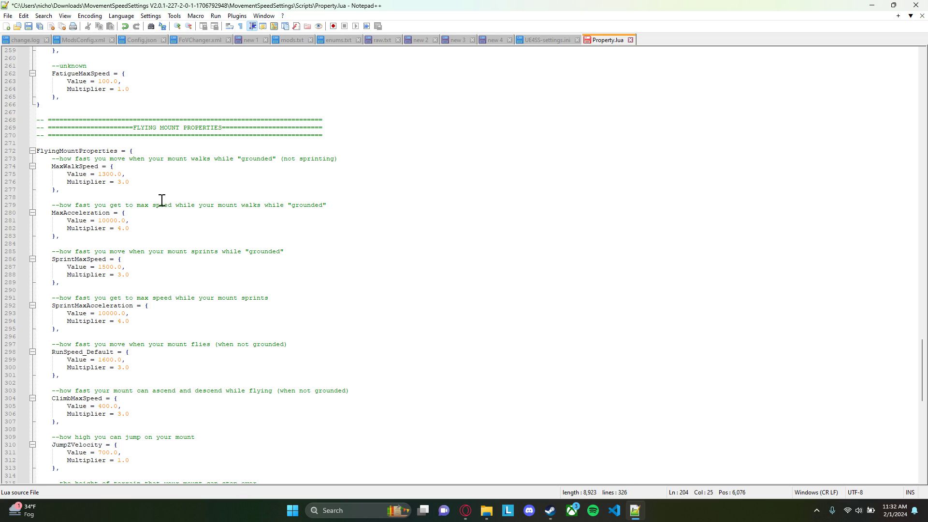
scroll(161, 199, down, 1)
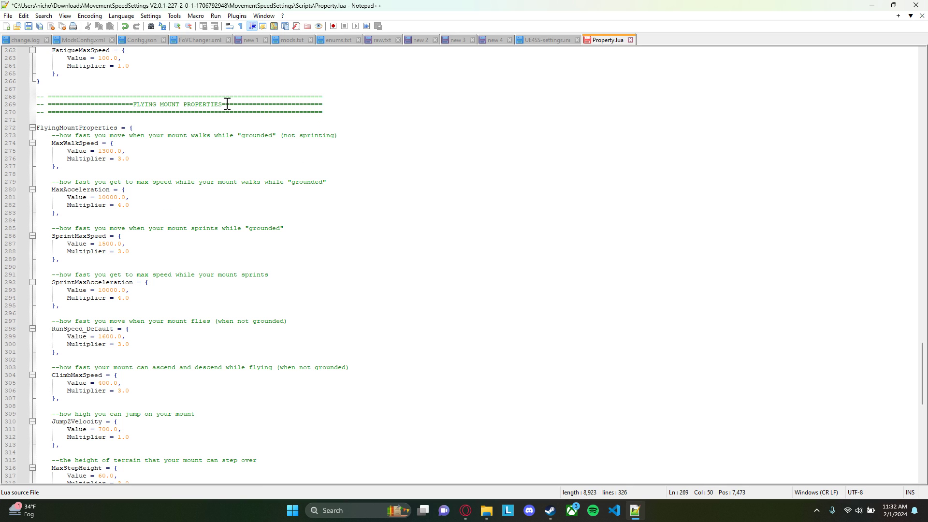
drag(226, 104, 138, 103)
drag(129, 159, 119, 159)
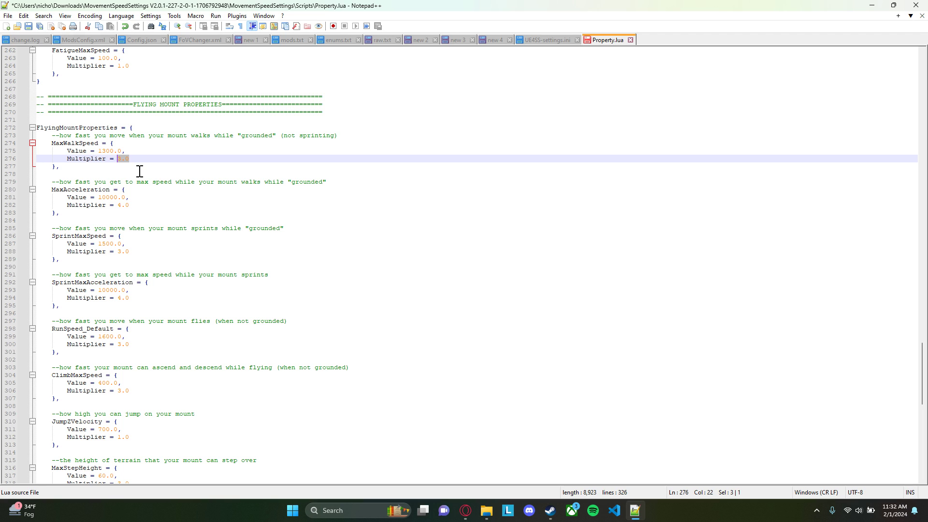
scroll(137, 171, down, 1)
scroll(127, 155, down, 1)
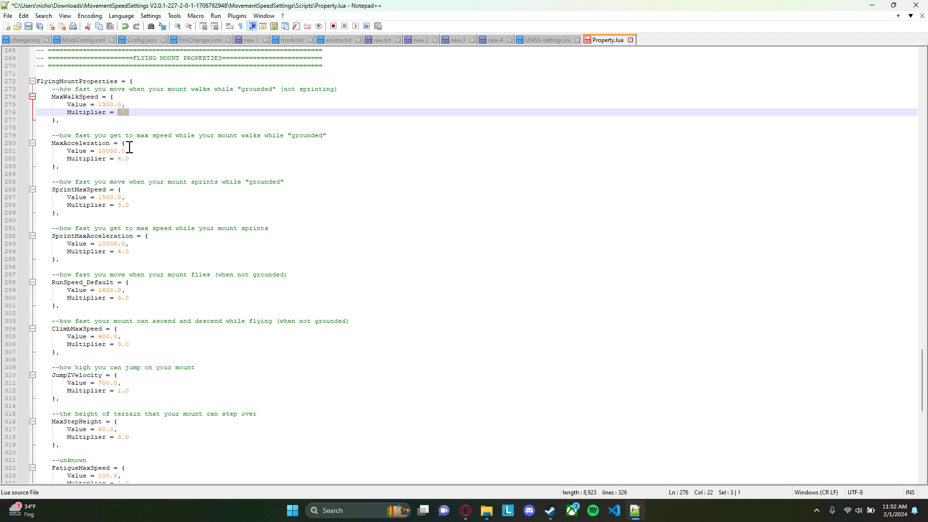
scroll(130, 160, down, 3)
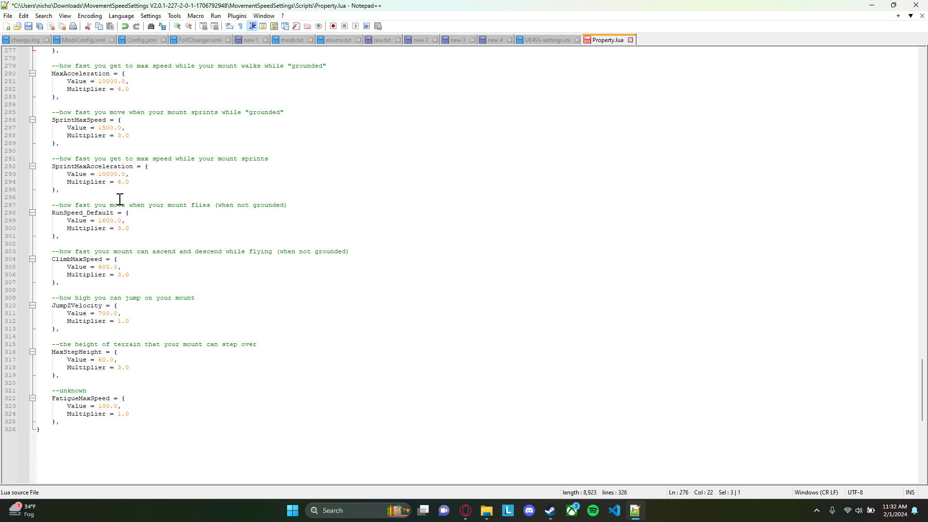
Examine the flying mount's RunSpeed_Default, ClimbMaxSpeed and SprintMaxAcceleration entries and their Multiplier fields
double_click(85, 213)
drag(75, 205, 211, 209)
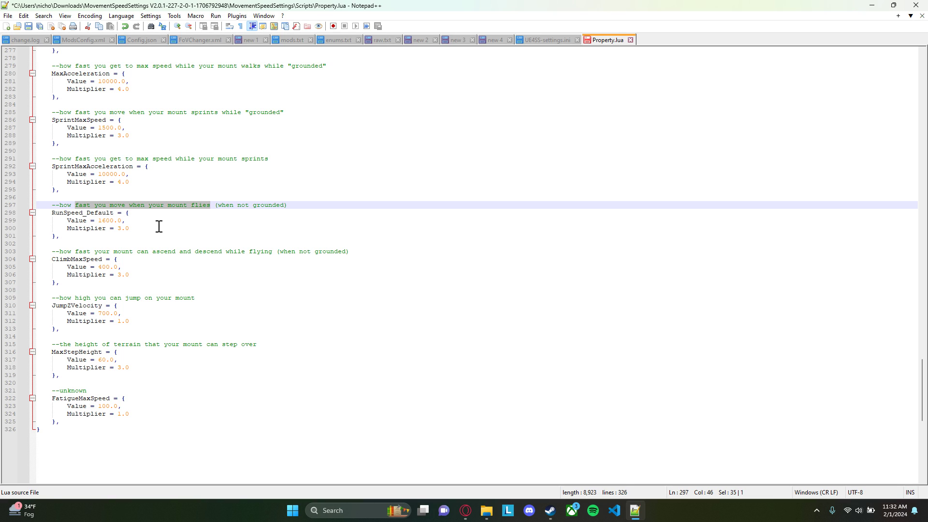
double_click(83, 259)
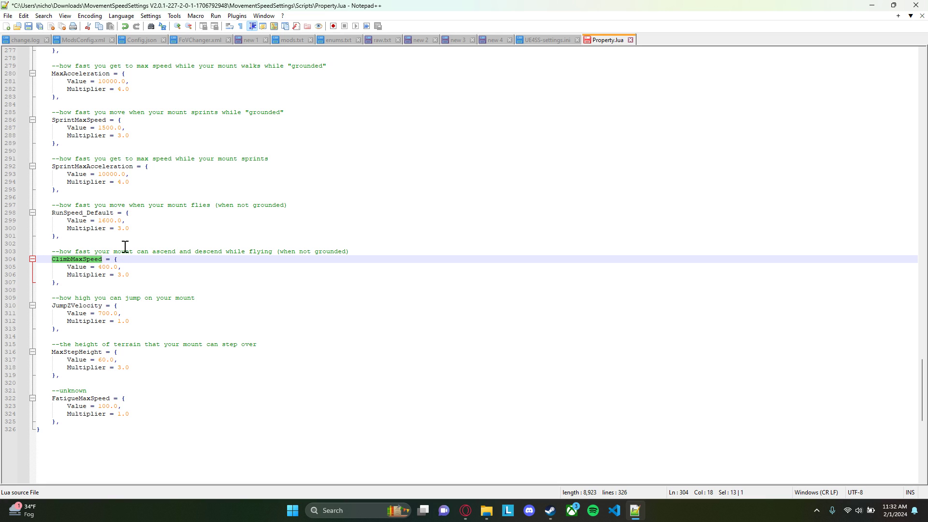
scroll(124, 135, down, 2)
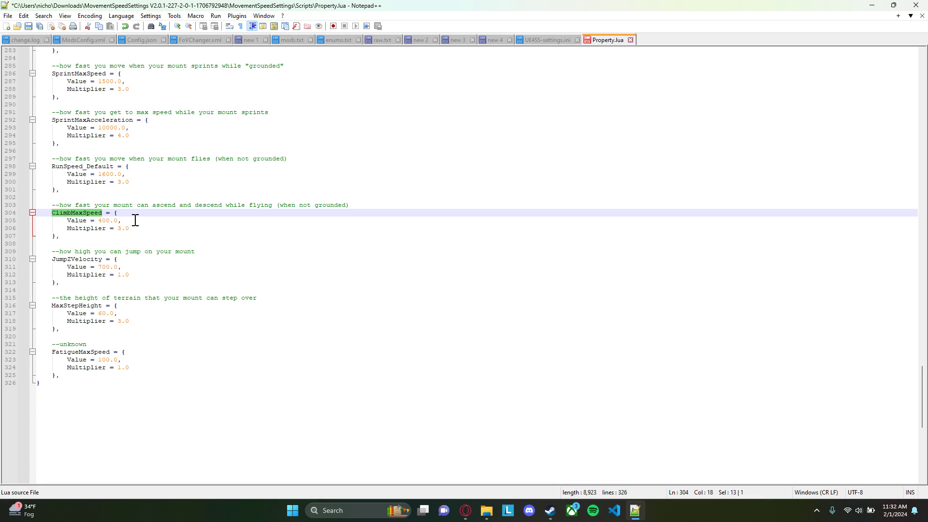
drag(129, 229, 118, 228)
drag(129, 182, 118, 182)
drag(130, 135, 117, 136)
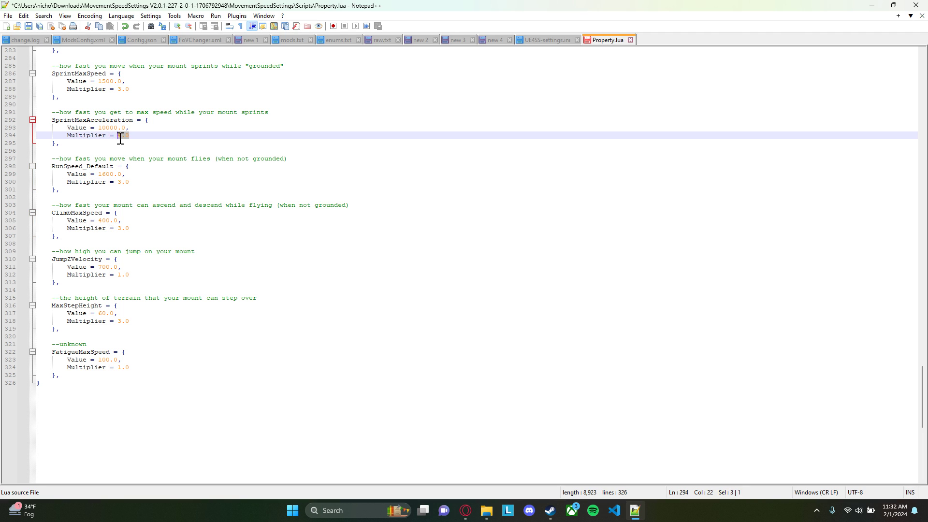
scroll(133, 193, down, 2)
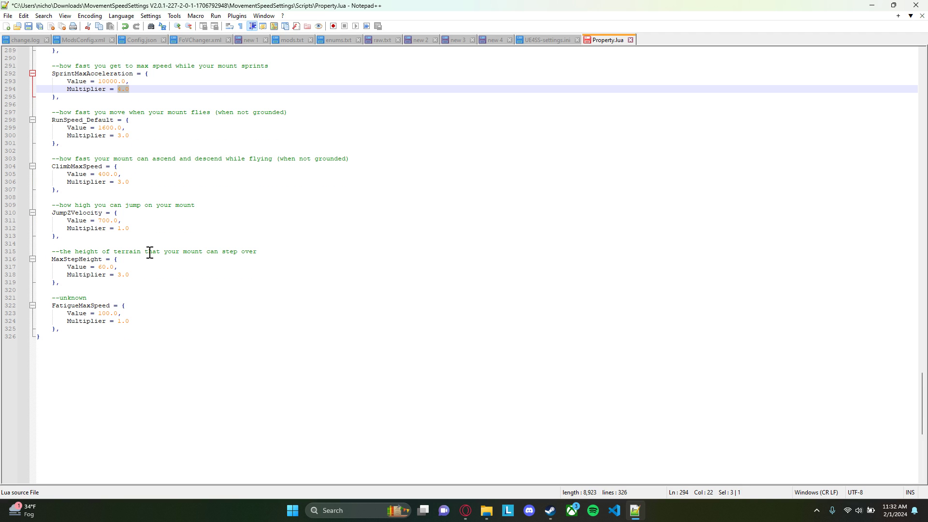
Look over the FatigueMaxSpeed entry marked unknown in GroundMountProperties and save Property.lua
scroll(150, 252, up, 17)
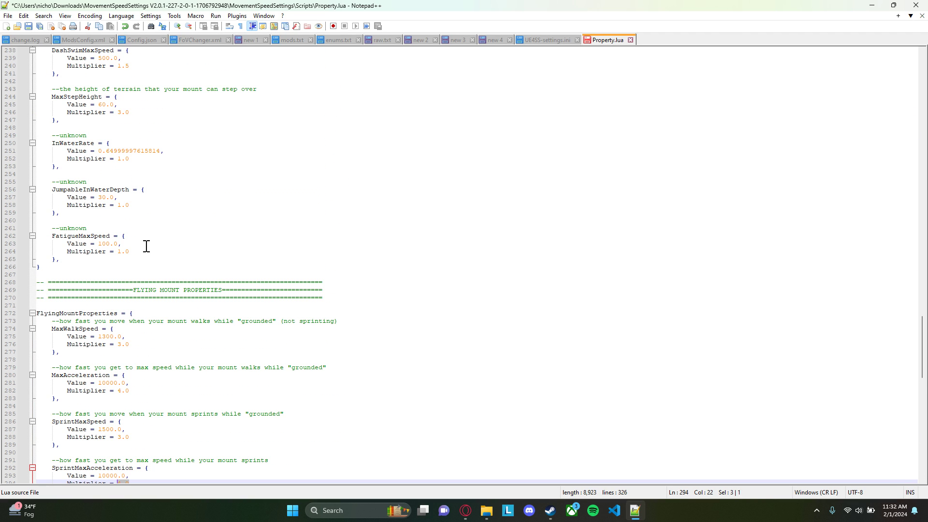
drag(87, 259, 52, 229)
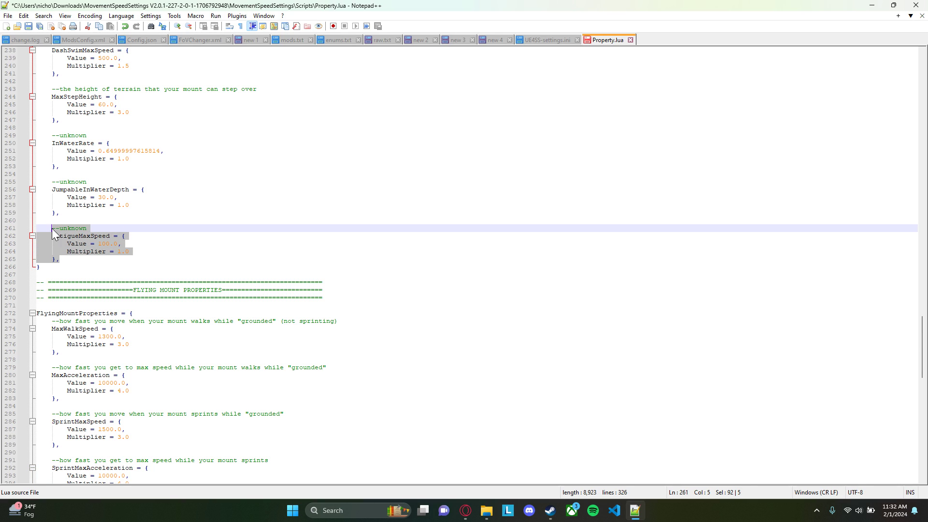
click(150, 253)
drag(72, 260, 54, 229)
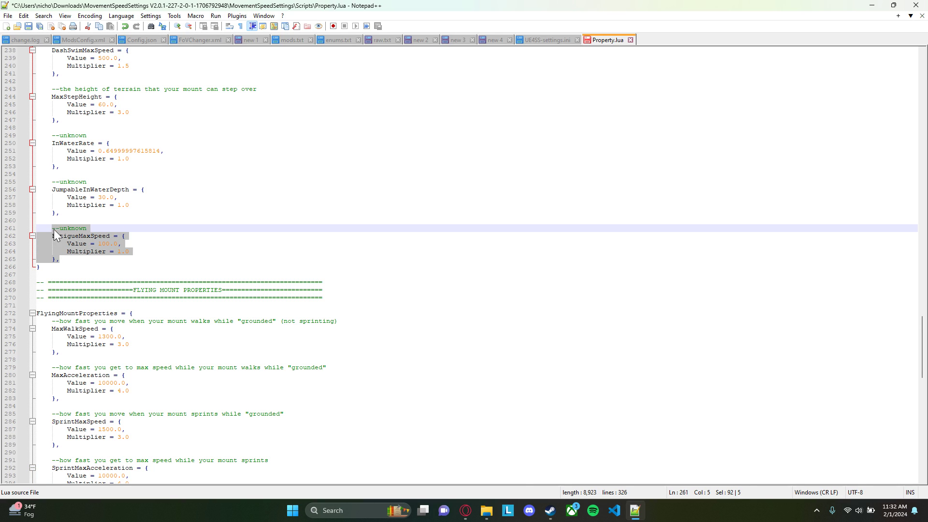
click(242, 168)
click(260, 138)
key(ctrl+s)
Switch to Steam, launch Palworld and reposition the UE4SS Debugging Tools window to check its log for MovementSpeedSettings
click(550, 510)
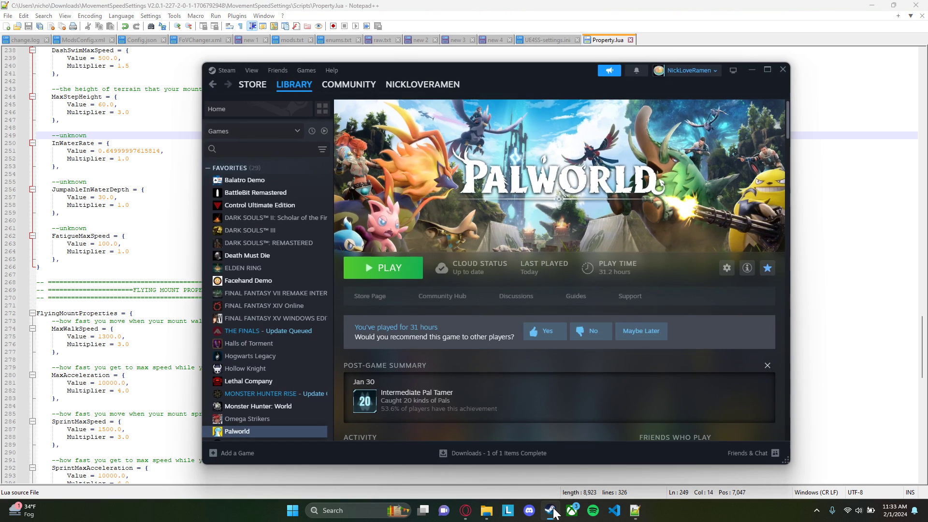
click(386, 271)
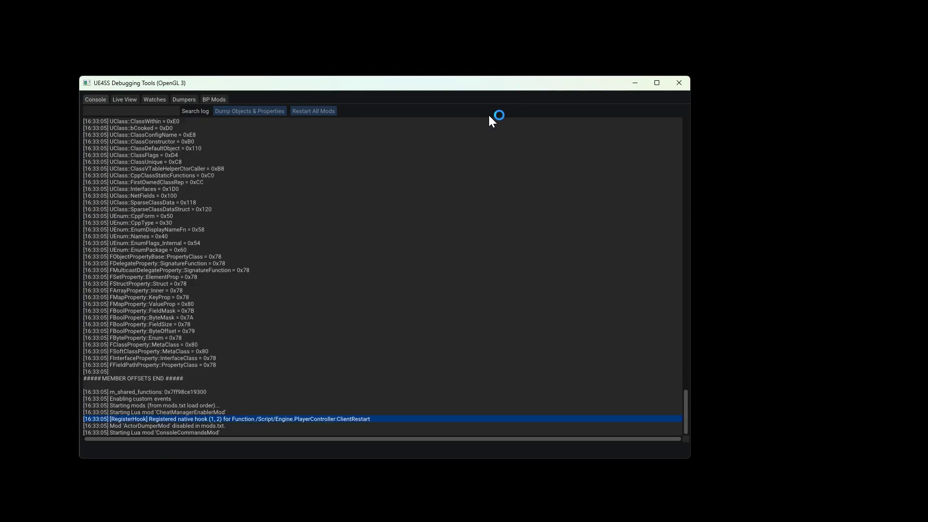
drag(216, 81, 190, 56)
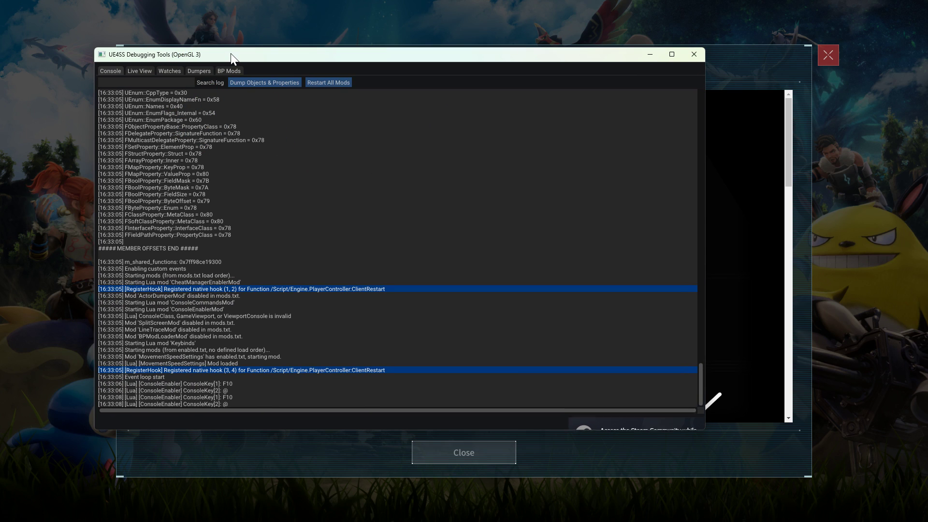
drag(357, 54, 431, 51)
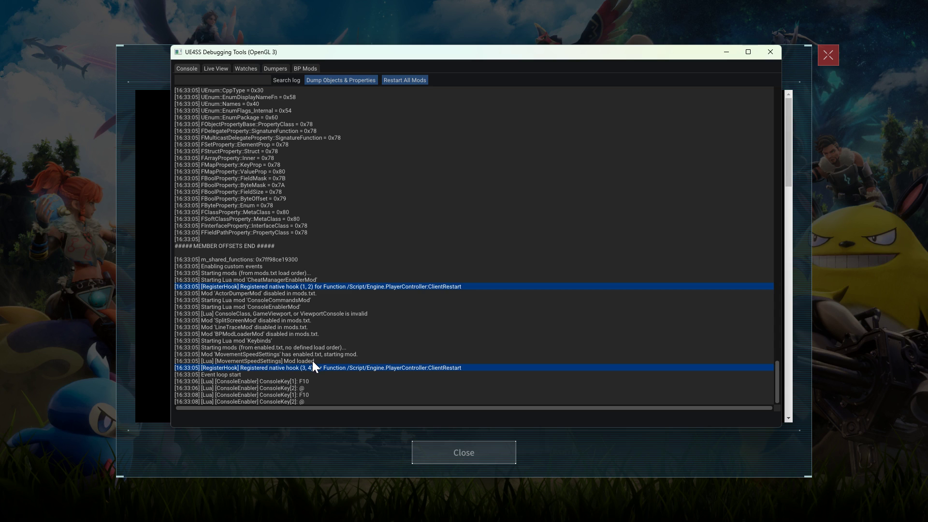
Return to the Palworld window, close the Patch Notes and start the game in the saved world testo
click(357, 450)
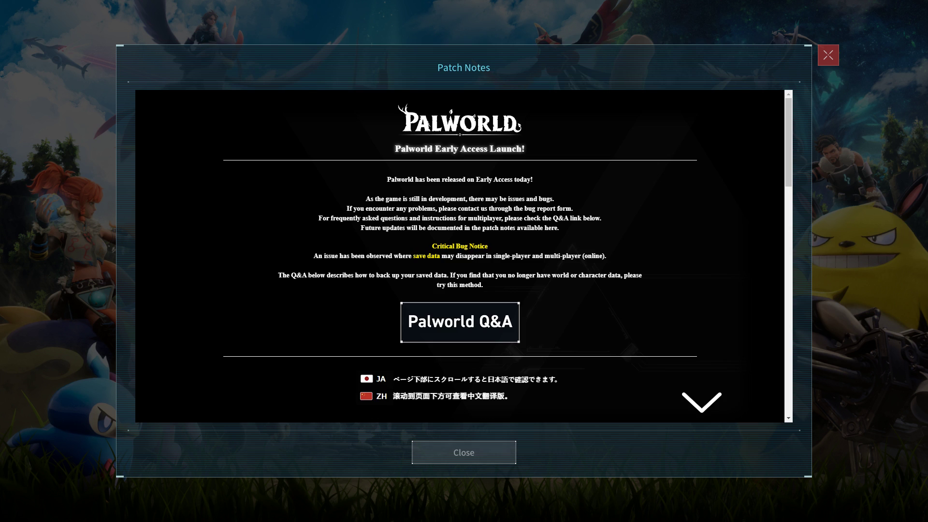
click(479, 450)
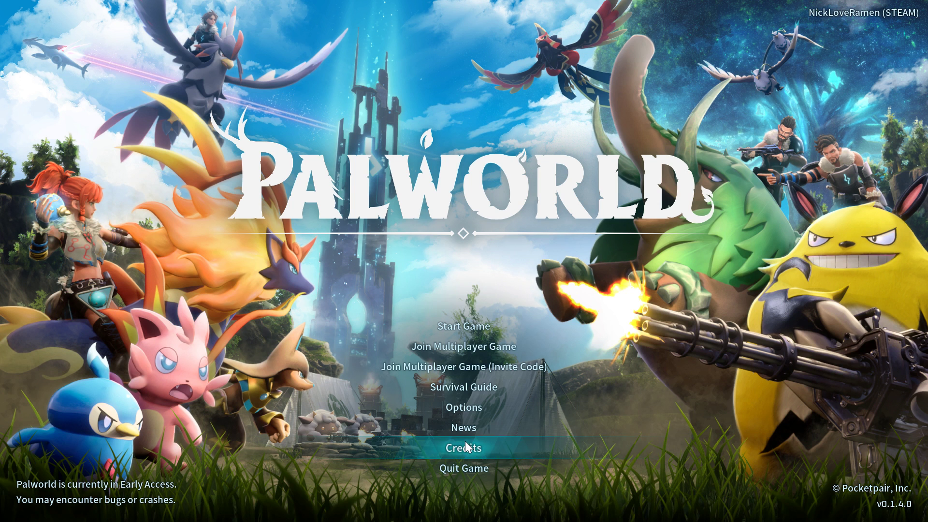
click(467, 330)
click(295, 125)
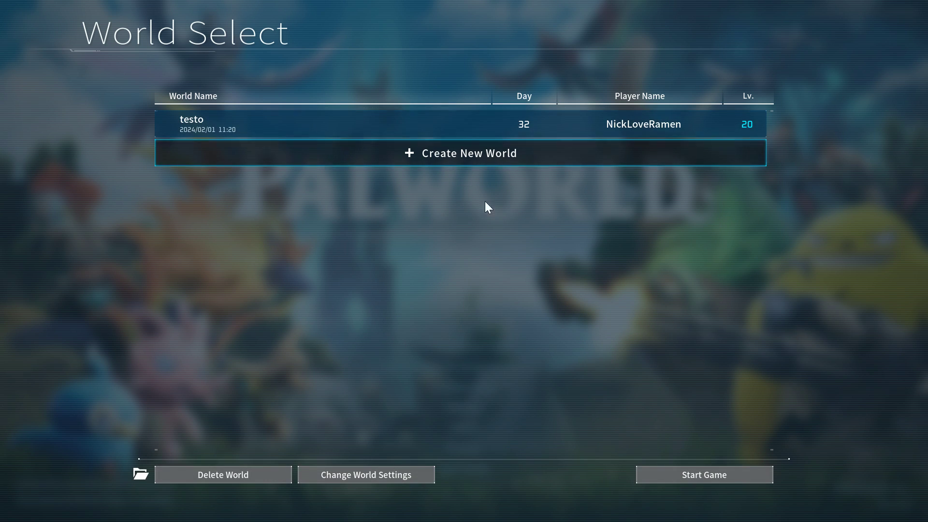
click(733, 479)
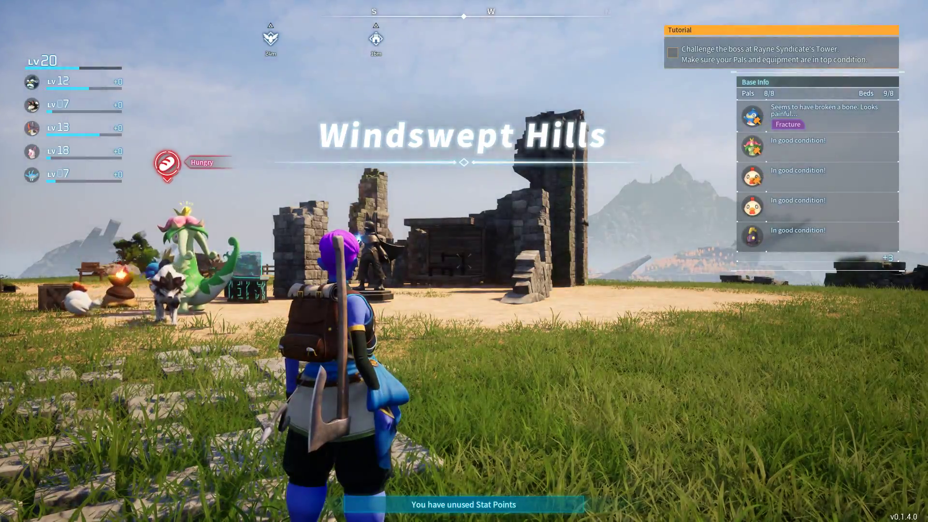
Sprint the character across the grass around the base to test the running speed
key(w)
key(shift)
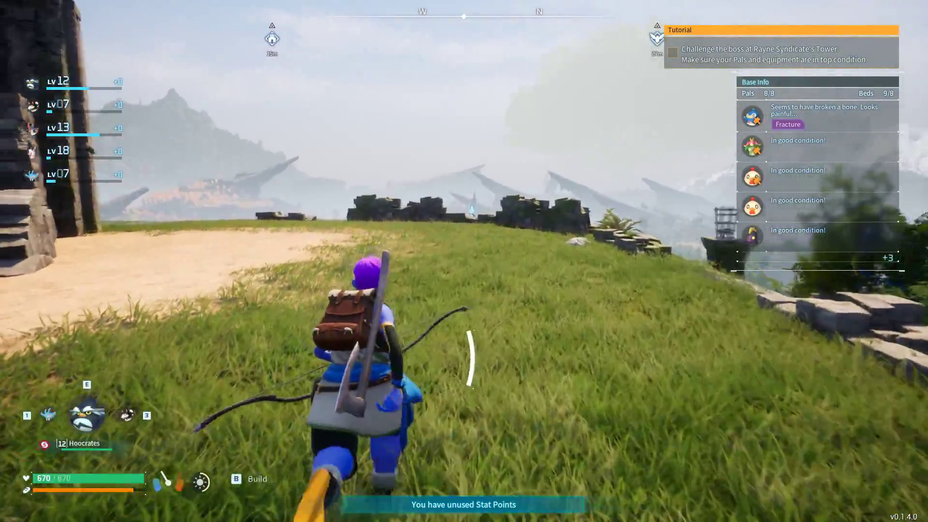
key(w)
key(d)
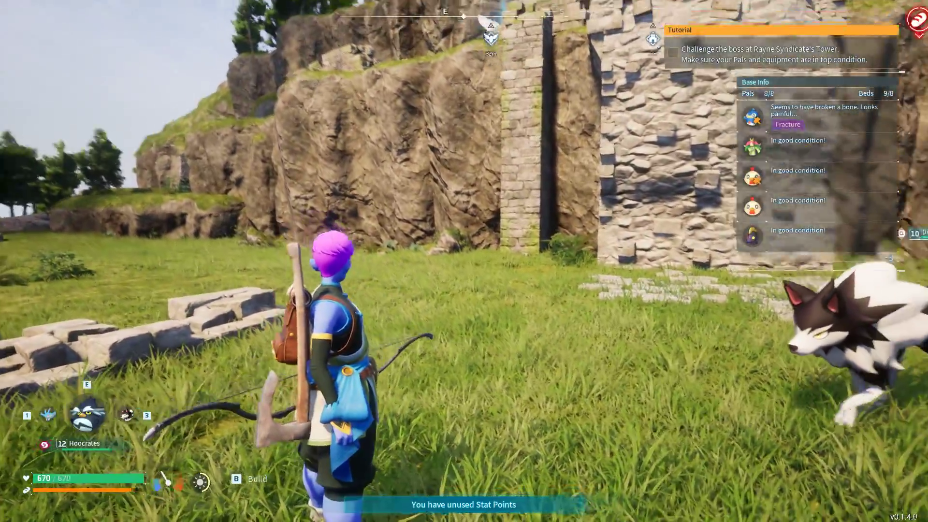
Toggle the mod's movement settings and glide over the hills and back to the base to test the glider's movement
key(F5)
key(w)
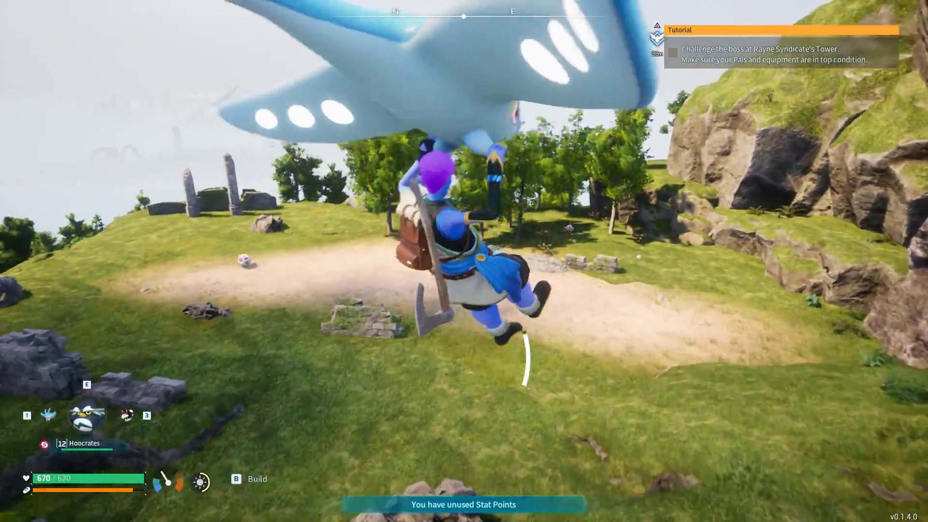
key(s)
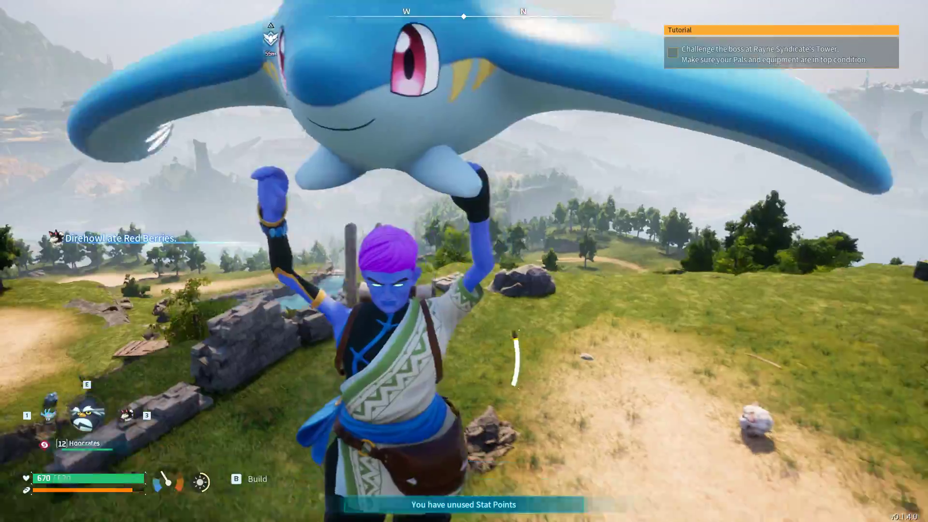
key(w)
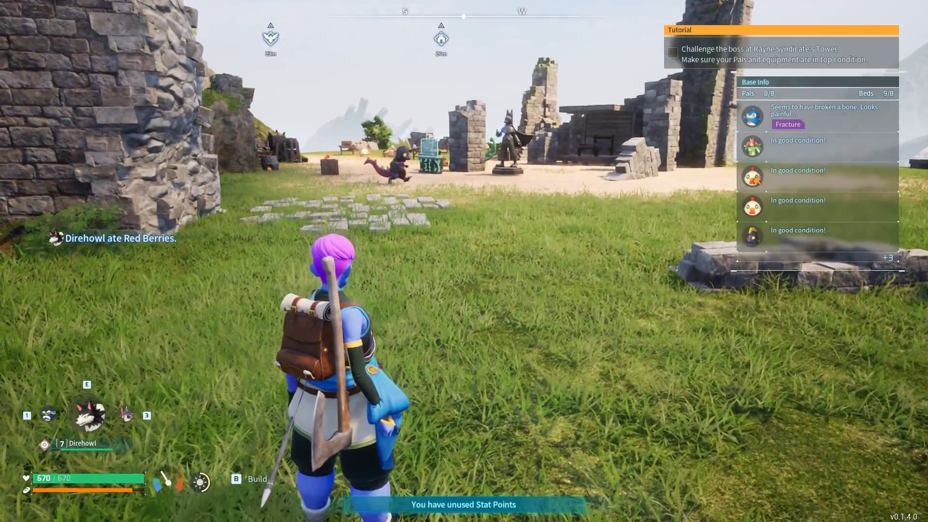
Summon Direhowl, ride it across the hills with the movement settings toggled to compare ground mount speed, and dismount
key(w)
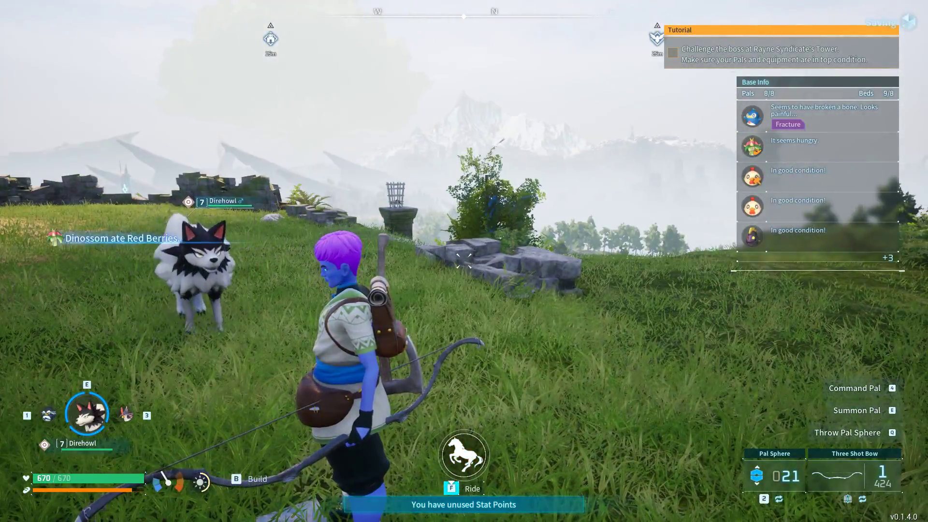
key(w)
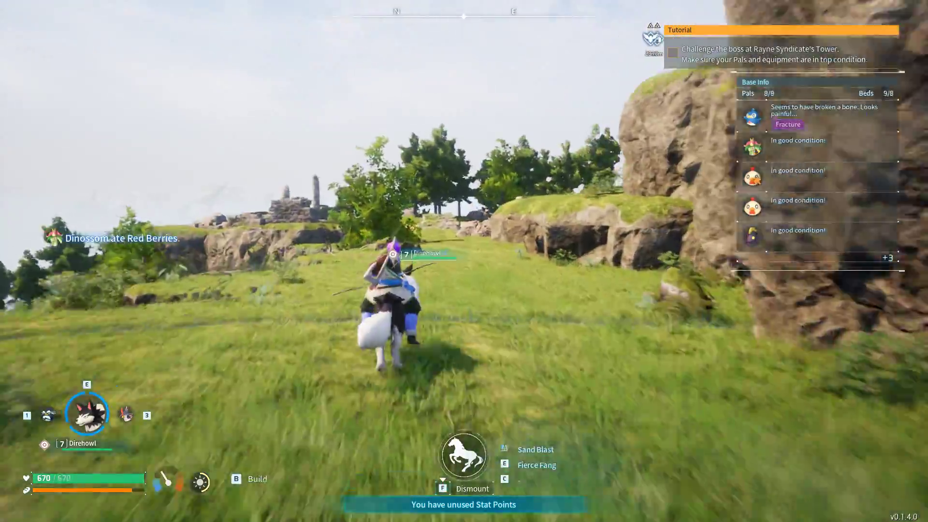
key(w)
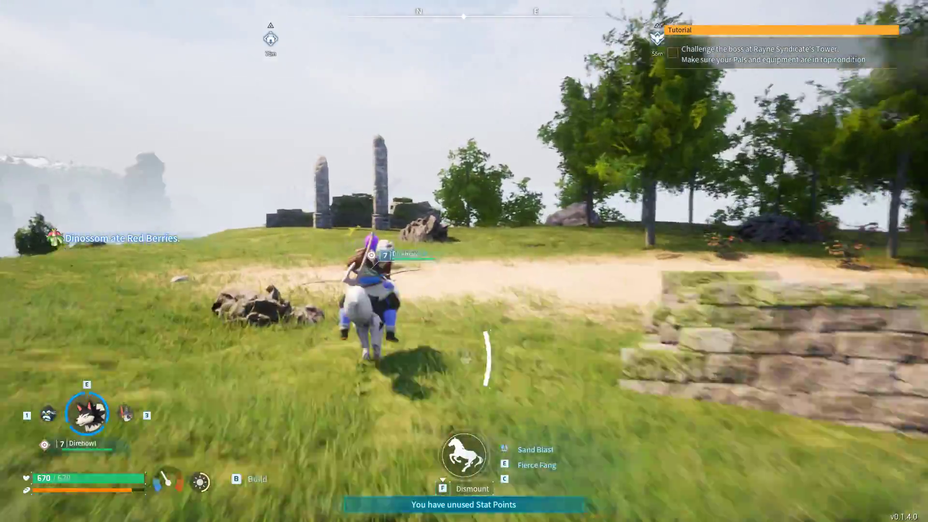
key(w)
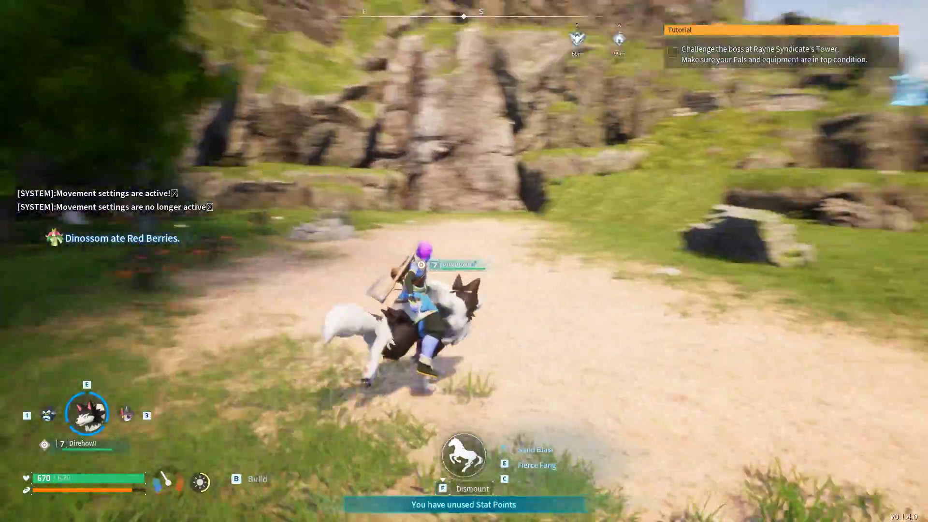
key(w)
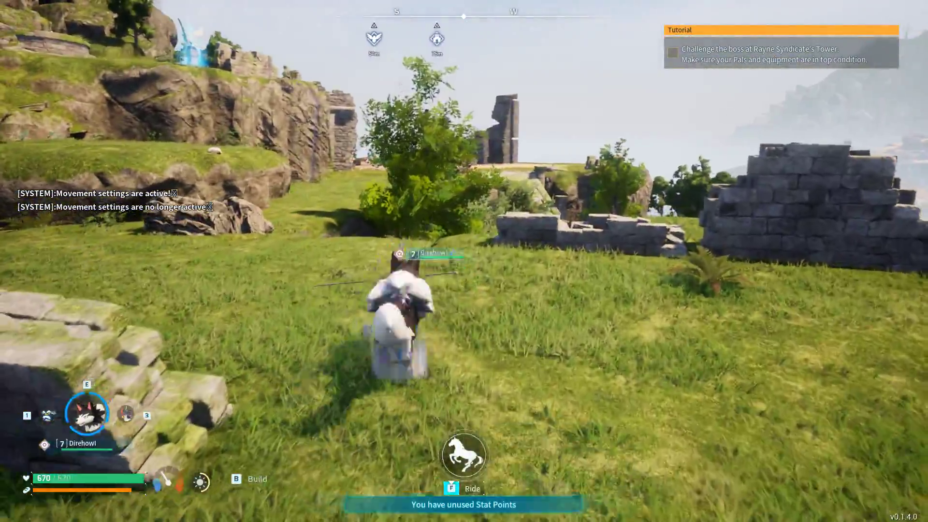
key(f)
key(w)
Switch the active Pal to Nitewing, summon and mount it, and fly low toward the base ruins
key(3)
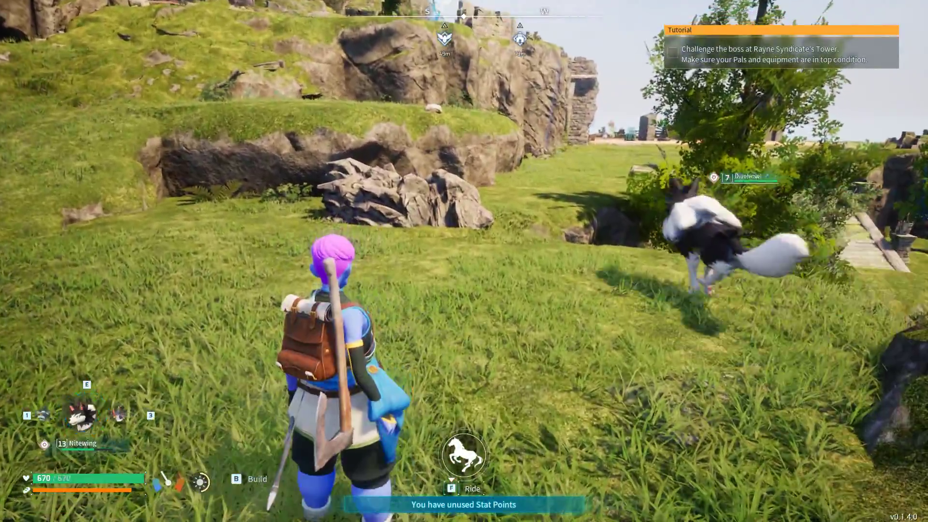
key(e)
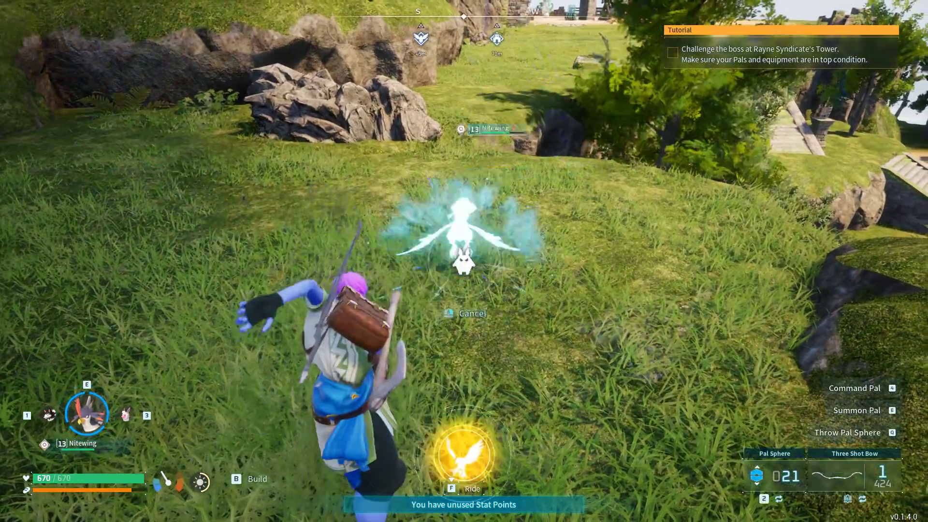
key(f)
key(w)
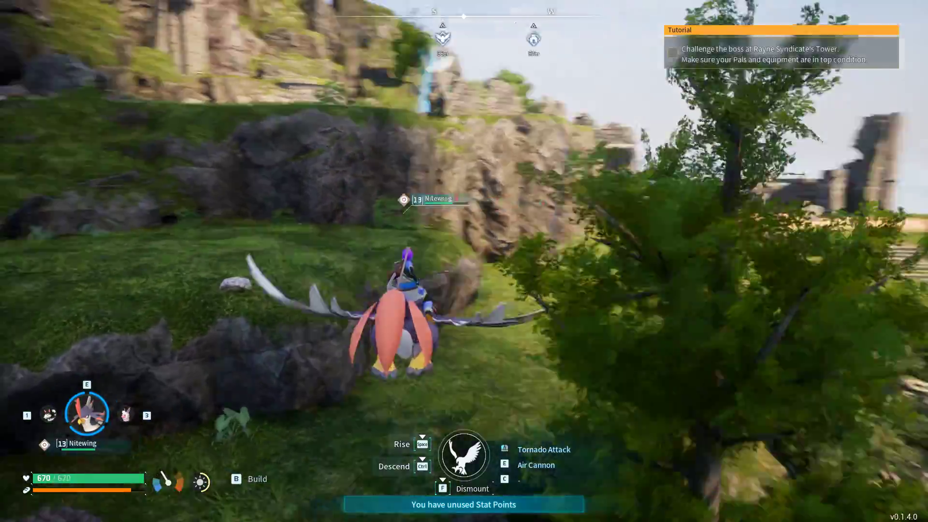
key(d)
key(ctrl)
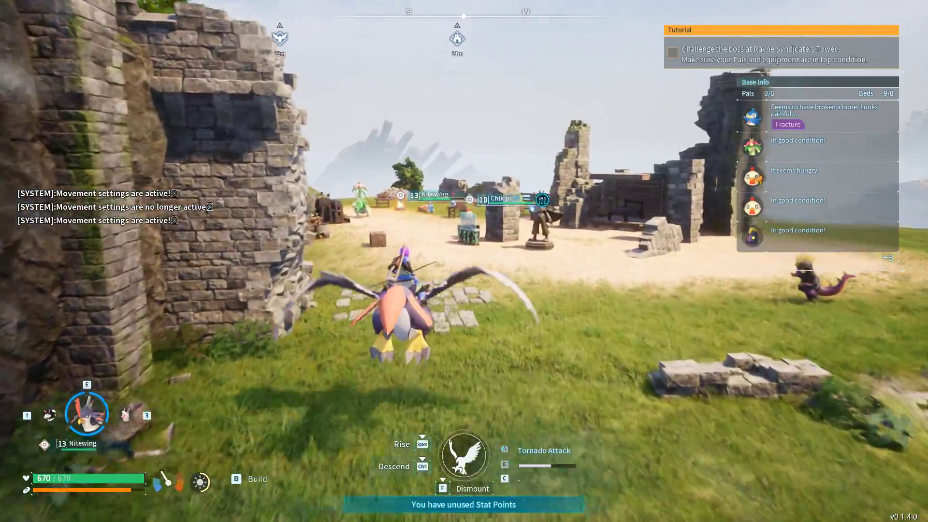
Test Nitewing's rising, descending and forward flight above the base and out to the stone pillars and back
key(space)
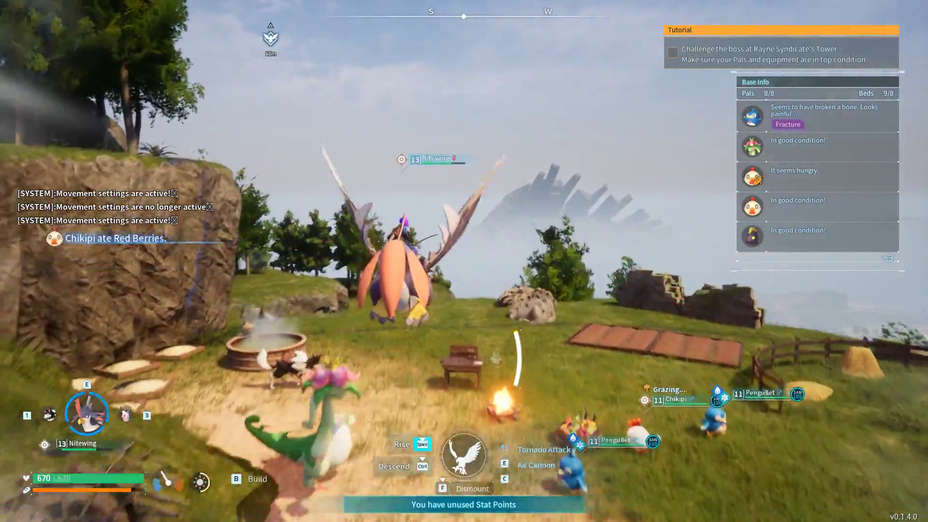
key(w)
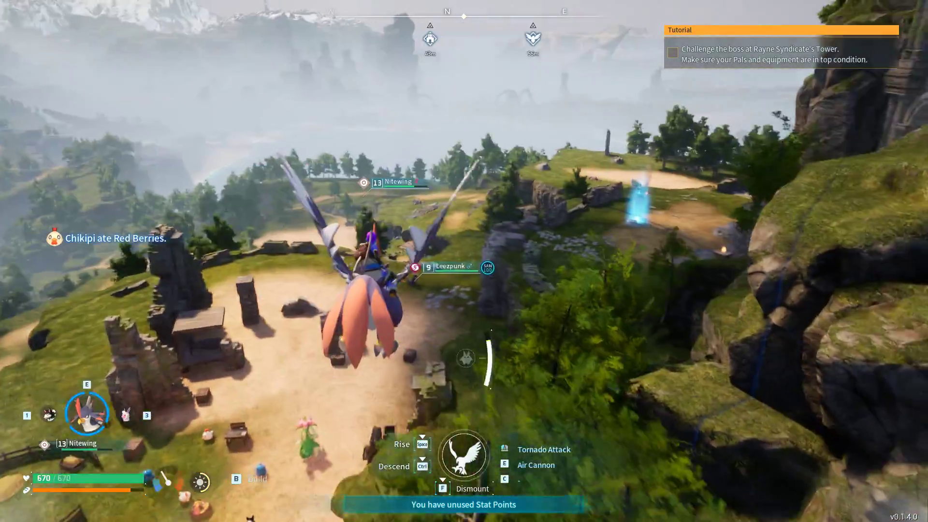
key(ctrl)
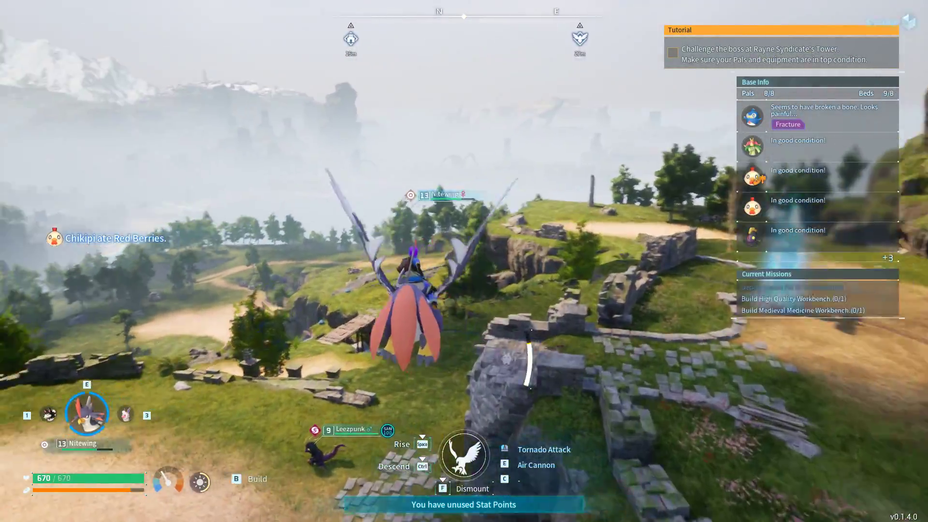
key(ctrl)
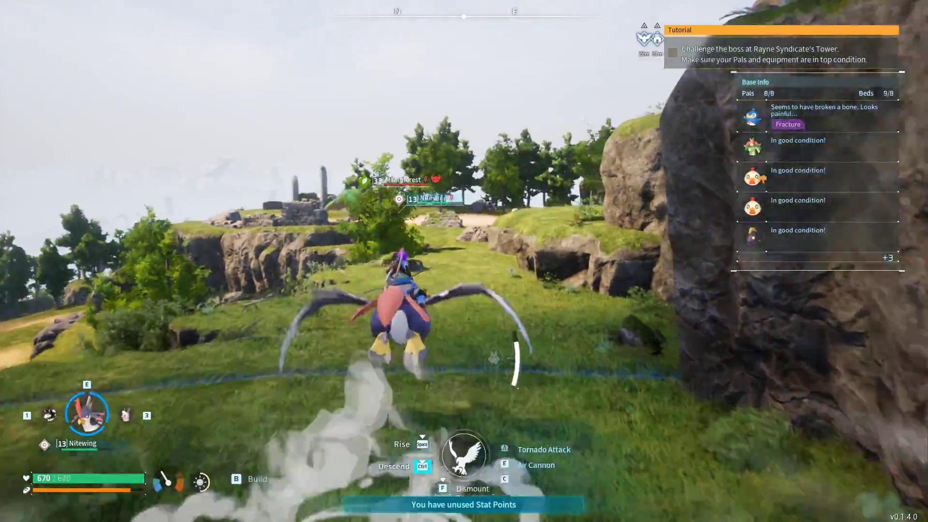
key(w)
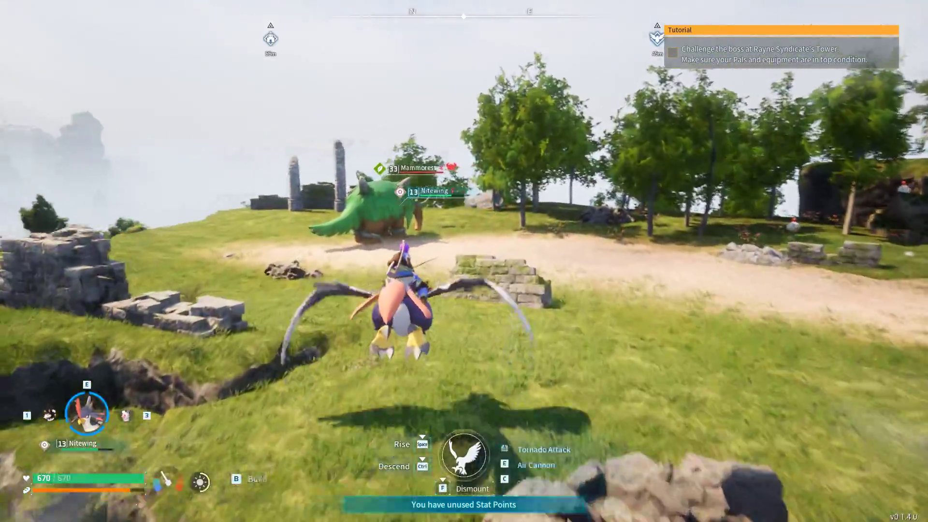
key(w)
key(w)
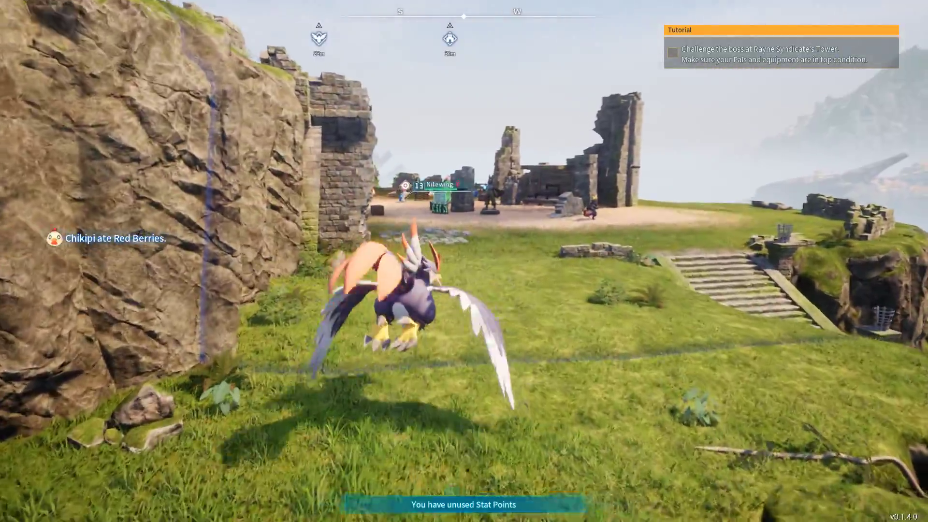
Dismount Nitewing near the base and leave the current world, confirming the exit
key(w)
key(f)
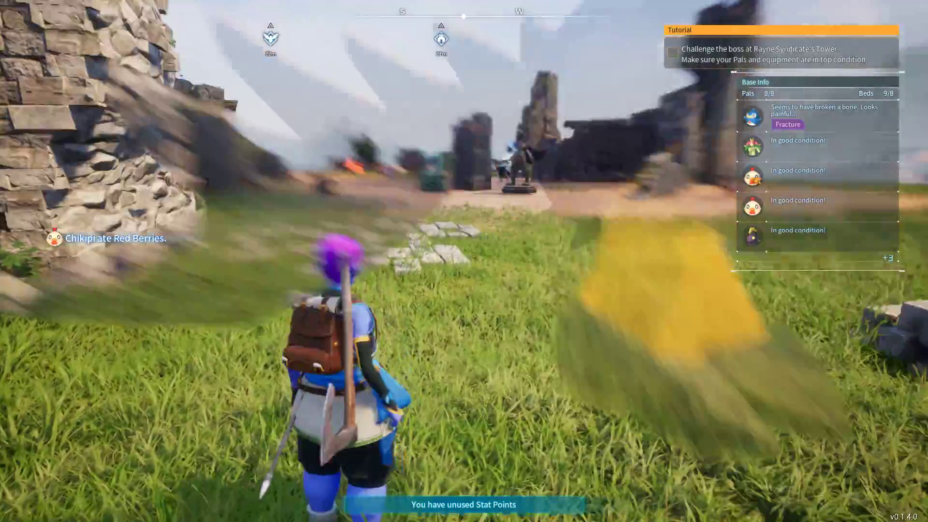
key(Escape)
click(309, 431)
click(423, 344)
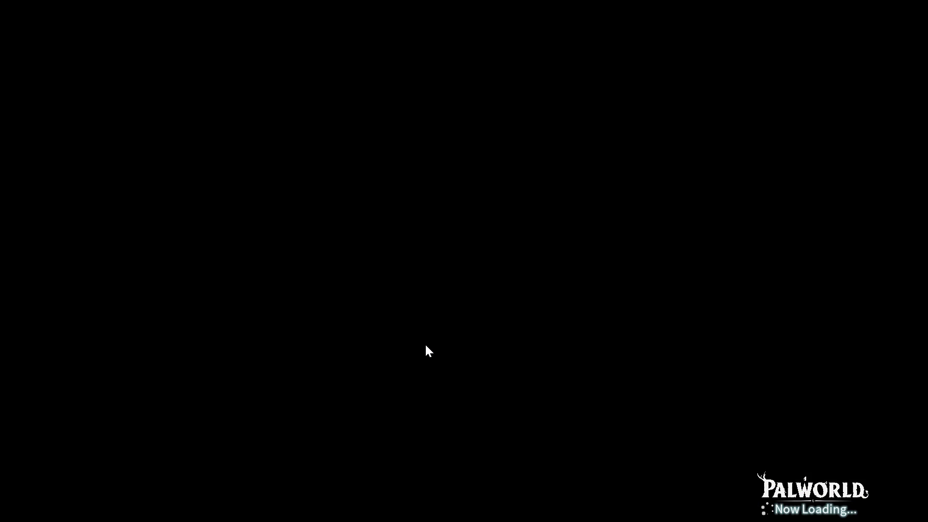